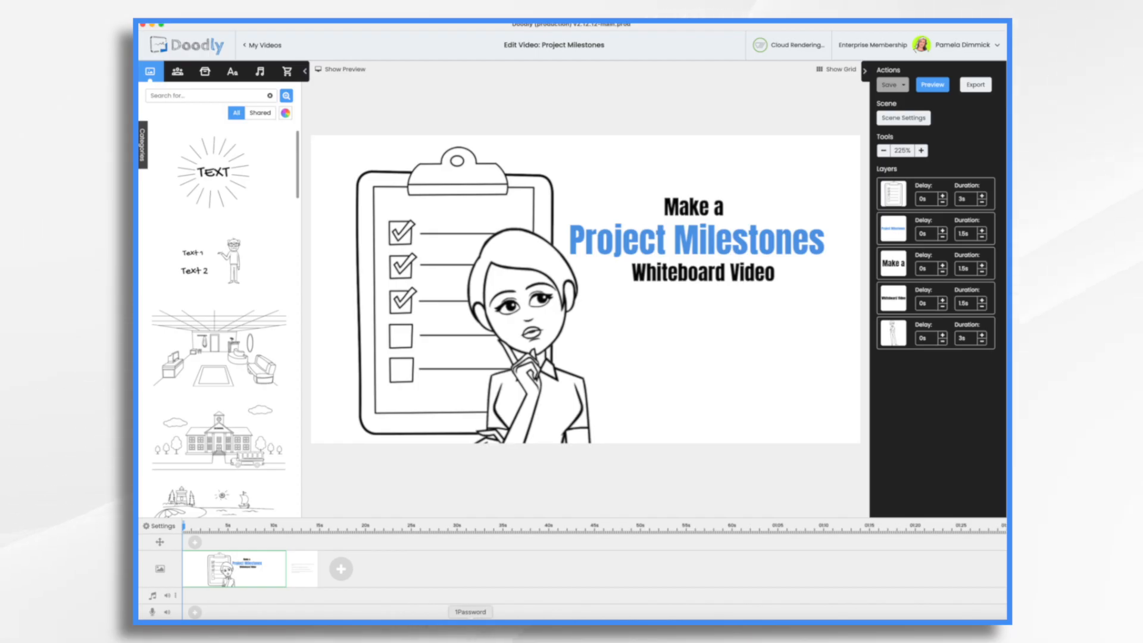
- Move the script text scene to the start of the timeline and set its extra time to 30 s
{"action": "left_click", "coordinate": [304, 573]}
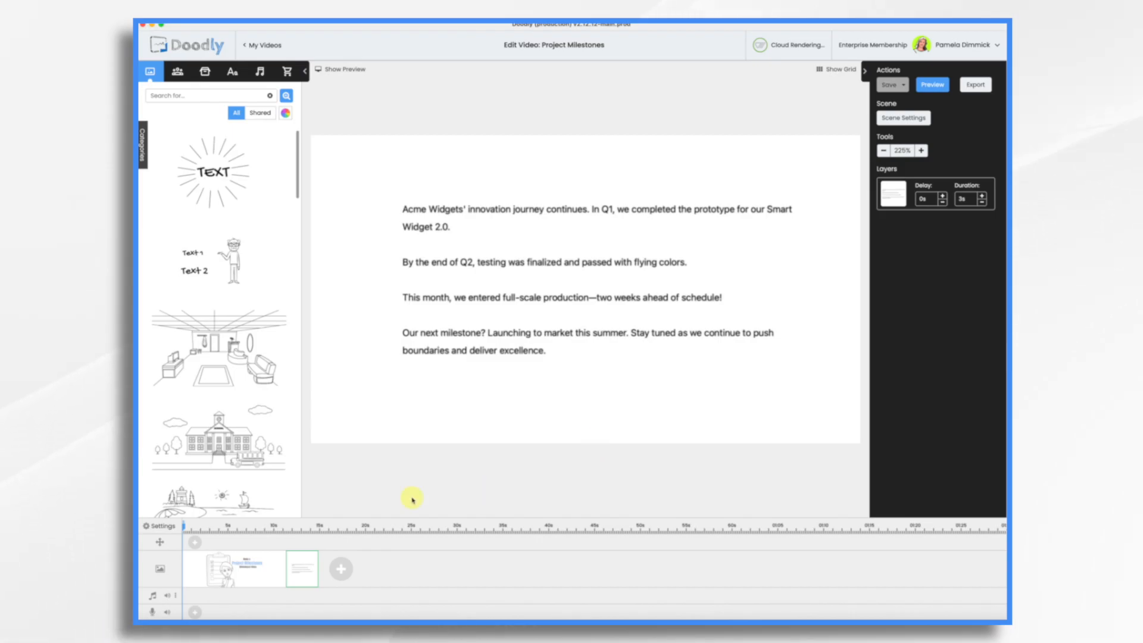
{"action": "left_click_drag", "start_coordinate": [307, 569], "coordinate": [209, 572]}
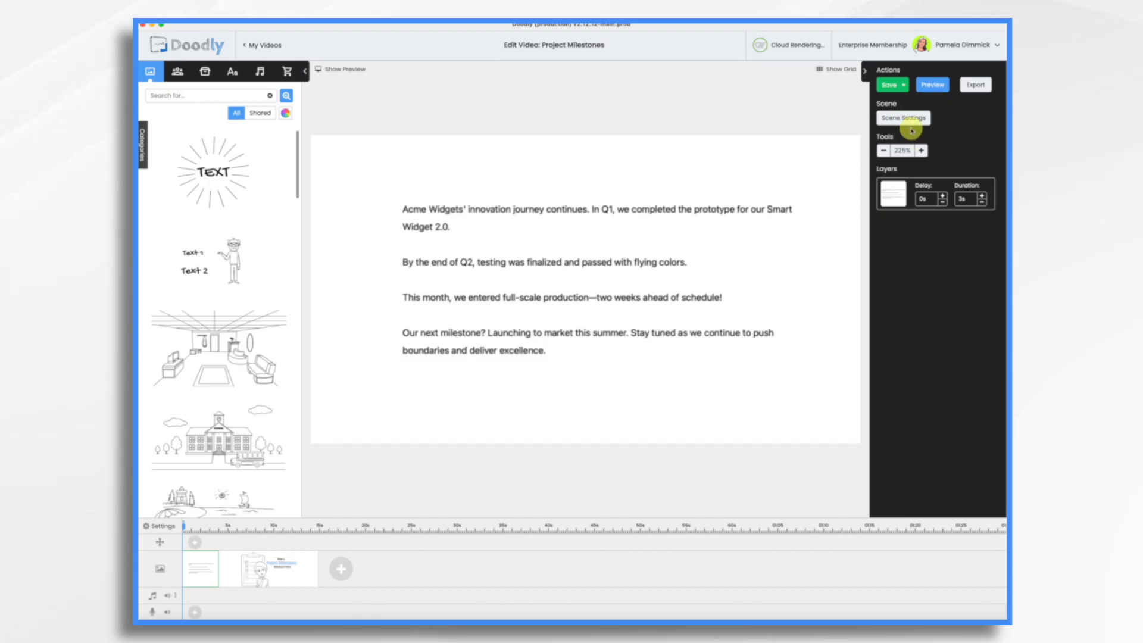
{"action": "left_click", "coordinate": [906, 119]}
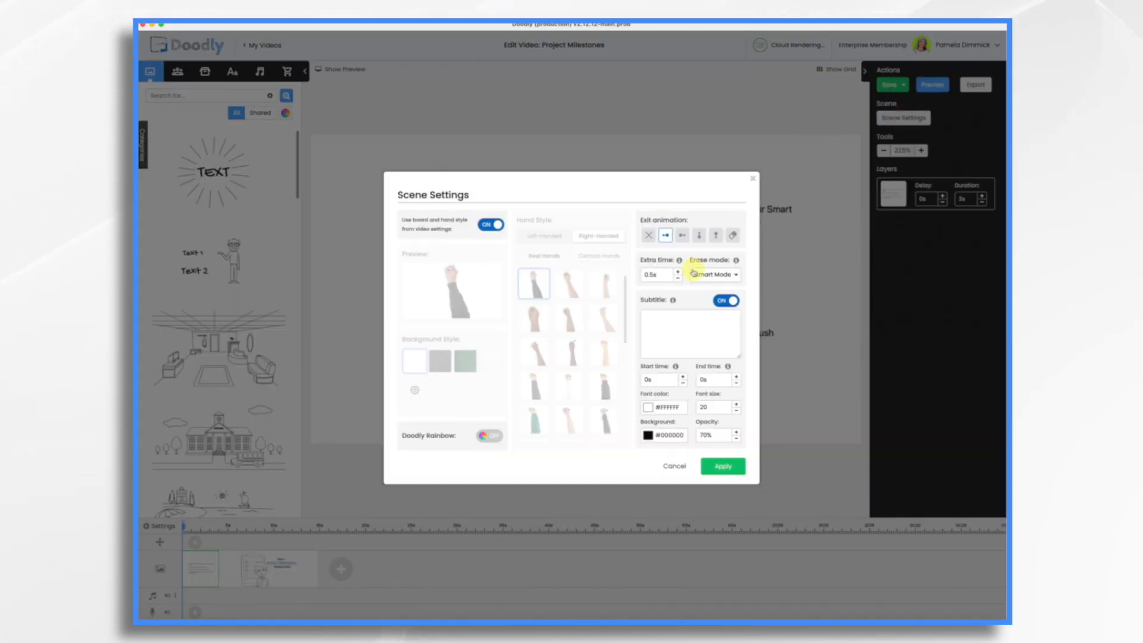
{"action": "left_click", "coordinate": [666, 277]}
{"action": "key", "text": "BackSpace"}
{"action": "key", "text": "BackSpace"}
{"action": "key", "text": "BackSpace"}
{"action": "key", "text": "BackSpace"}
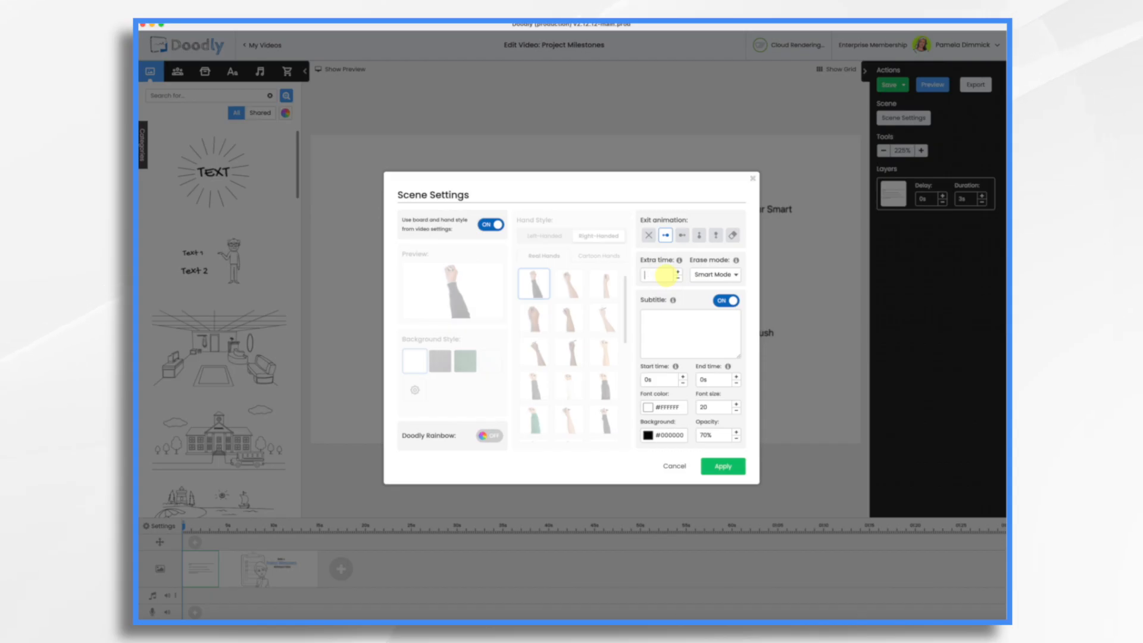
{"action": "type", "text": "30s"}
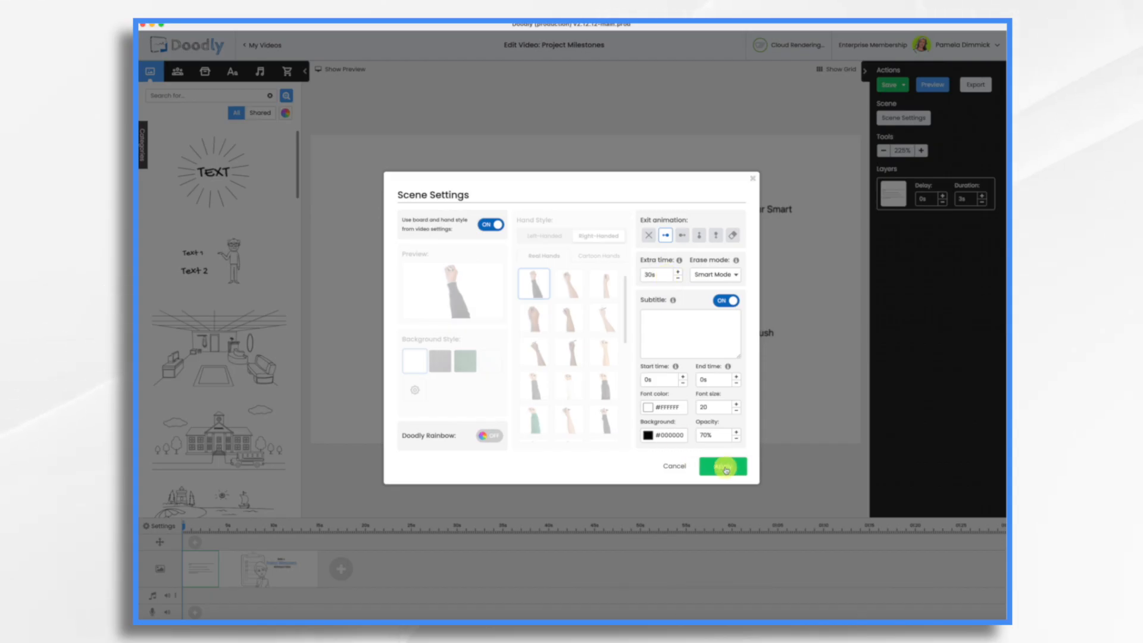
{"action": "left_click", "coordinate": [720, 467]}
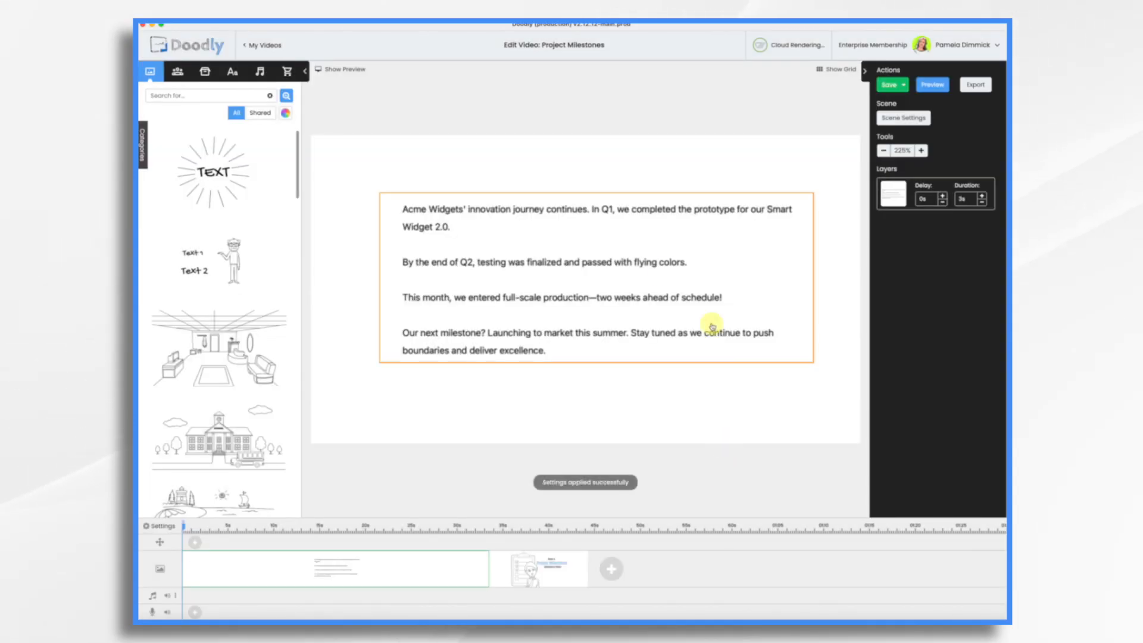
- Set the script image's enter animation duration to 0 s and start adding a voiceover at the beginning of the voiceover track
{"action": "left_click", "coordinate": [613, 252]}
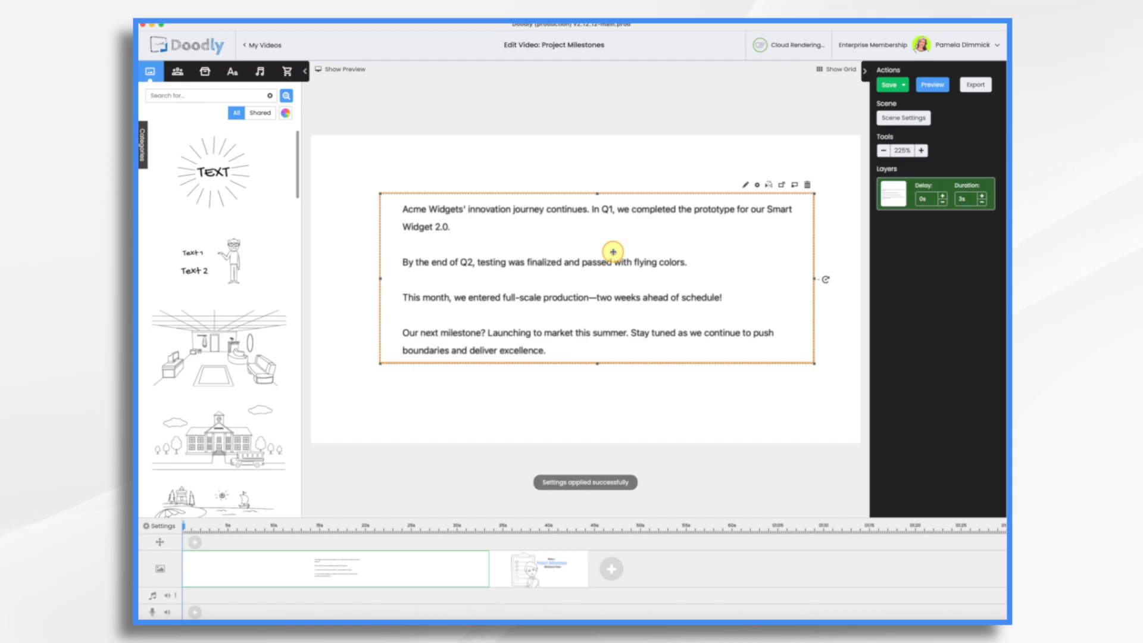
{"action": "left_click", "coordinate": [757, 185]}
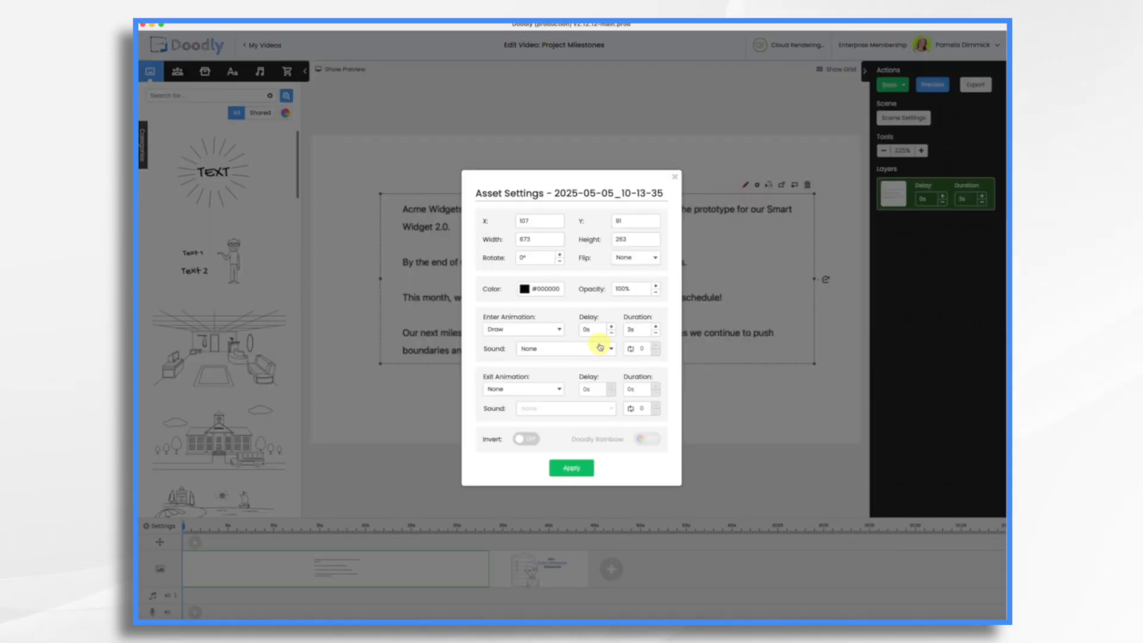
{"action": "left_click", "coordinate": [634, 331]}
{"action": "key", "text": "BackSpace"}
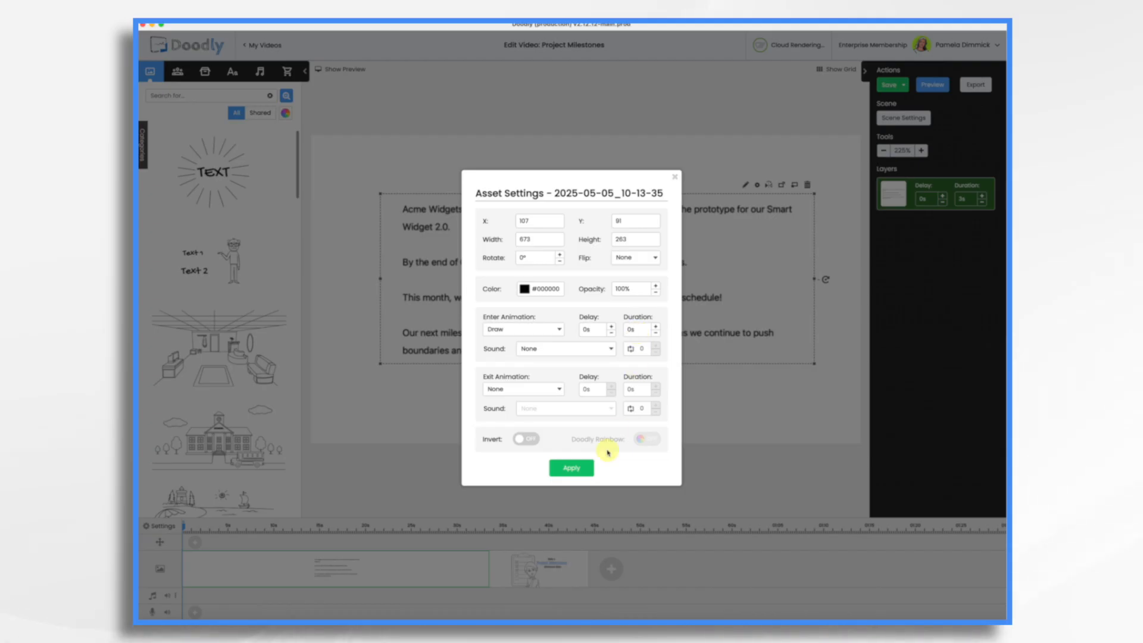
{"action": "left_click", "coordinate": [572, 468]}
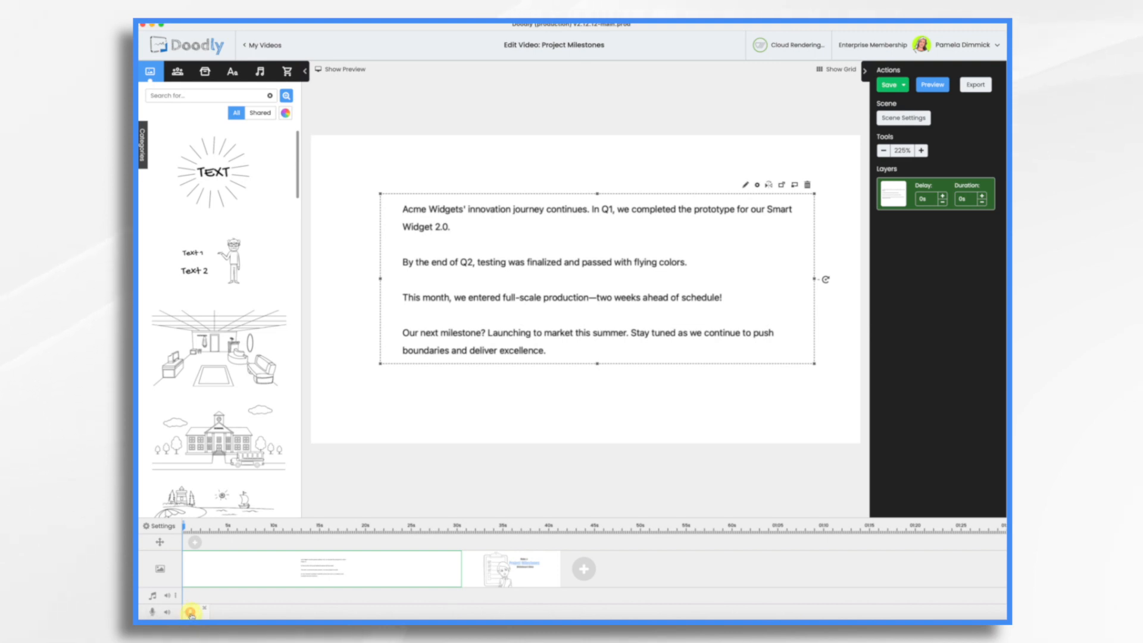
{"action": "left_click", "coordinate": [191, 613]}
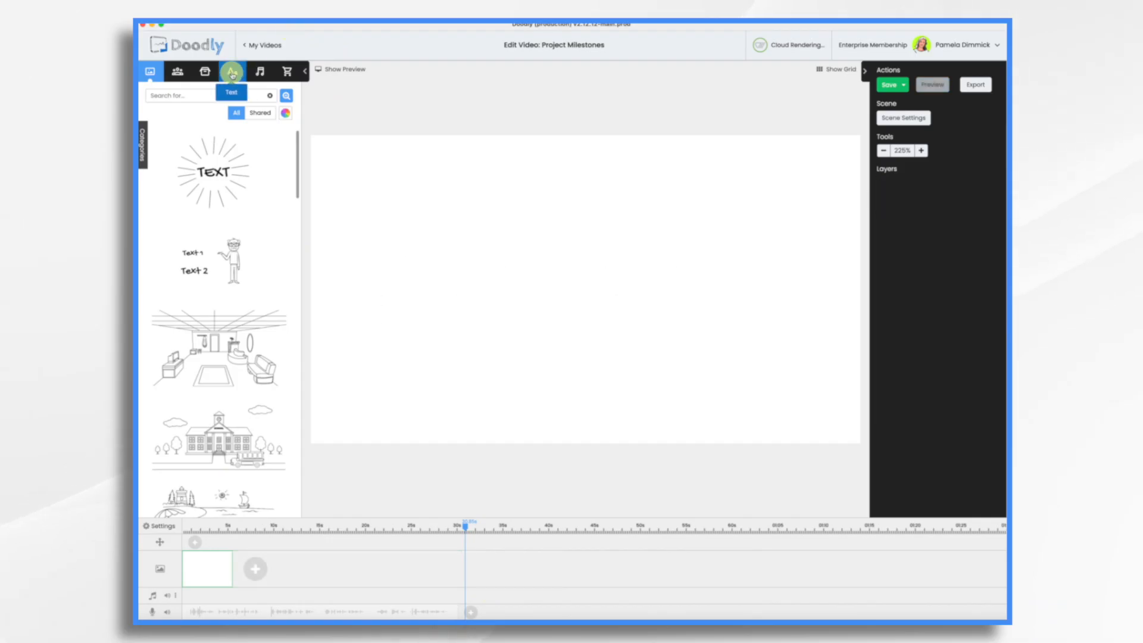
- Search the custom images for "acme widget" and place the light-bulb Acme Widgets logo on the left half of the canvas
{"action": "left_click", "coordinate": [208, 72]}
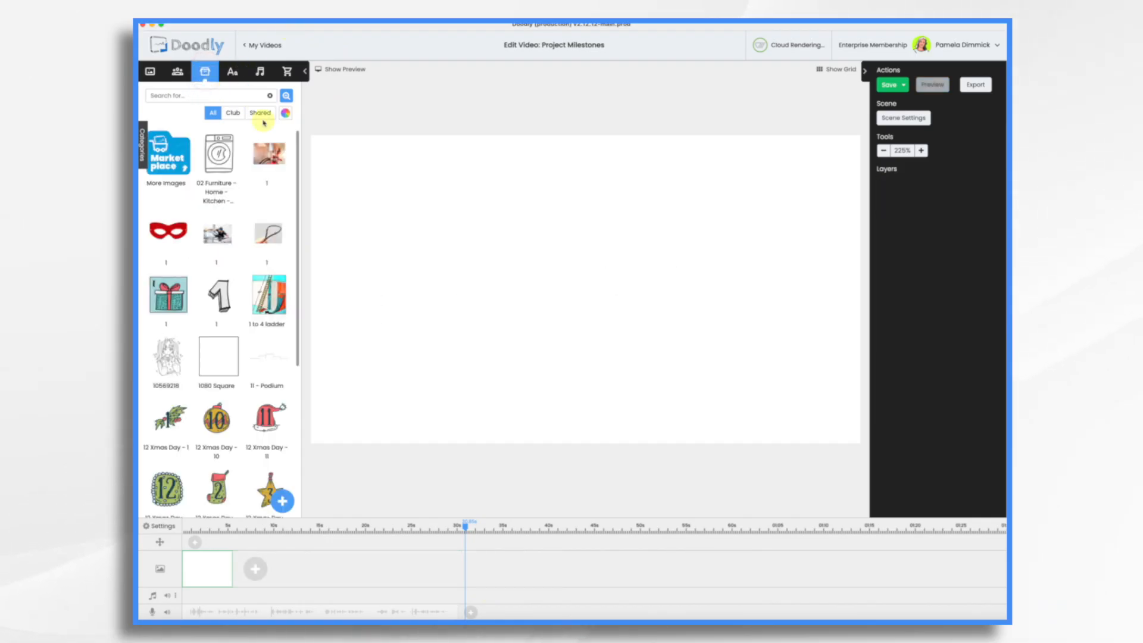
{"action": "left_click", "coordinate": [212, 95]}
{"action": "type", "text": "acm"}
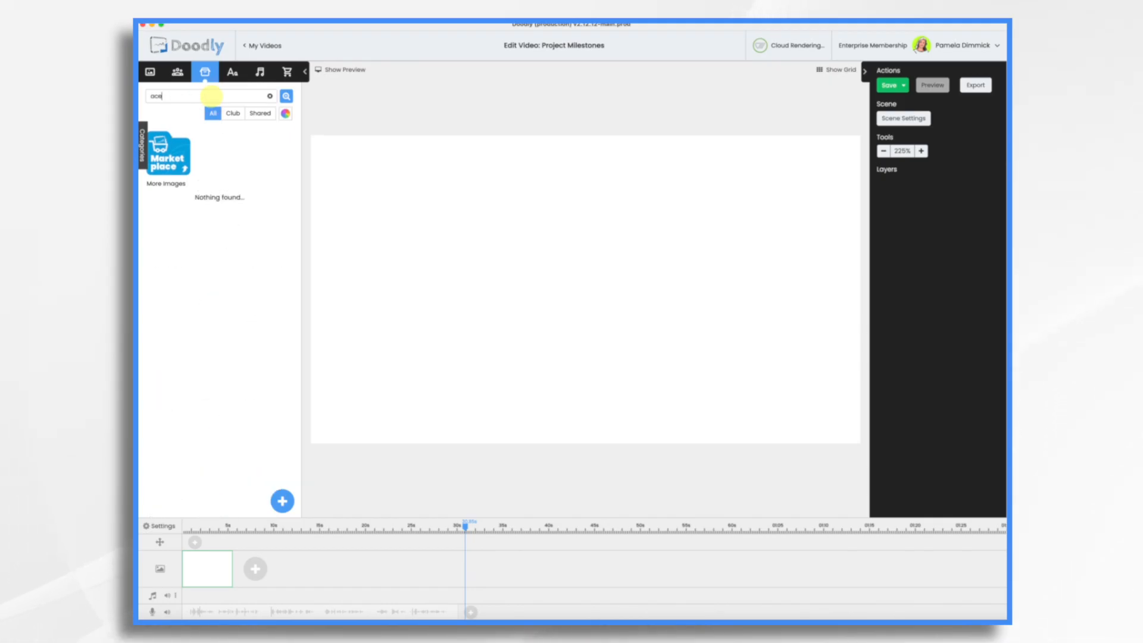
{"action": "type", "text": "e widget"}
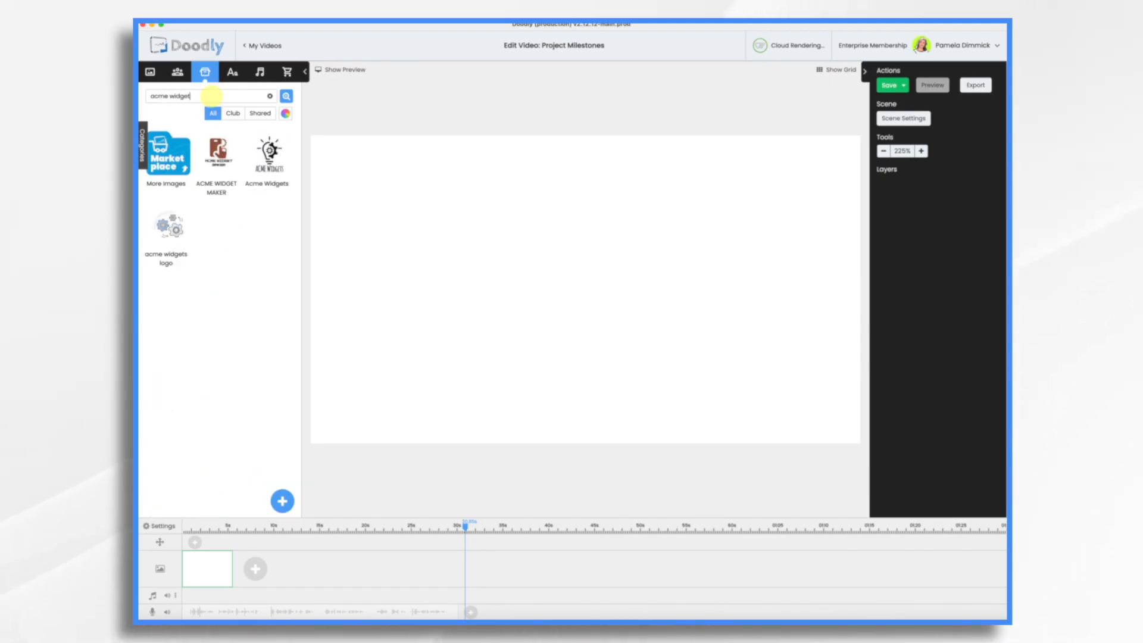
{"action": "left_click_drag", "start_coordinate": [269, 156], "coordinate": [414, 279]}
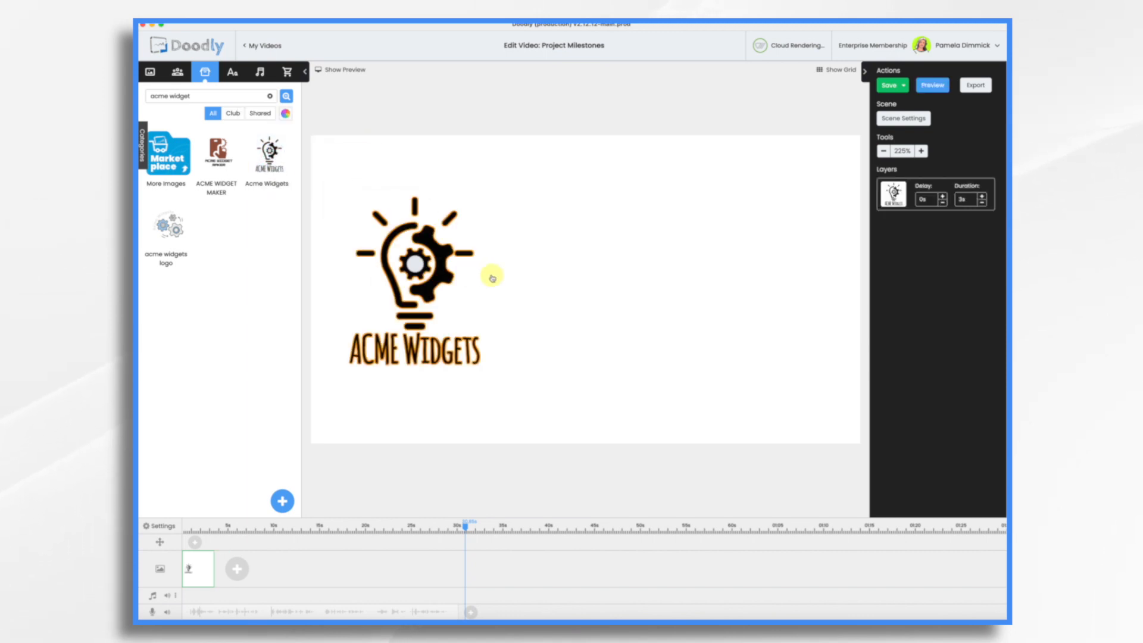
- Add Acme-Regular text beside the logo reading "Smart Widget 2.0 Project Milestone Update" with word wrap enabled
{"action": "left_click", "coordinate": [232, 70]}
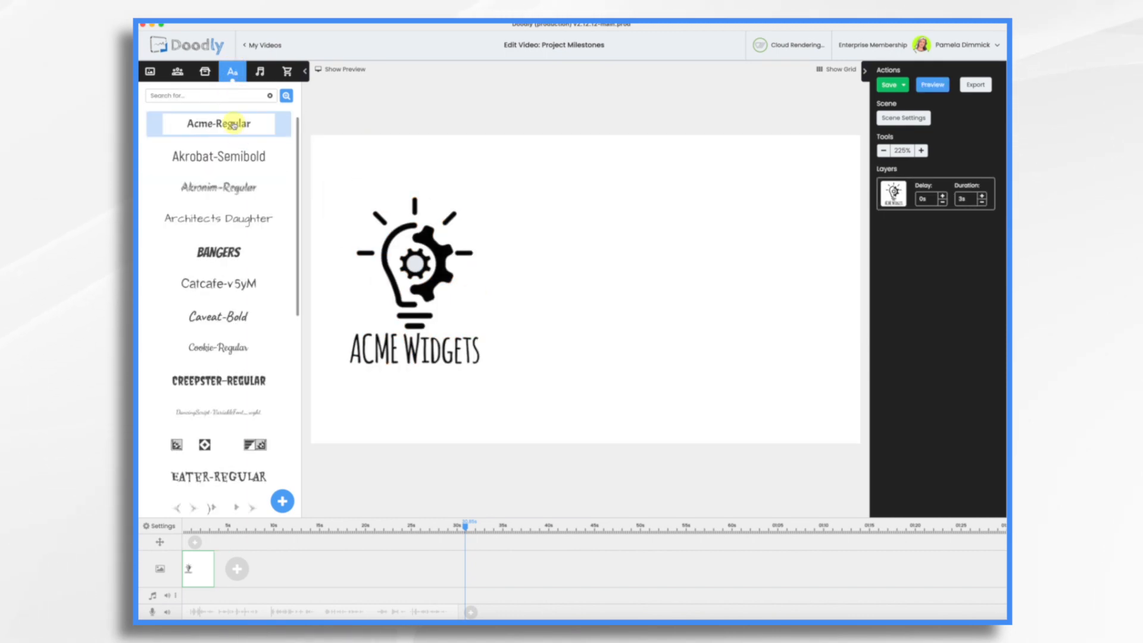
{"action": "left_click_drag", "start_coordinate": [234, 125], "coordinate": [655, 227]}
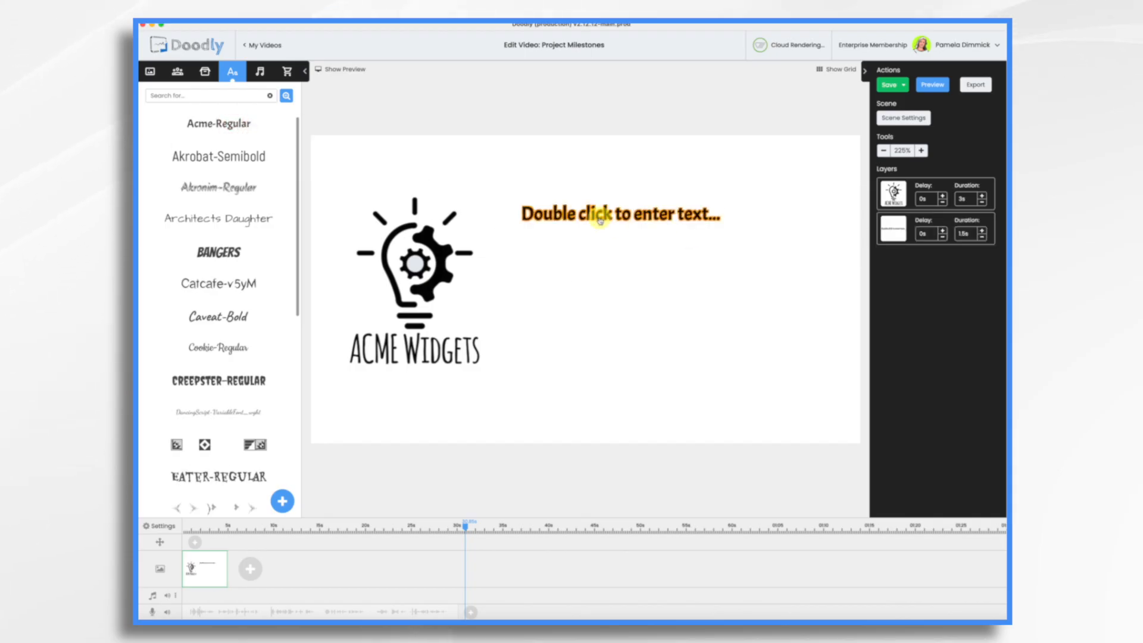
{"action": "double_click", "coordinate": [599, 217]}
{"action": "type", "text": "Smart Widget 2.0 Project Milestone Update"}
{"action": "left_click", "coordinate": [462, 411]}
{"action": "left_click", "coordinate": [672, 412]}
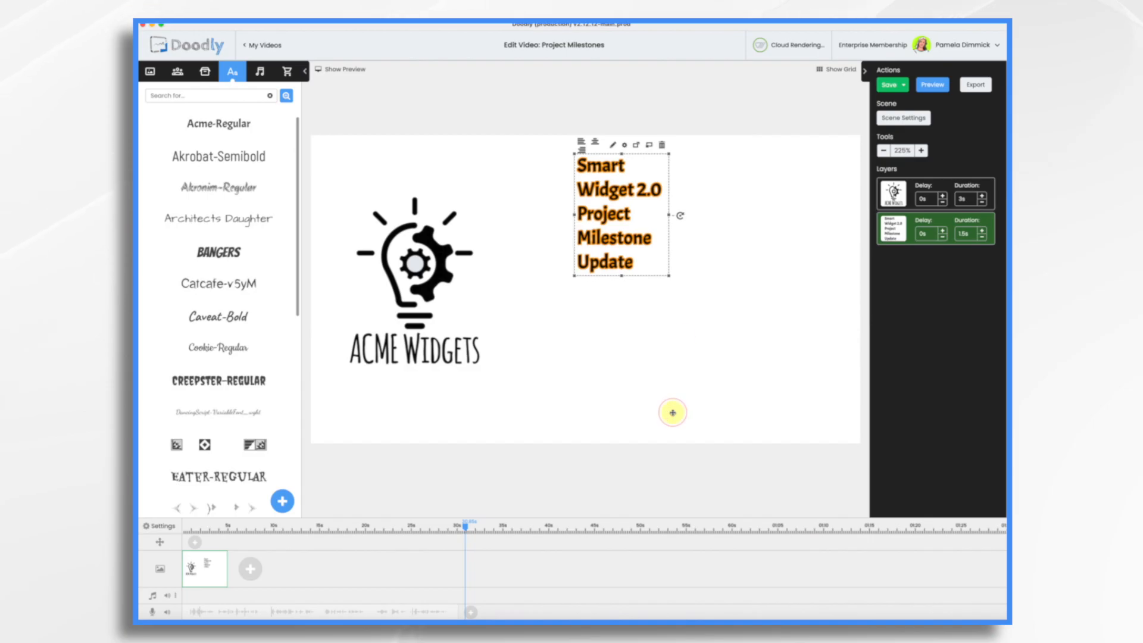
- Widen and centre-align the title text, then enlarge it over three lines to fill the space right of the logo
{"action": "left_click_drag", "start_coordinate": [669, 215], "coordinate": [722, 214]}
{"action": "left_click", "coordinate": [595, 166]}
{"action": "left_click_drag", "start_coordinate": [573, 176], "coordinate": [514, 147]}
{"action": "left_click_drag", "start_coordinate": [628, 211], "coordinate": [644, 288]}
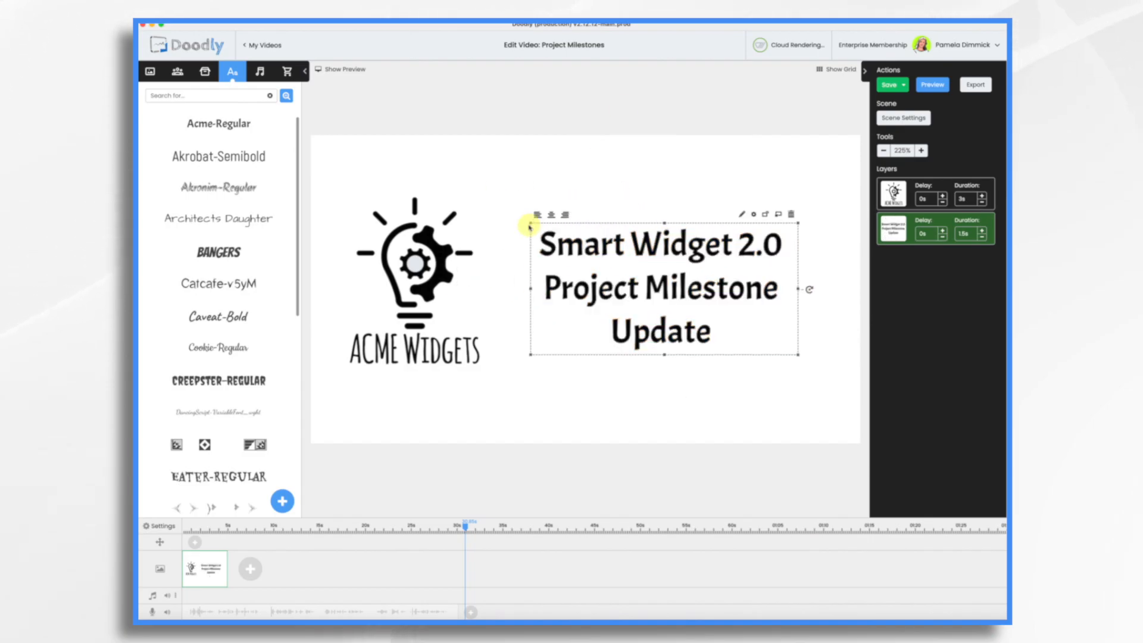
{"action": "left_click", "coordinate": [551, 434]}
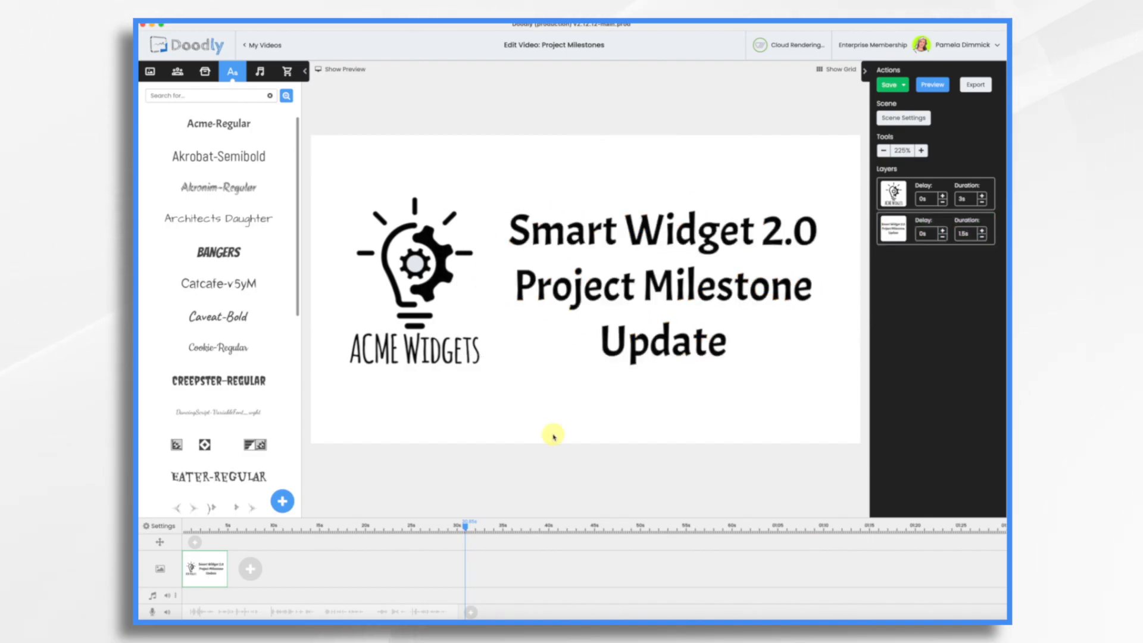
- Colour the words "Smart Widget 2.0" in the title text red
{"action": "double_click", "coordinate": [603, 228]}
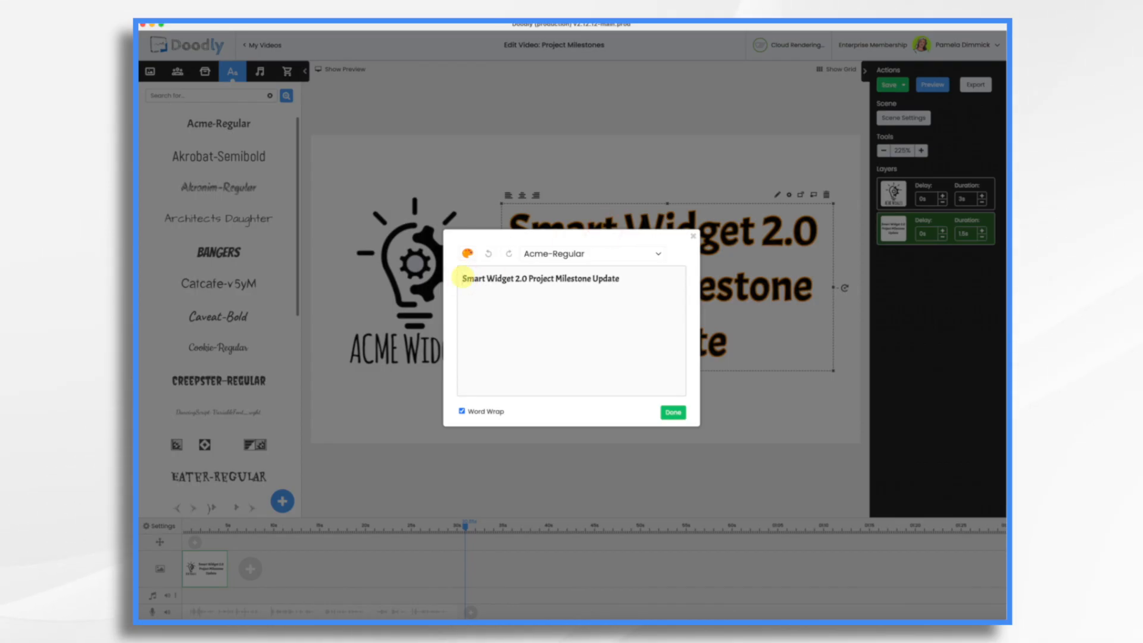
{"action": "left_click_drag", "start_coordinate": [527, 279], "coordinate": [458, 284]}
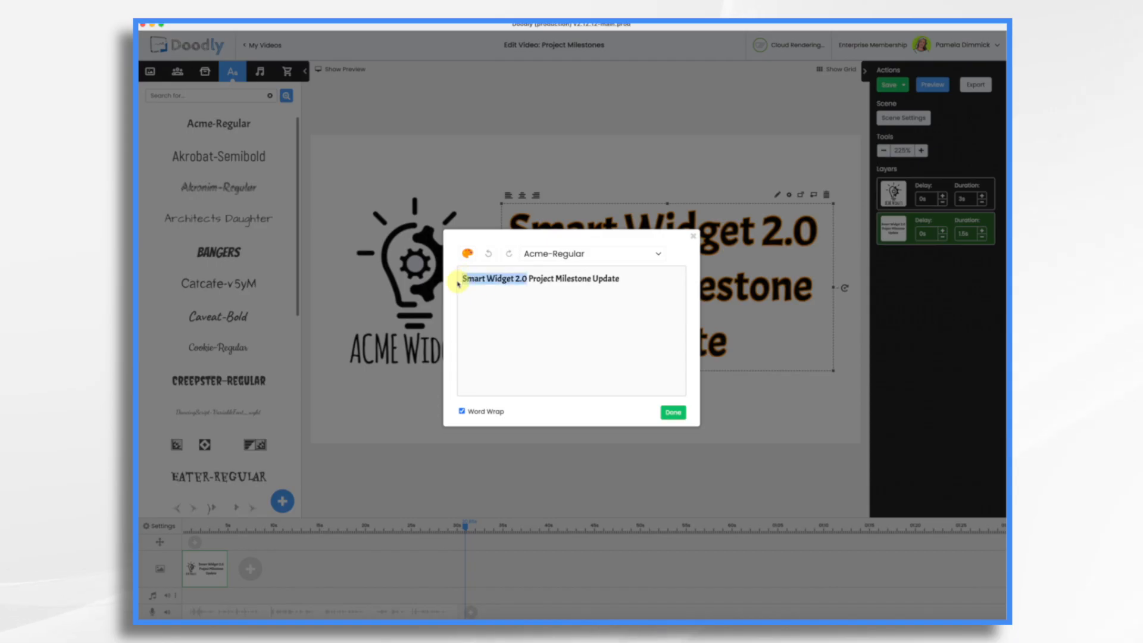
{"action": "left_click", "coordinate": [467, 254]}
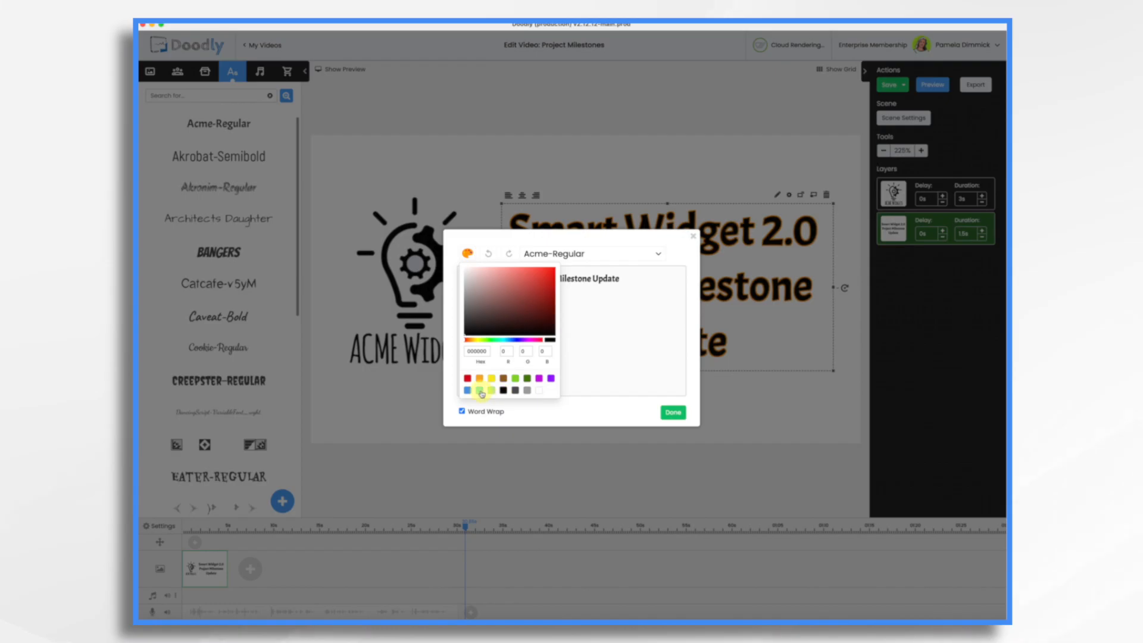
{"action": "left_click", "coordinate": [663, 413]}
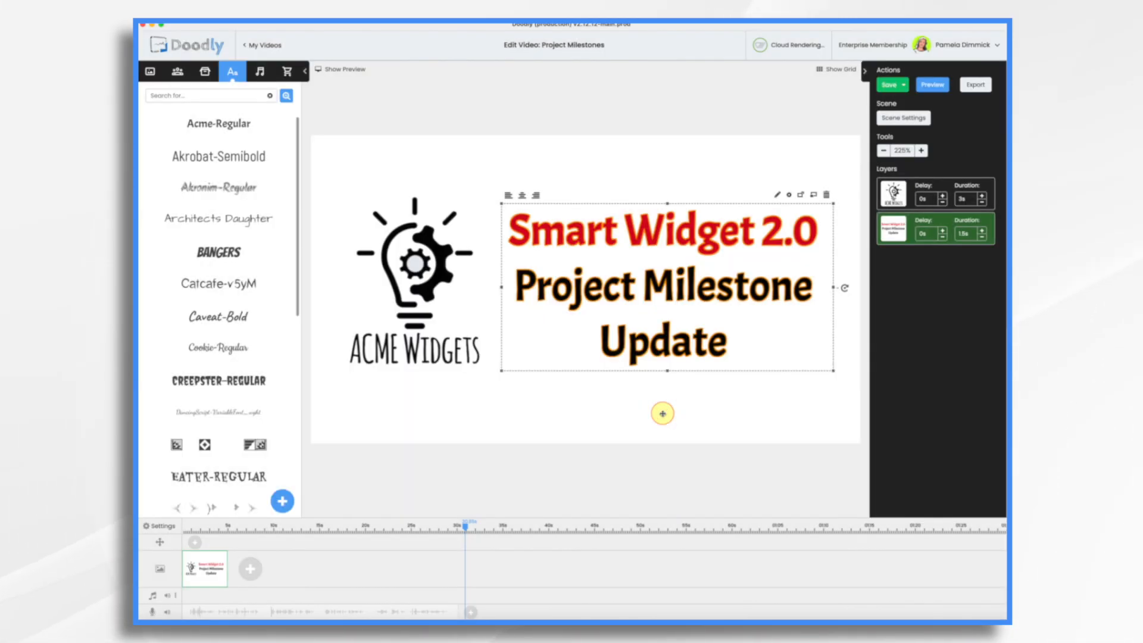
- Set the title text layer's duration to 5 s
{"action": "left_click", "coordinate": [982, 233]}
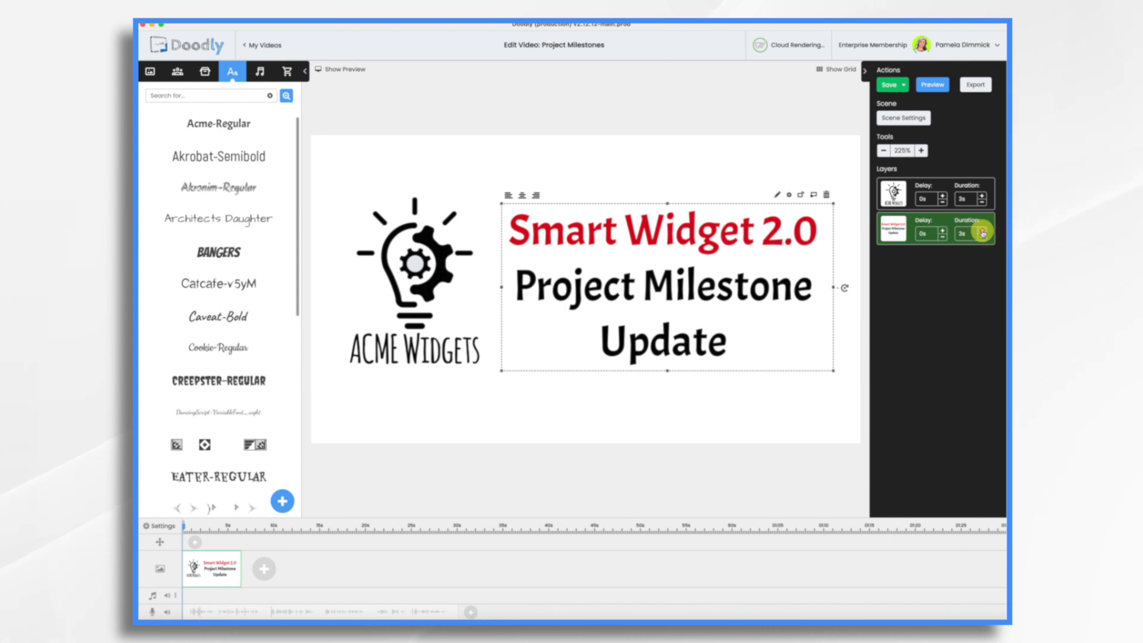
{"action": "left_click", "coordinate": [982, 232]}
{"action": "left_click", "coordinate": [982, 232]}
{"action": "left_click", "coordinate": [982, 232]}
{"action": "left_click", "coordinate": [982, 232]}
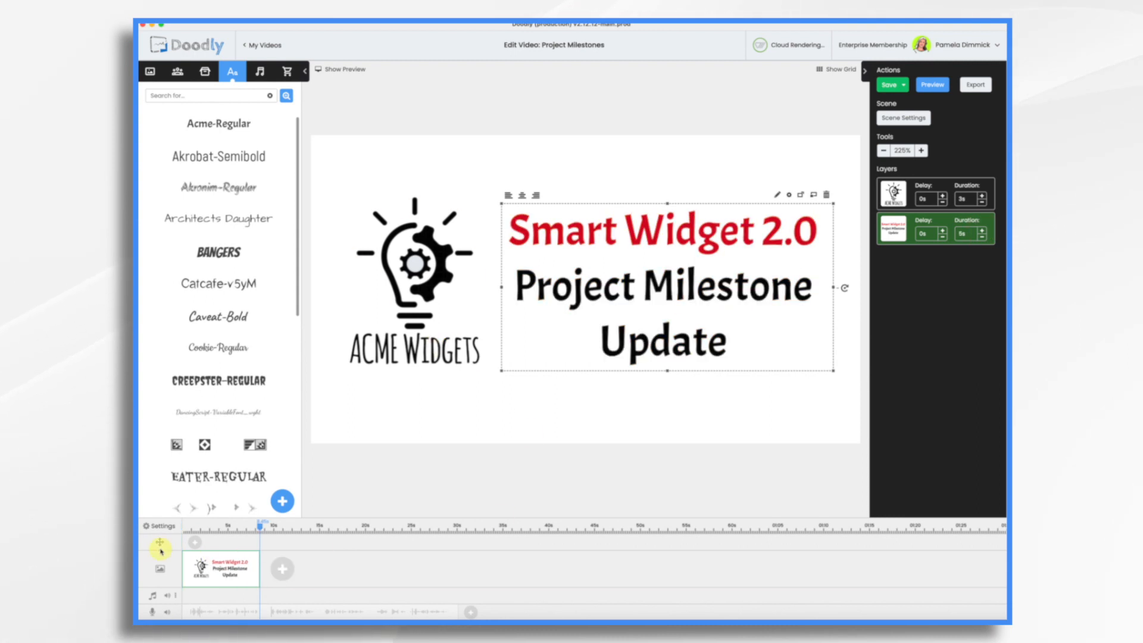
- Shift the voiceover clip to start at about 6 s on the timeline and set the title scene's extra time to 1.5 s
{"action": "left_click", "coordinate": [288, 610]}
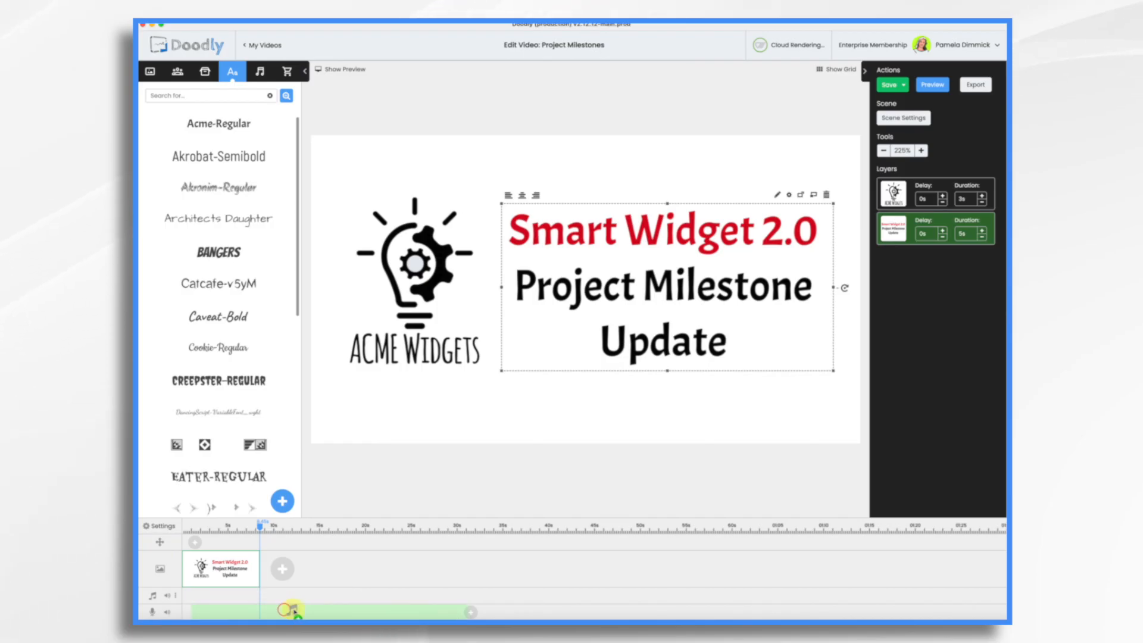
{"action": "left_click_drag", "start_coordinate": [292, 610], "coordinate": [337, 611]}
{"action": "left_click", "coordinate": [903, 117]}
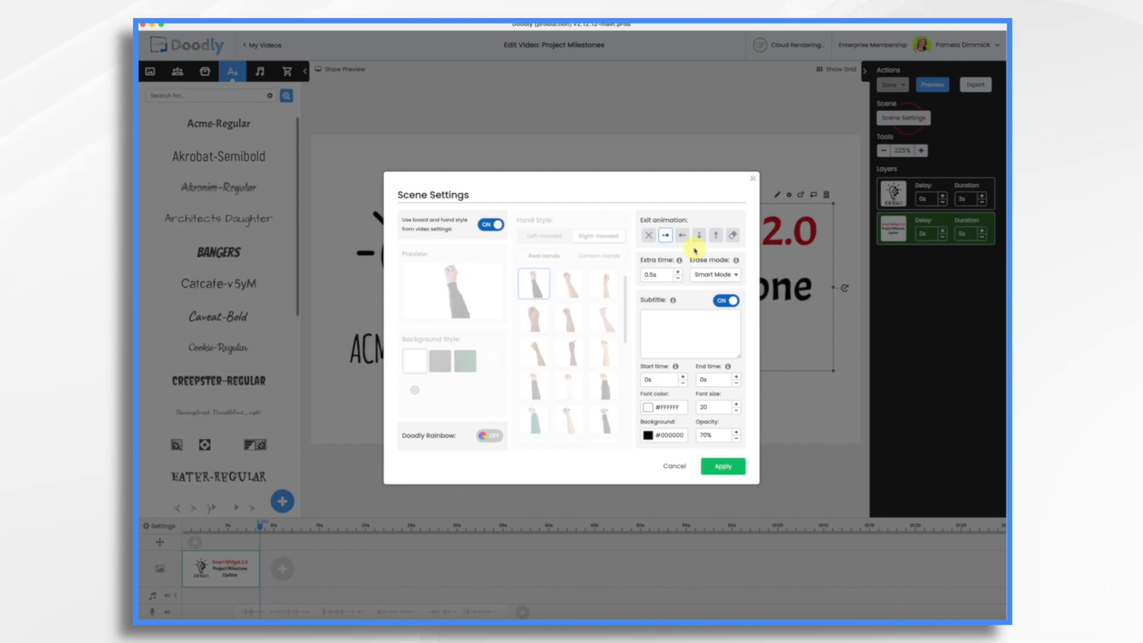
{"action": "left_click", "coordinate": [678, 271]}
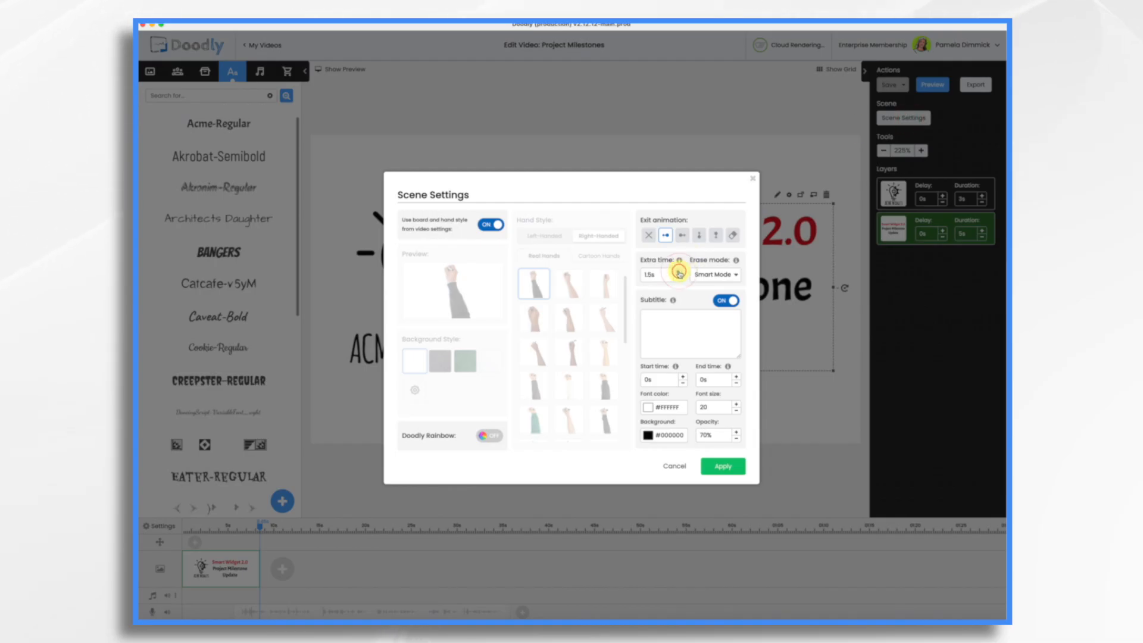
{"action": "left_click", "coordinate": [719, 468]}
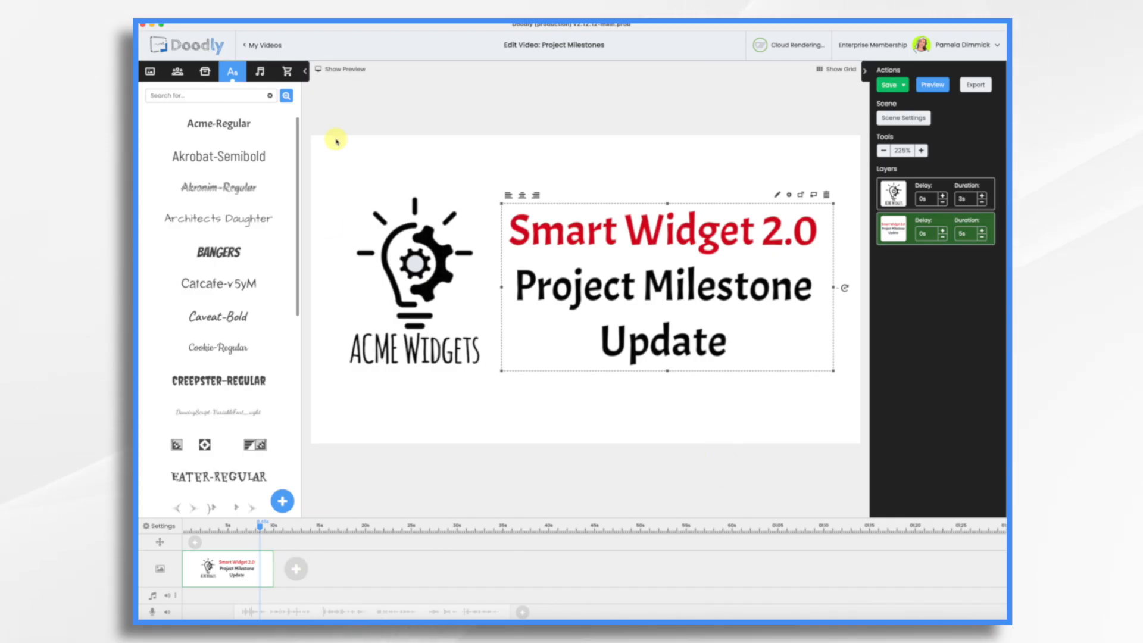
- Add a new scene after the title scene and place Acme-Regular text reading "Q1" near the canvas's upper left
{"action": "left_click", "coordinate": [297, 572]}
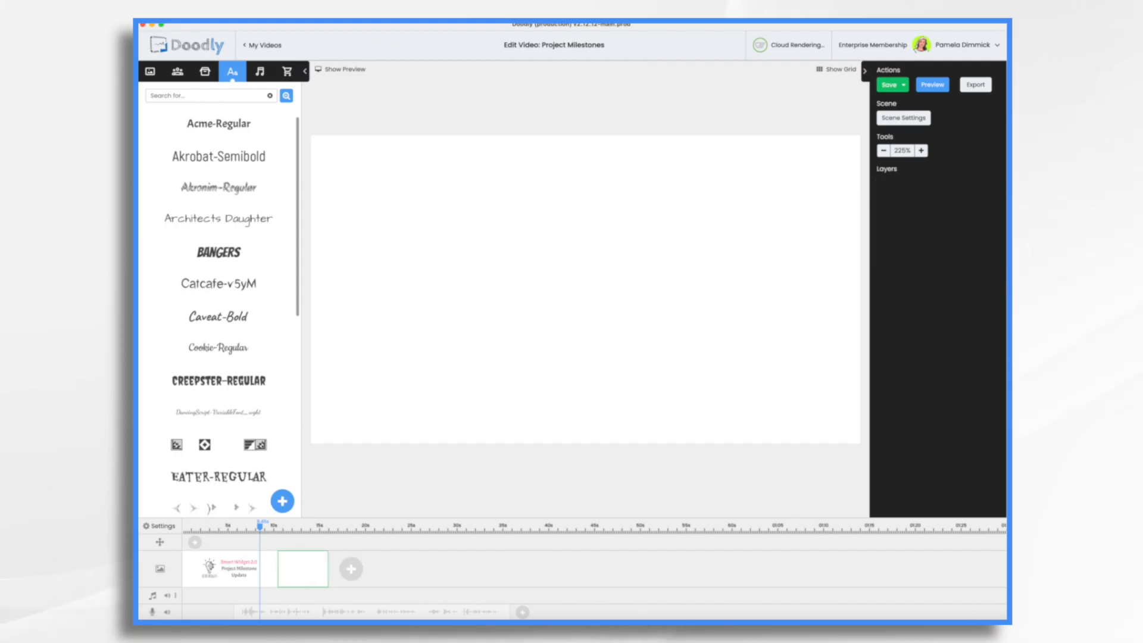
{"action": "left_click_drag", "start_coordinate": [238, 122], "coordinate": [479, 187]}
{"action": "double_click", "coordinate": [448, 175]}
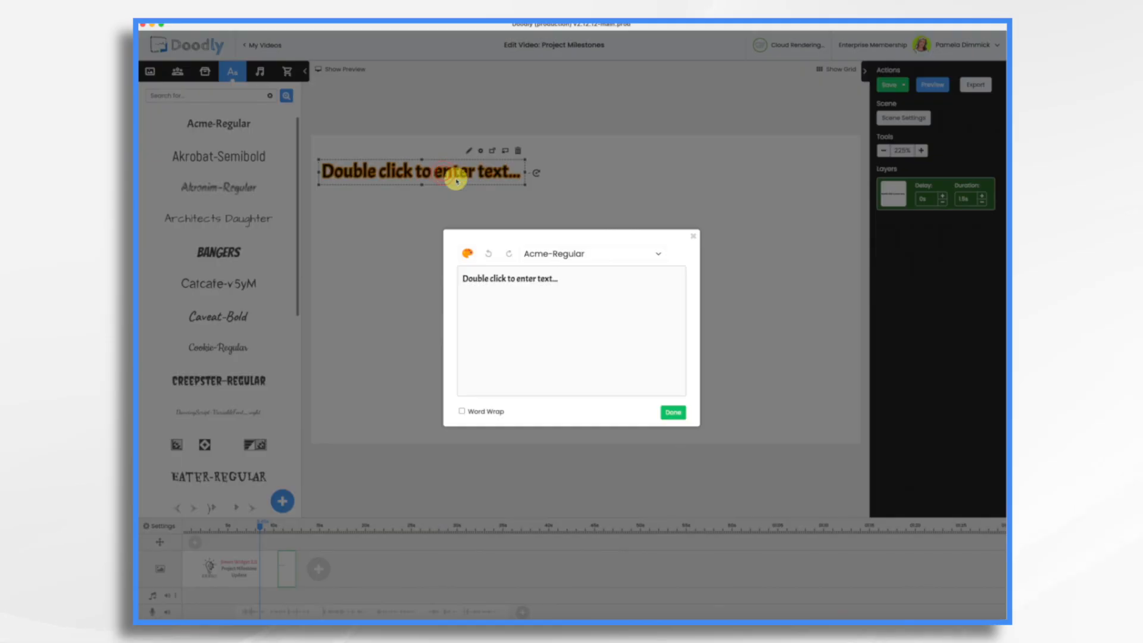
{"action": "triple_click", "coordinate": [578, 286]}
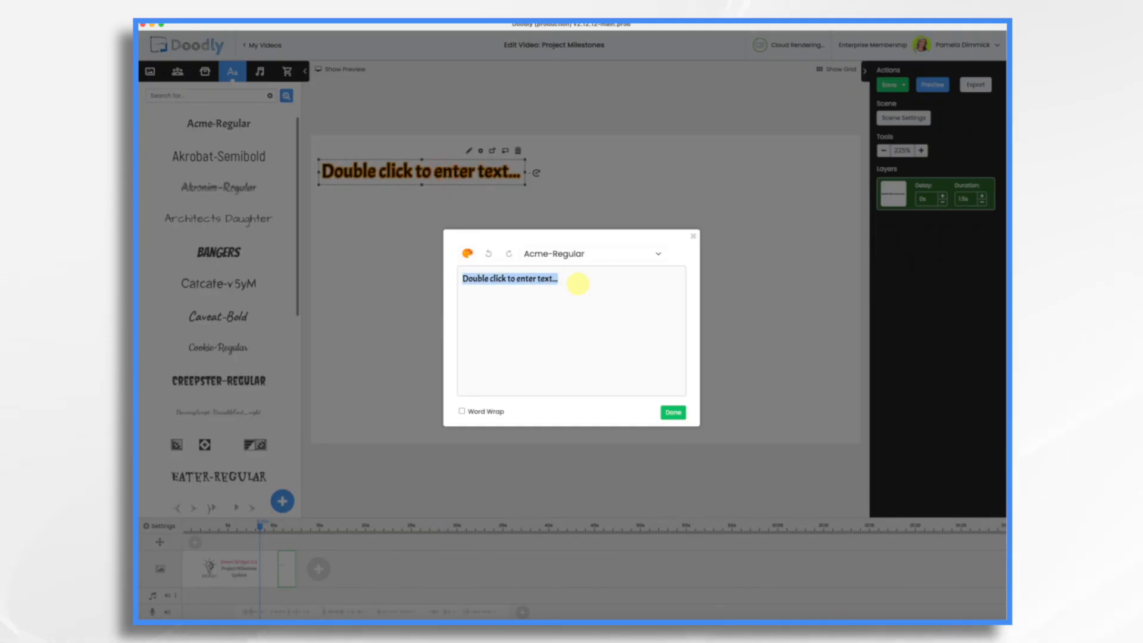
{"action": "type", "text": "Q"}
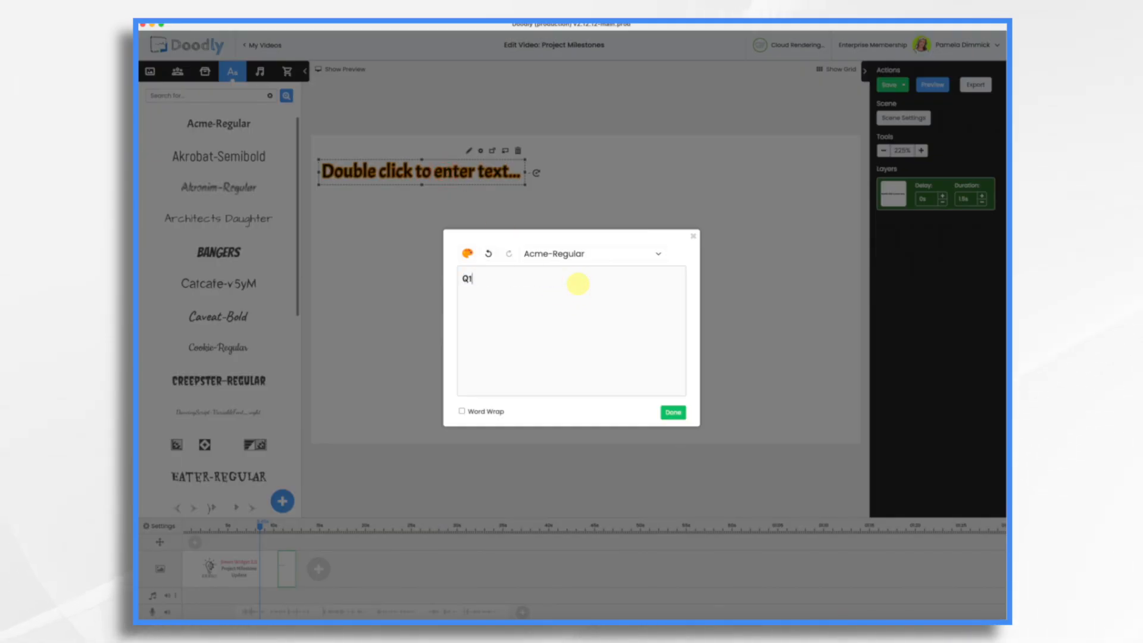
{"action": "type", "text": "1"}
{"action": "left_click", "coordinate": [672, 411]}
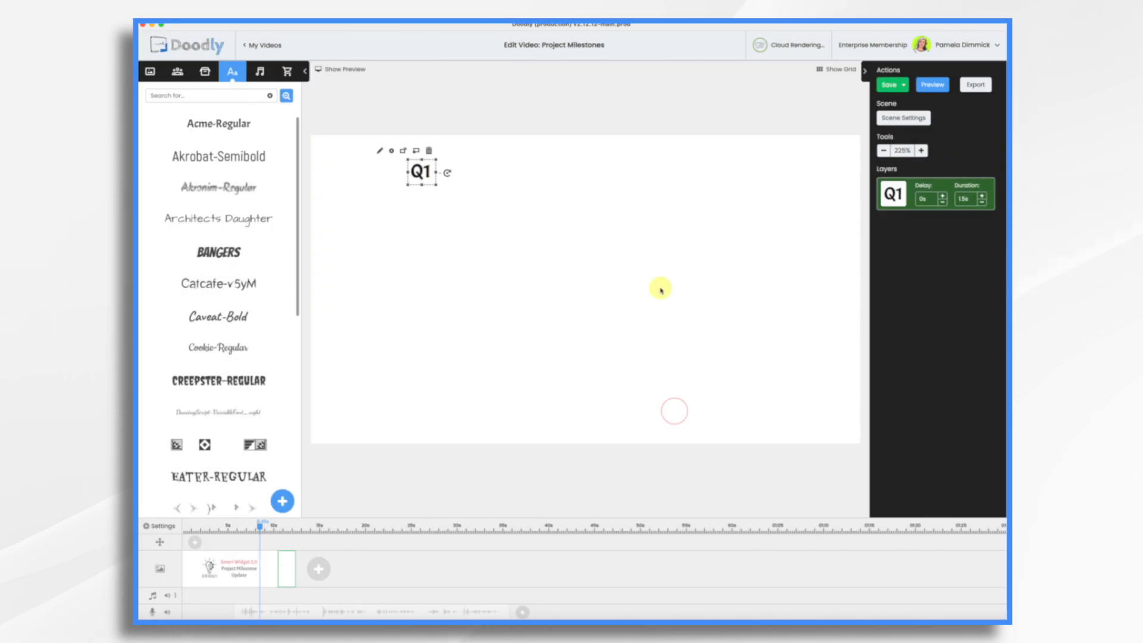
- Enlarge the "Q1" text into the canvas's upper-left corner and colour it red (#D0021B)
{"action": "left_click_drag", "start_coordinate": [436, 184], "coordinate": [588, 320]}
{"action": "left_click_drag", "start_coordinate": [490, 237], "coordinate": [395, 214]}
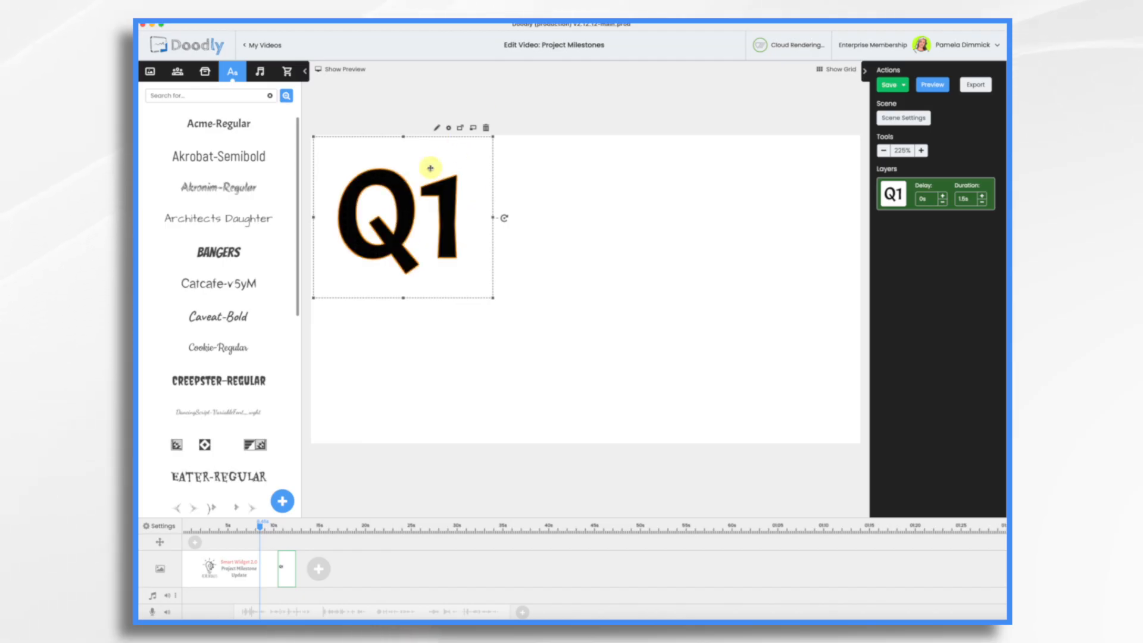
{"action": "left_click", "coordinate": [449, 129]}
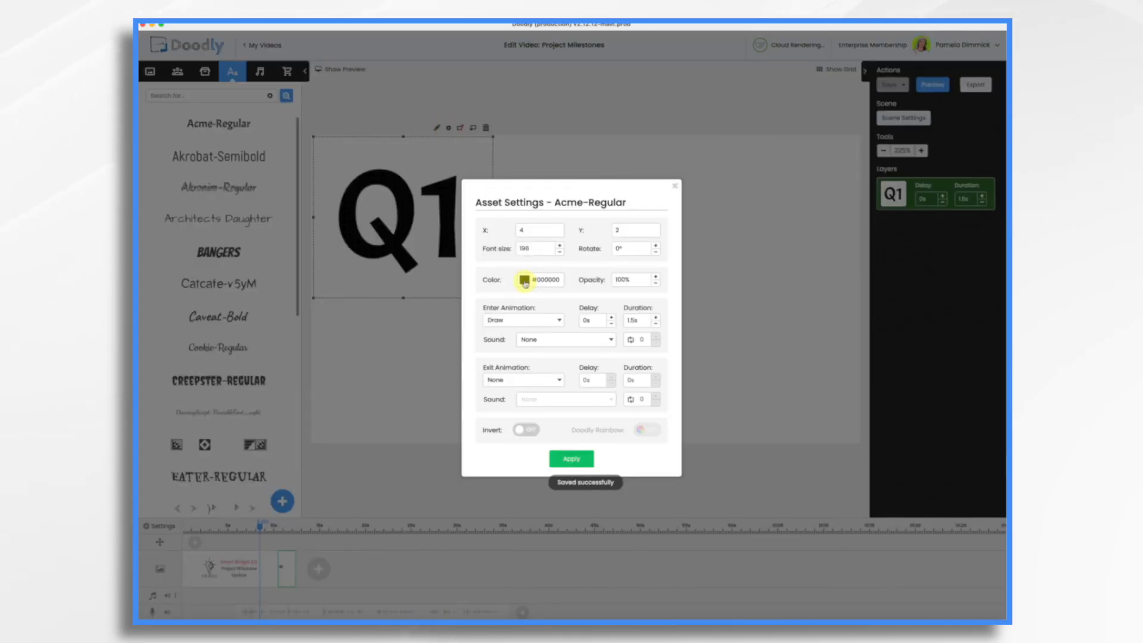
{"action": "left_click", "coordinate": [525, 281]}
{"action": "left_click", "coordinate": [525, 404]}
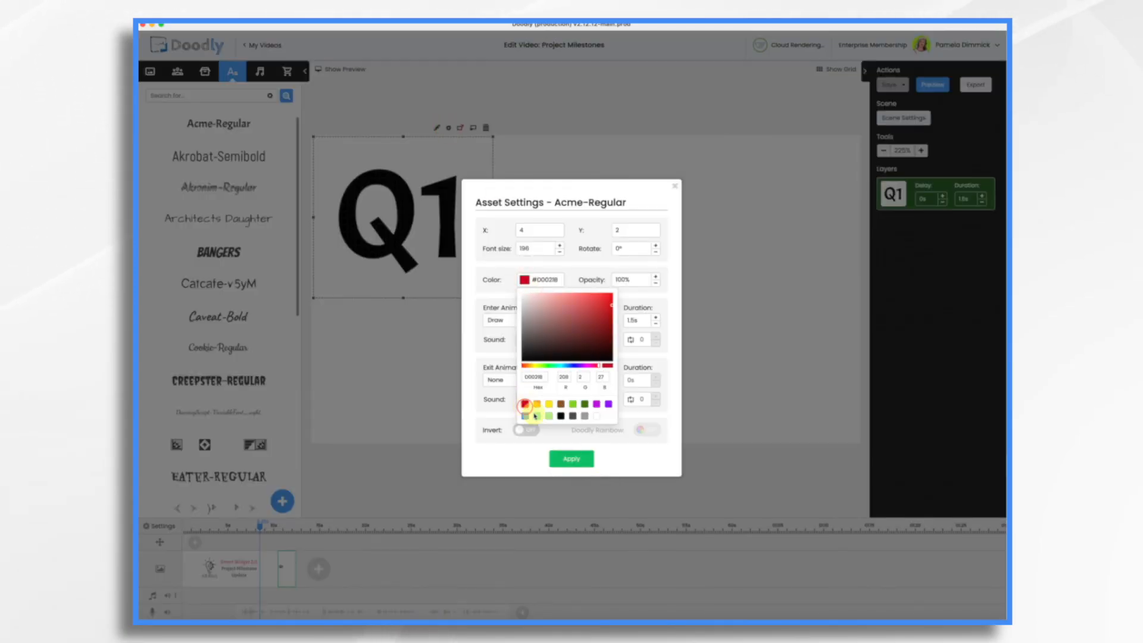
{"action": "left_click", "coordinate": [581, 460]}
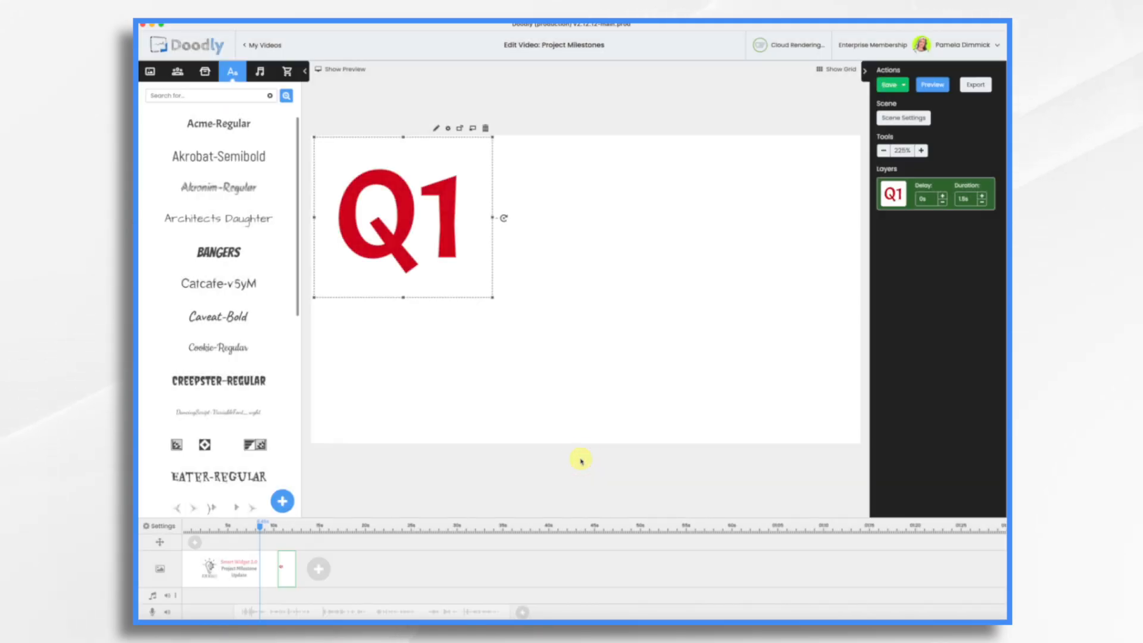
- Shrink the red "Q1" text slightly, keeping it in the canvas's upper-left corner, and set its layer's duration to 0 s
{"action": "left_click", "coordinate": [320, 573]}
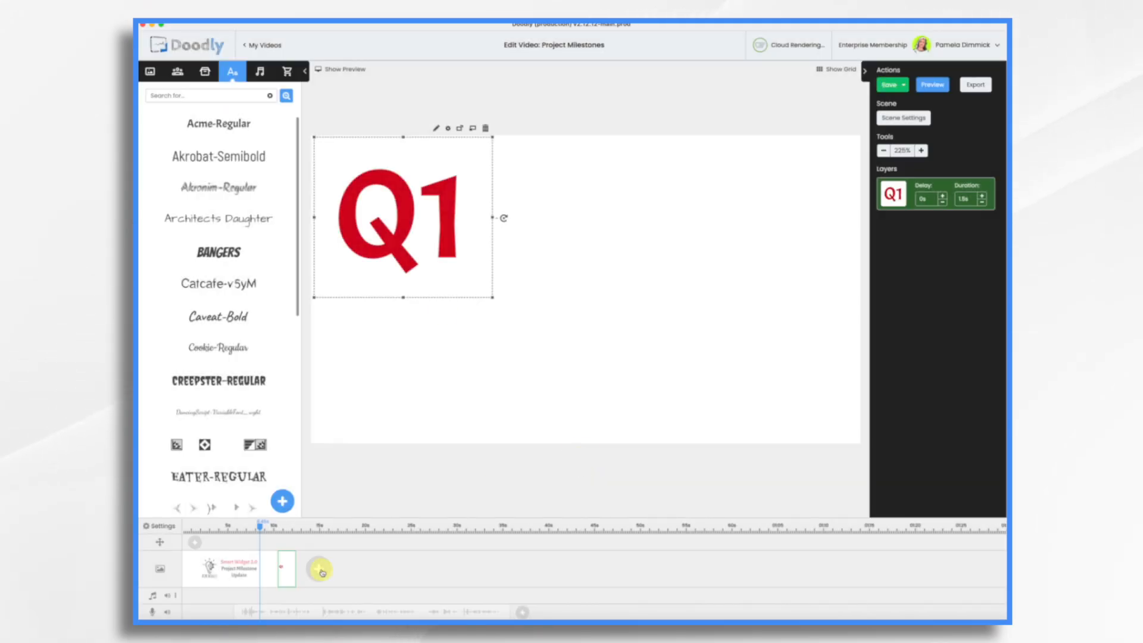
{"action": "left_click_drag", "start_coordinate": [492, 297], "coordinate": [435, 246]}
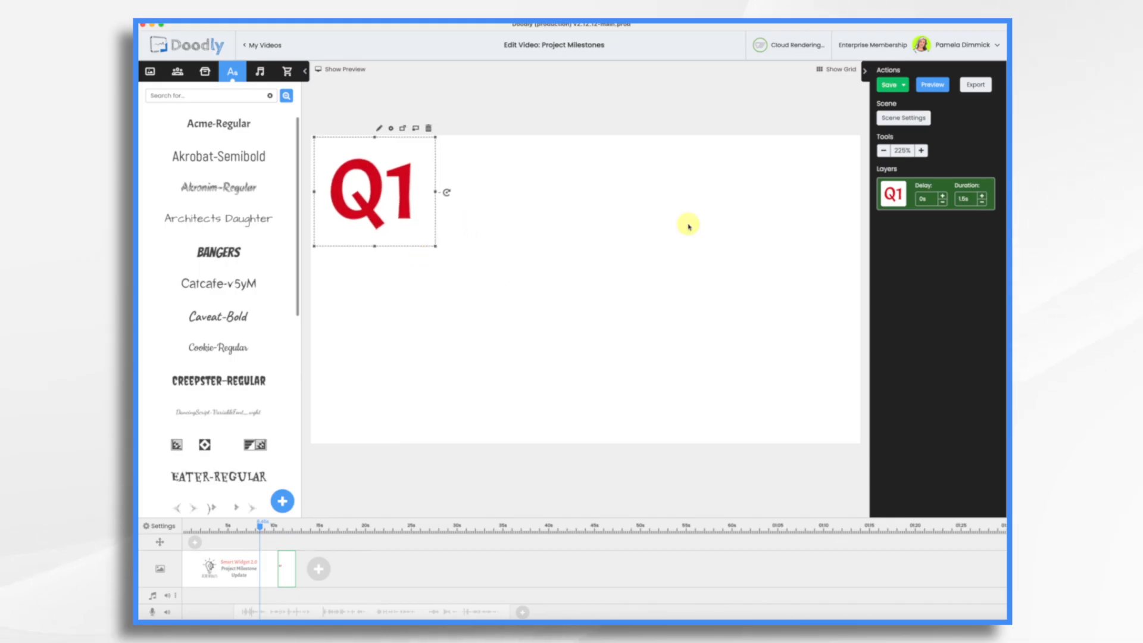
{"action": "left_click", "coordinate": [970, 198]}
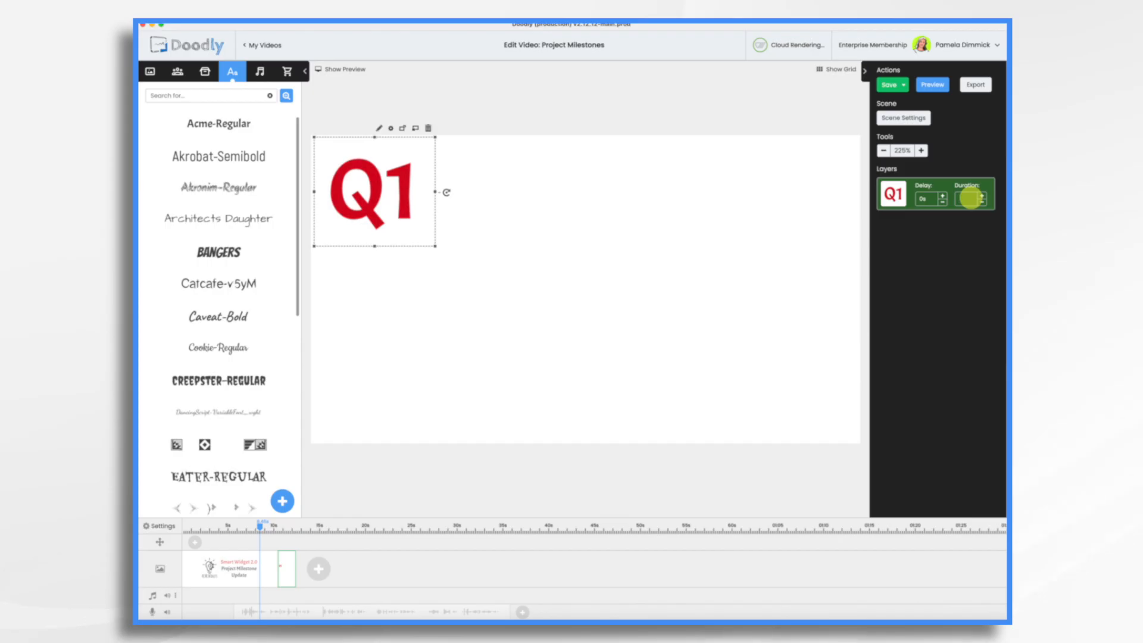
{"action": "type", "text": "0"}
{"action": "key", "text": "Return"}
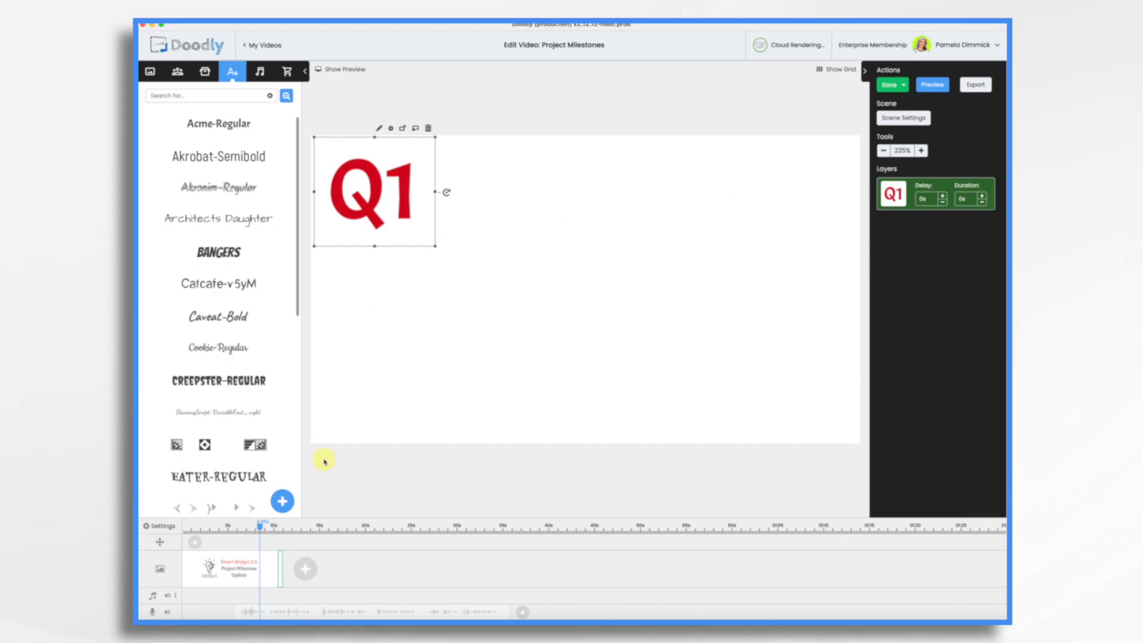
- Duplicate the Q1 scene twice and change the text in the middle of the three scenes to "Q2"
{"action": "right_click", "coordinate": [281, 582]}
{"action": "left_click", "coordinate": [308, 509]}
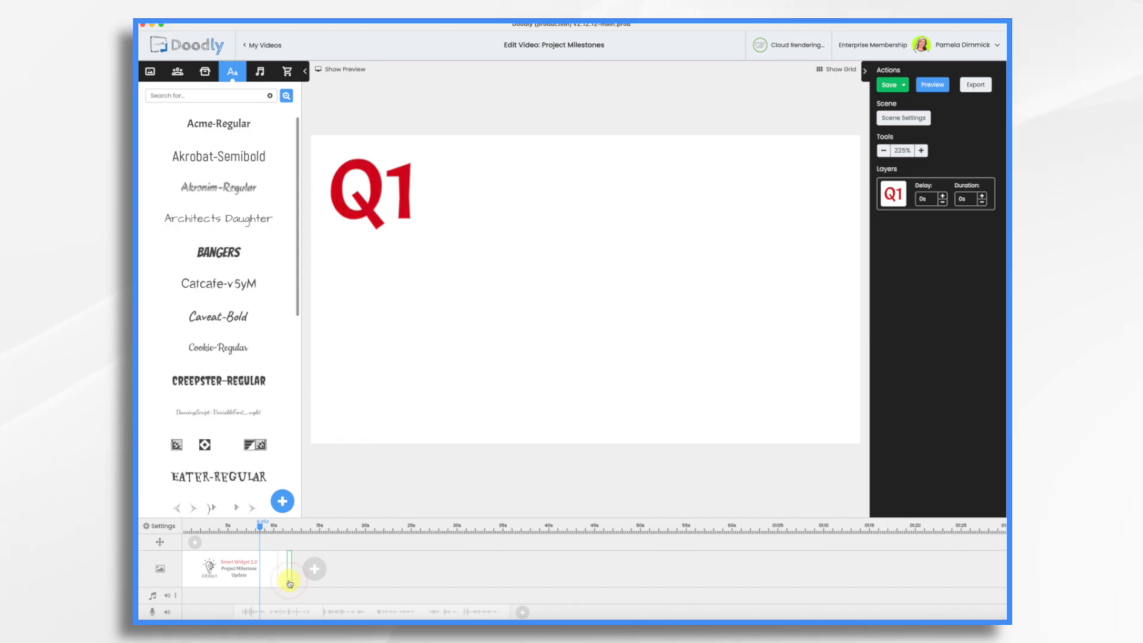
{"action": "right_click", "coordinate": [290, 583]}
{"action": "left_click", "coordinate": [317, 513]}
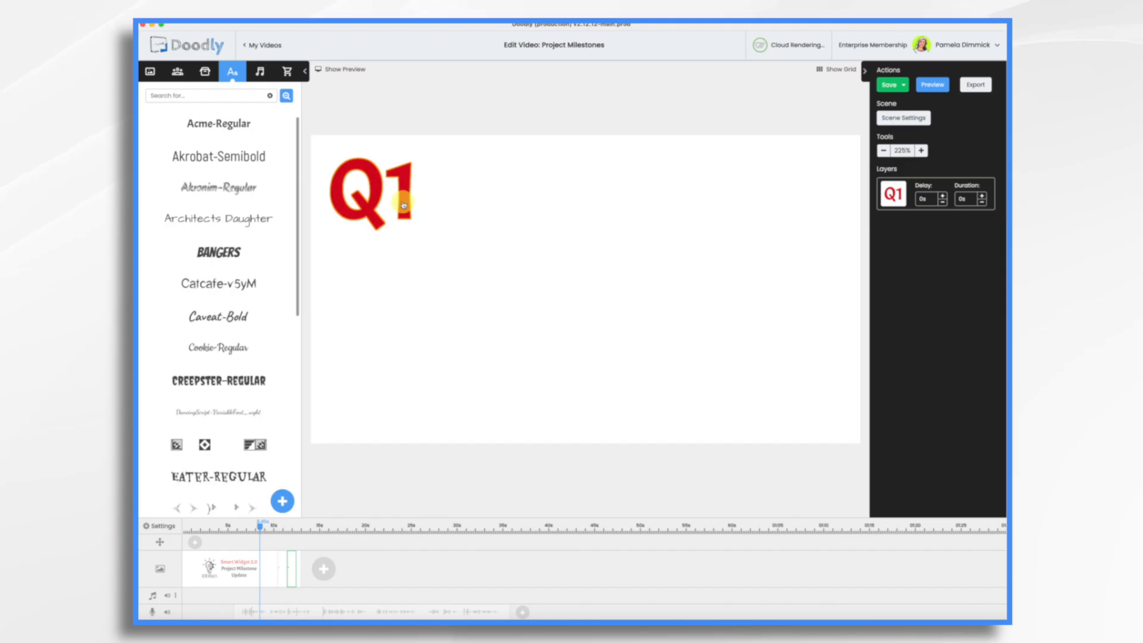
{"action": "double_click", "coordinate": [371, 204]}
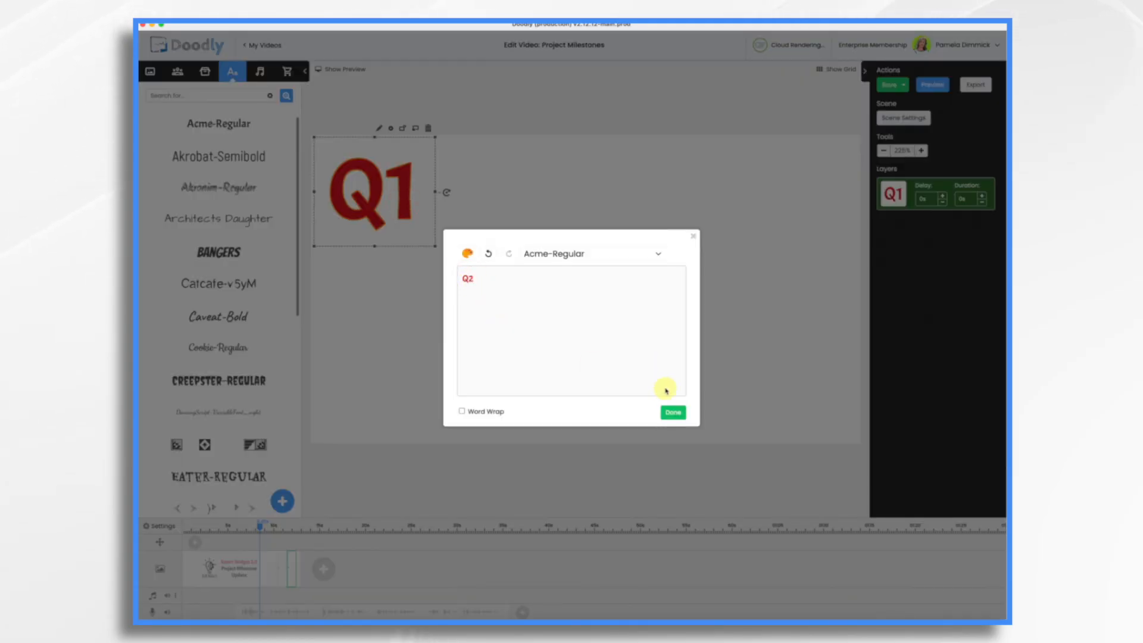
{"action": "left_click", "coordinate": [672, 412]}
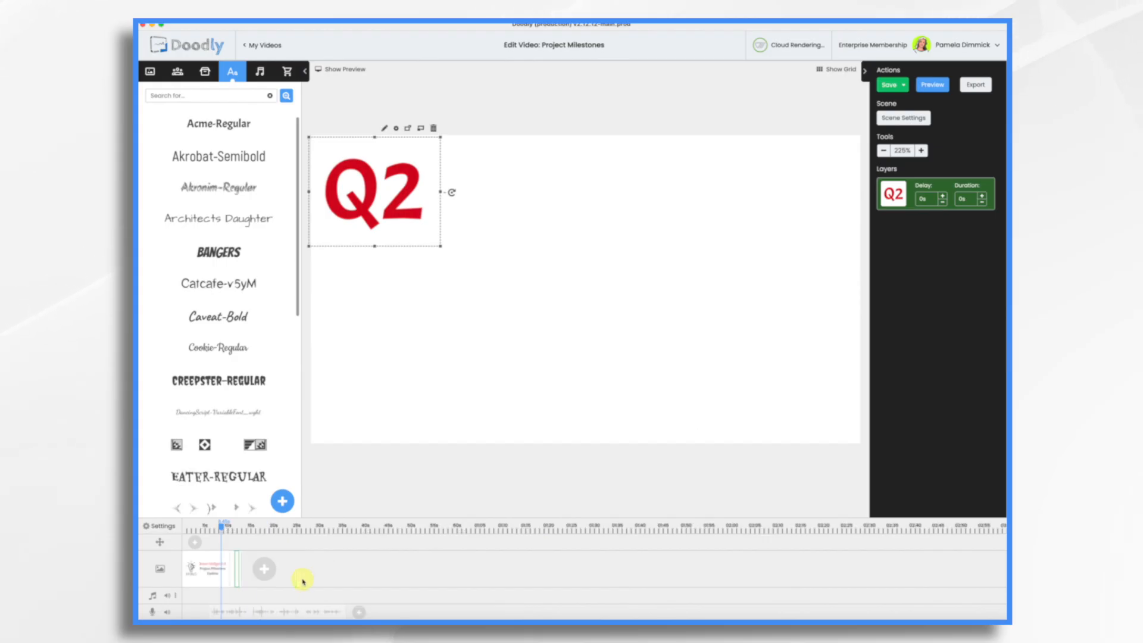
- Change the text in the last duplicated scene to "Q3"
{"action": "scroll", "coordinate": [302, 582], "scroll_direction": "up", "scroll_amount": 5}
{"action": "left_click", "coordinate": [650, 574]}
{"action": "double_click", "coordinate": [366, 193]}
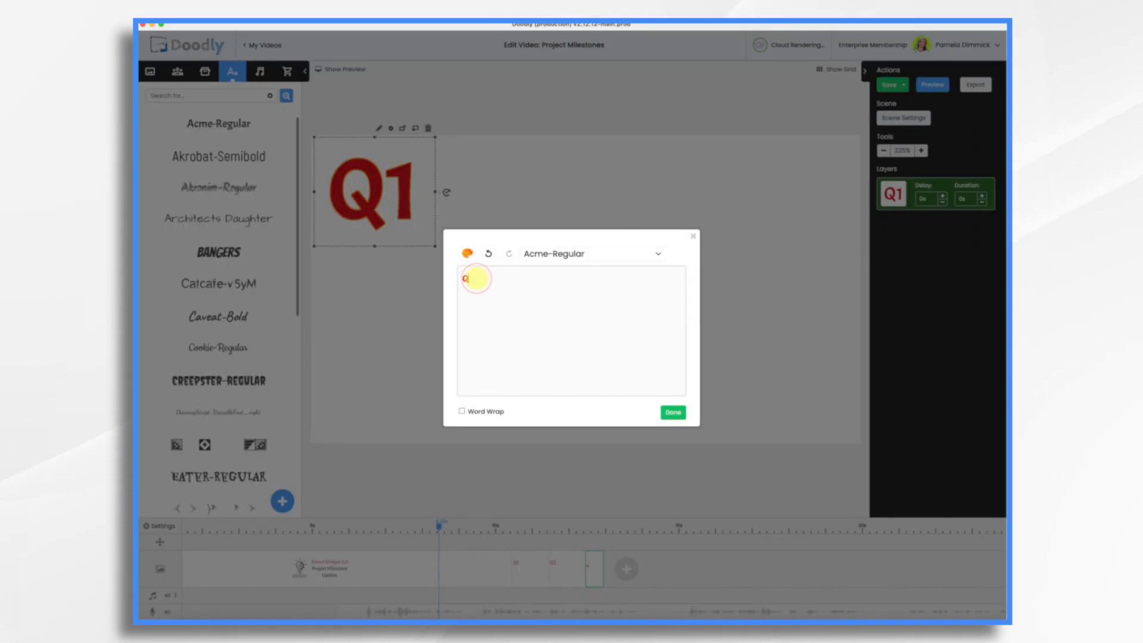
{"action": "left_click", "coordinate": [674, 415]}
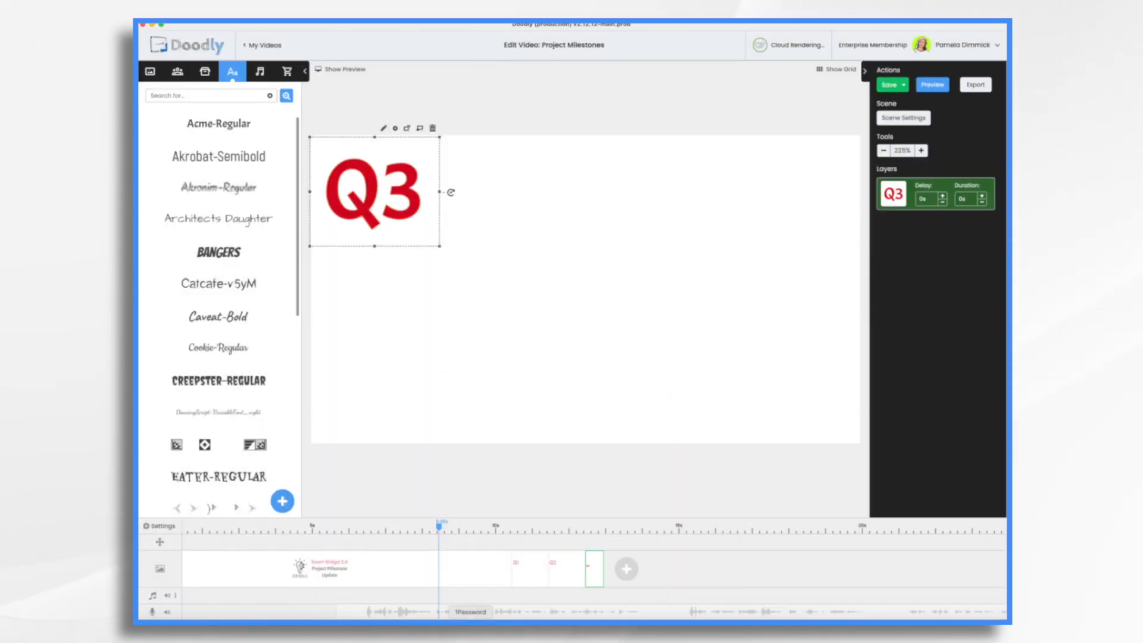
- Review the Q1 and Q2 scenes and their positions along the timeline
{"action": "left_click", "coordinate": [527, 565]}
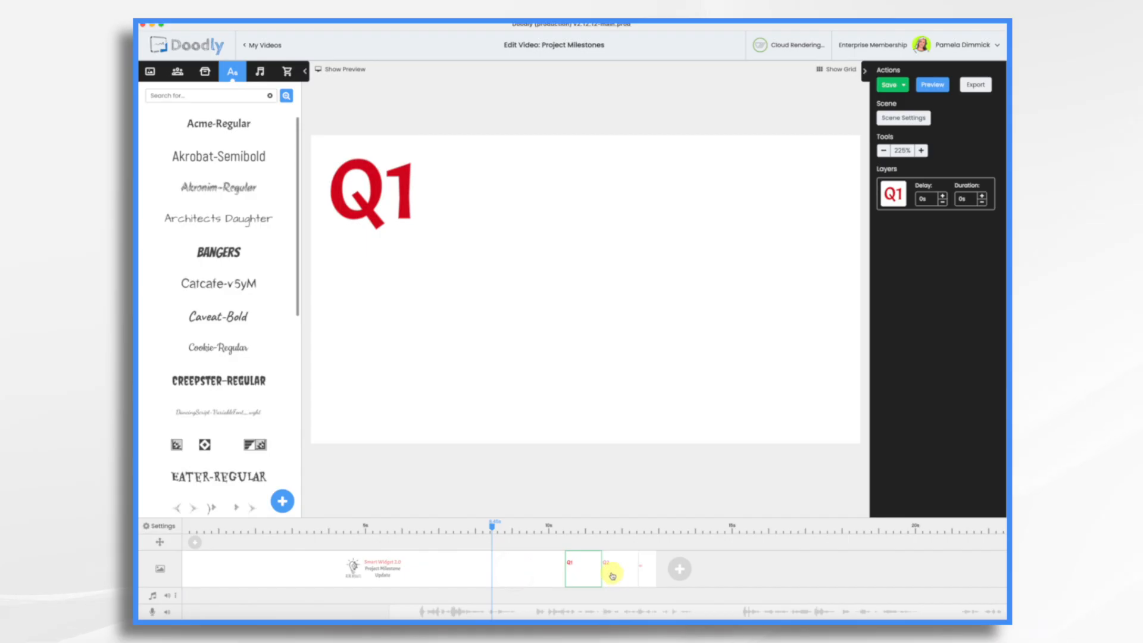
{"action": "left_click", "coordinate": [611, 572]}
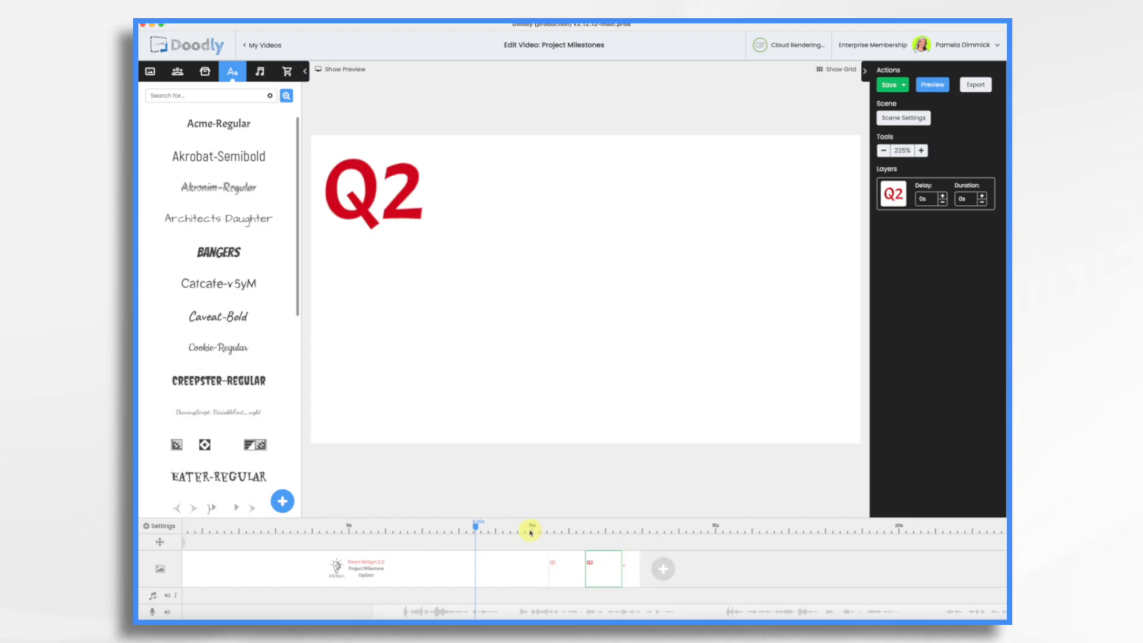
{"action": "scroll", "coordinate": [509, 530], "scroll_direction": "up", "scroll_amount": 3}
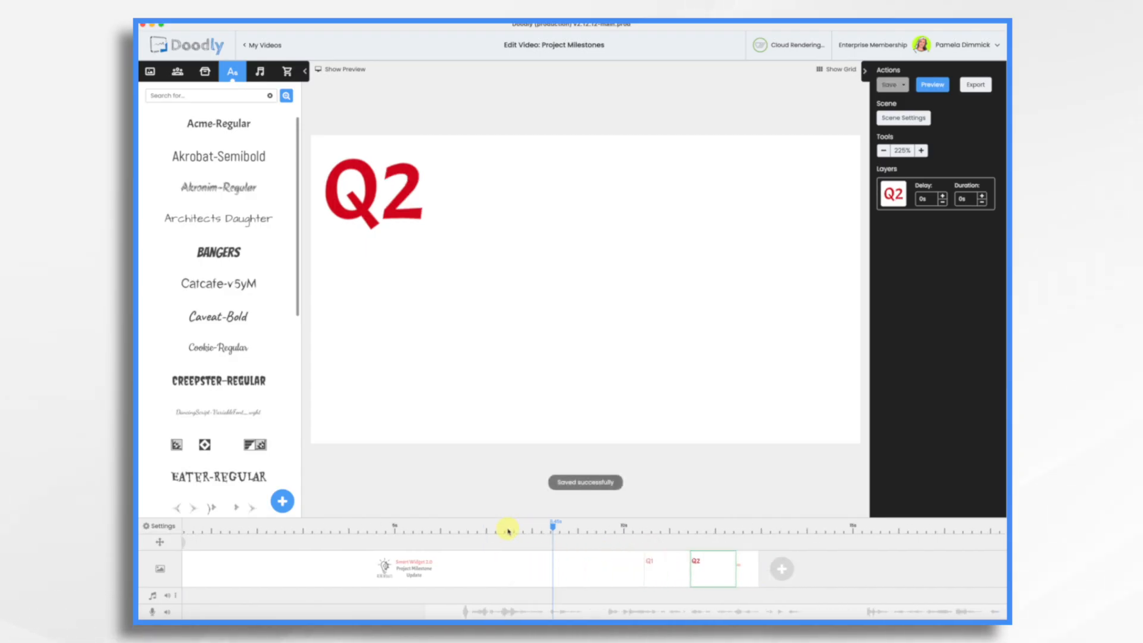
{"action": "scroll", "coordinate": [507, 530], "scroll_direction": "down", "scroll_amount": 5}
{"action": "scroll", "coordinate": [508, 530], "scroll_direction": "up", "scroll_amount": 3}
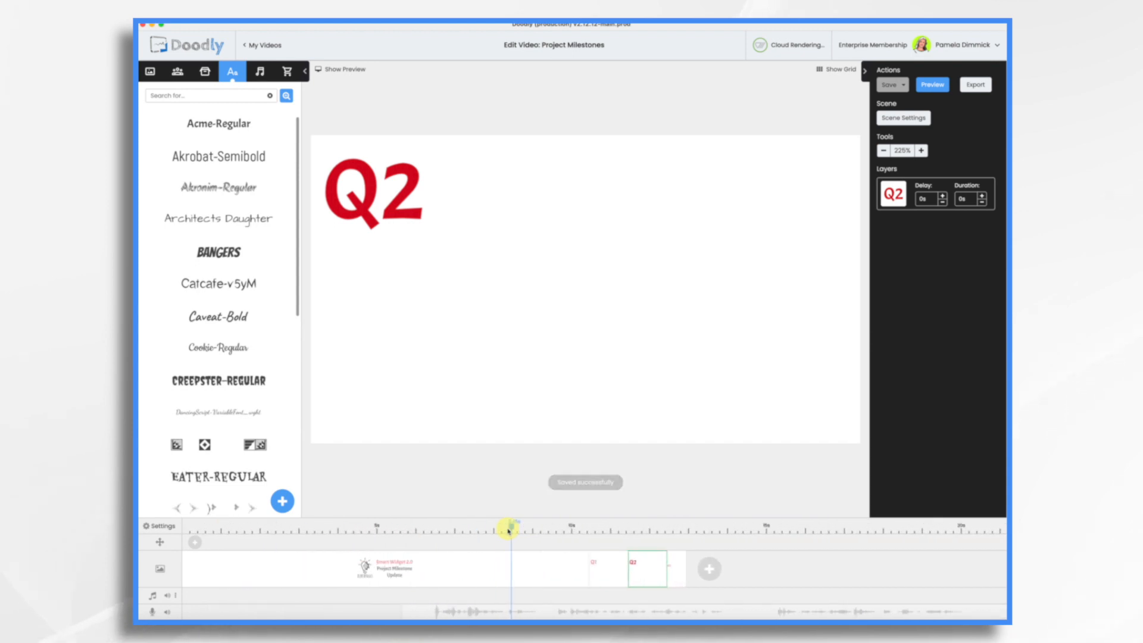
{"action": "scroll", "coordinate": [508, 530], "scroll_direction": "down", "scroll_amount": 3}
{"action": "scroll", "coordinate": [507, 530], "scroll_direction": "up", "scroll_amount": 4}
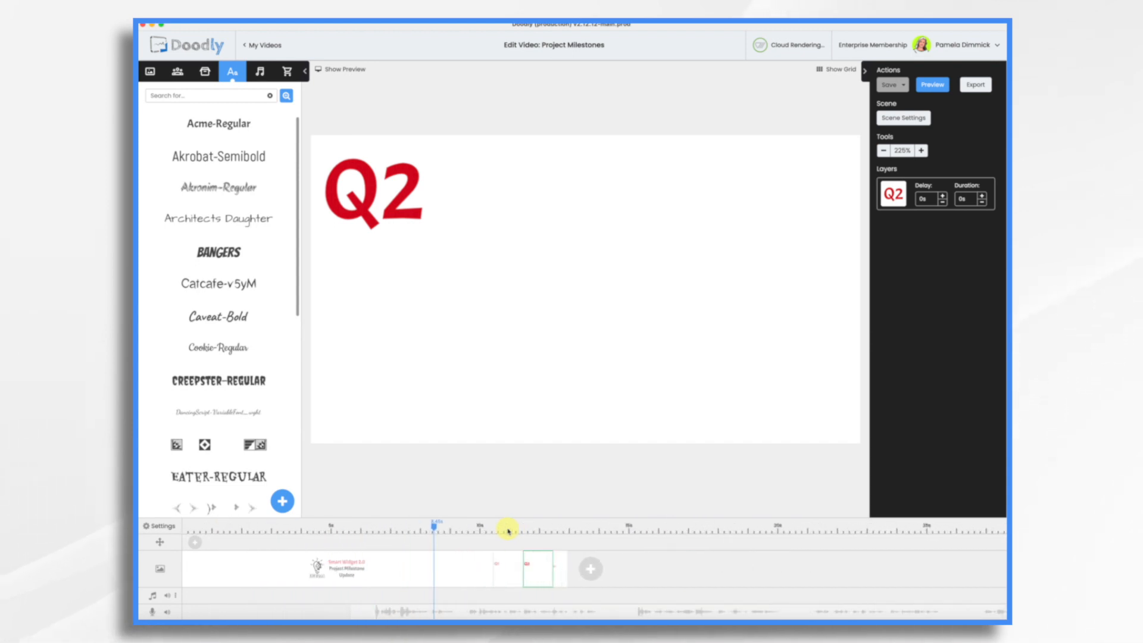
- Search the props for "gear" and place the two-gear image beside the "Q1" text in the Q1 scene
{"action": "left_click", "coordinate": [508, 566]}
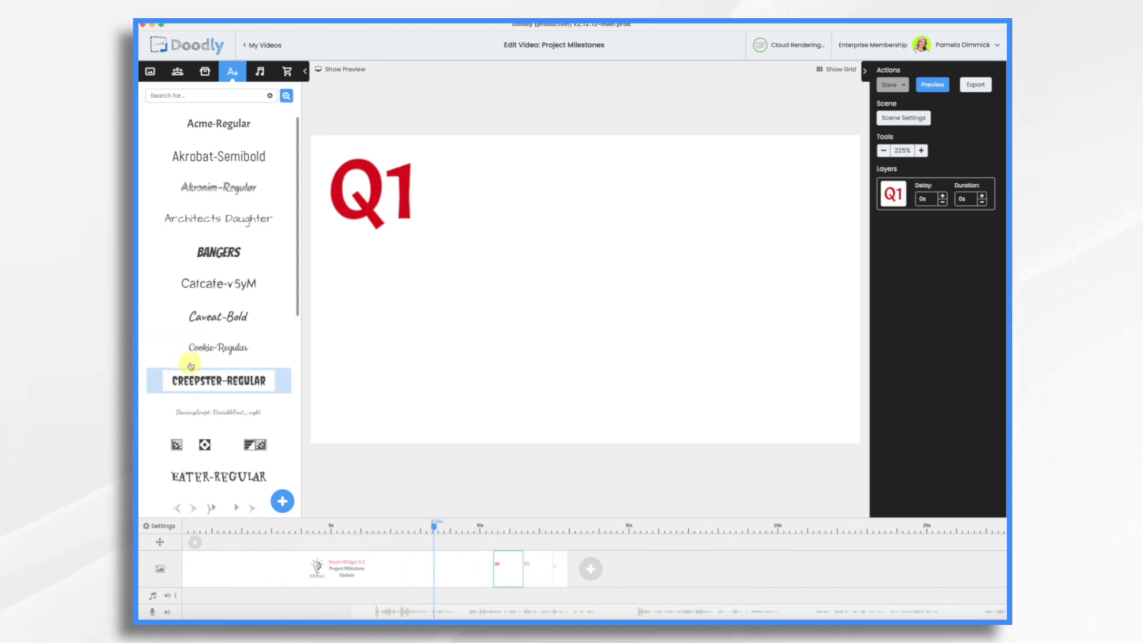
{"action": "left_click", "coordinate": [205, 74]}
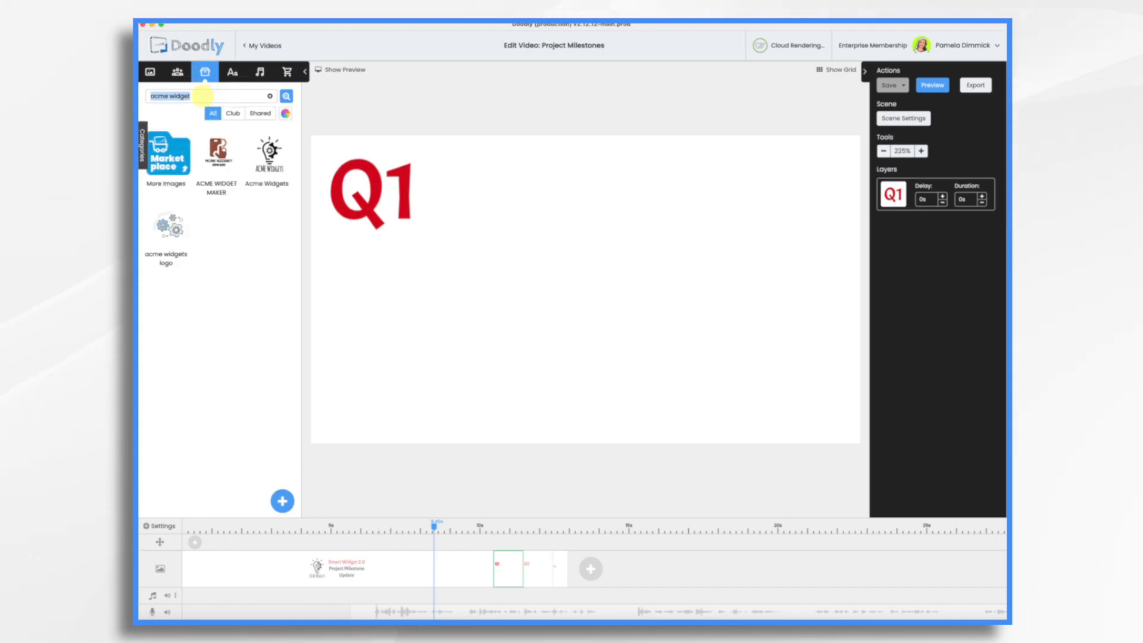
{"action": "type", "text": "gear"}
{"action": "key", "text": "Return"}
{"action": "left_click_drag", "start_coordinate": [168, 214], "coordinate": [473, 269]}
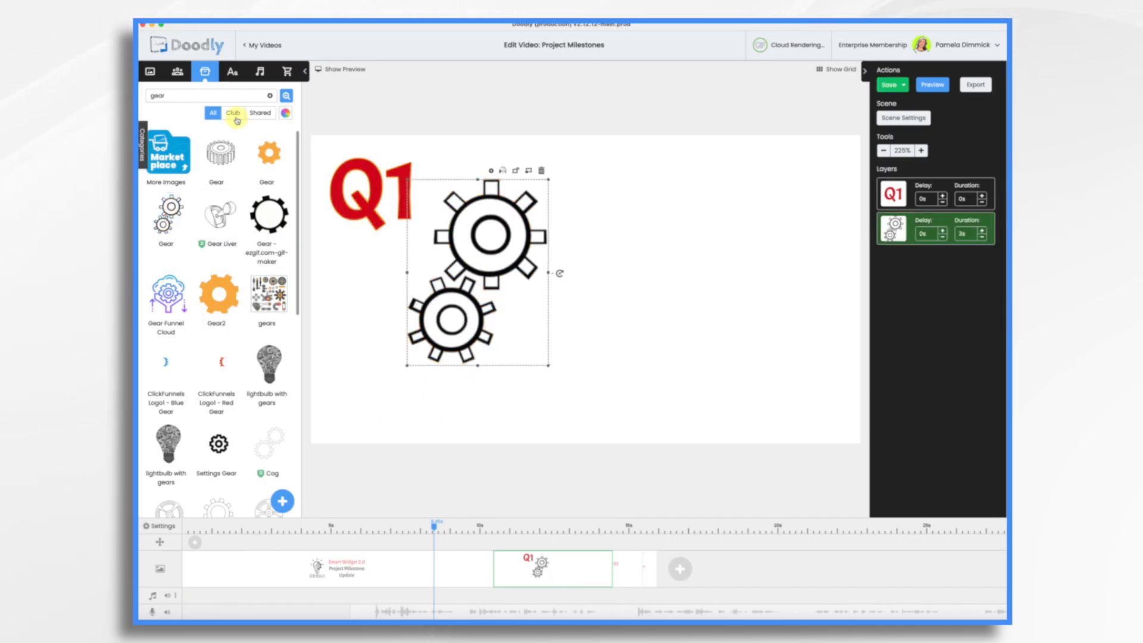
- Add word-wrapped Acme-Regular text reading "Smart Widget 2.0 Prototype Complete" beside the gears
{"action": "left_click", "coordinate": [232, 68]}
{"action": "left_click_drag", "start_coordinate": [235, 128], "coordinate": [634, 276]}
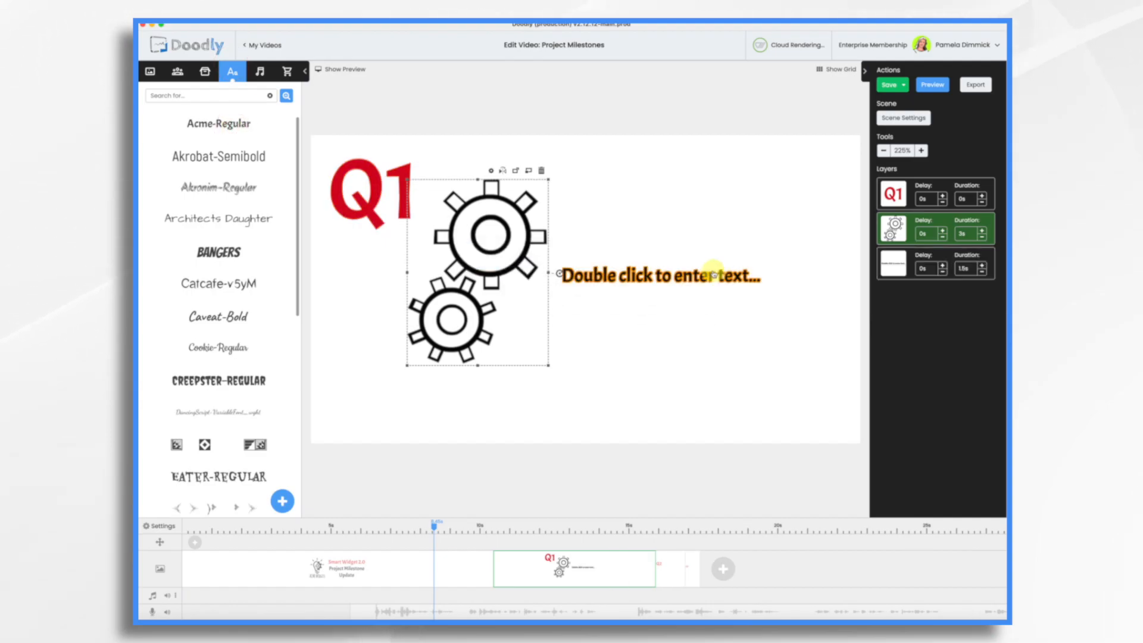
{"action": "double_click", "coordinate": [633, 275]}
{"action": "type", "text": "Smart Widget 2.0"}
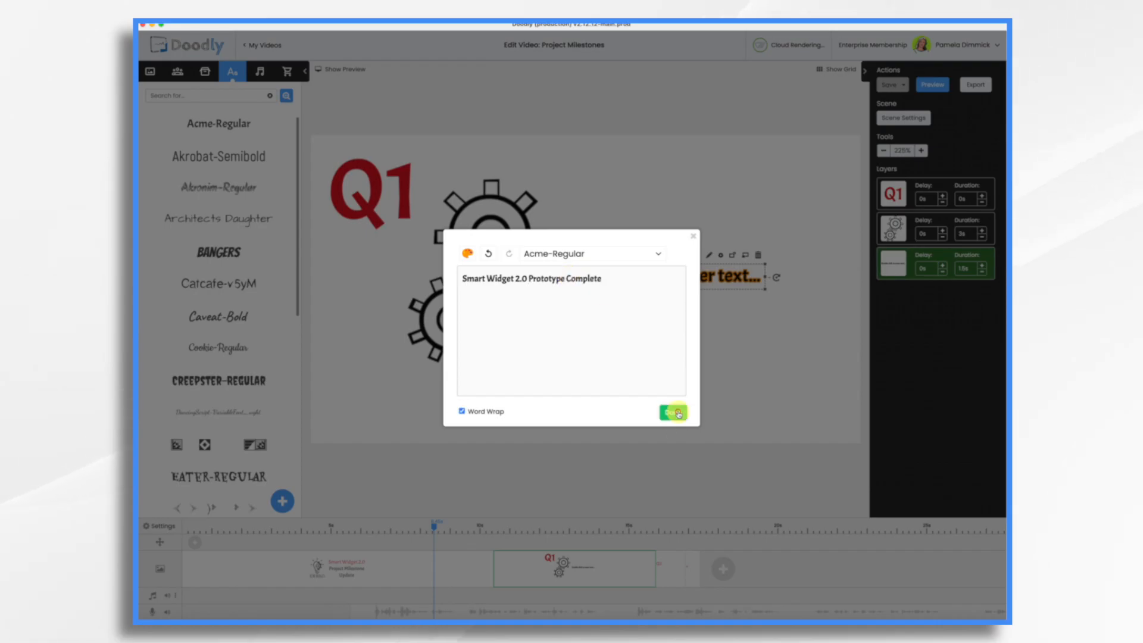
{"action": "type", "text": " Prototype Complete"}
{"action": "left_click", "coordinate": [678, 413]}
- Resize and reposition the milestone text as a large, centre-aligned three-line block beside the gears
{"action": "left_click_drag", "start_coordinate": [713, 275], "coordinate": [748, 275]}
{"action": "left_click", "coordinate": [635, 231]}
{"action": "left_click_drag", "start_coordinate": [614, 240], "coordinate": [488, 173]}
{"action": "left_click_drag", "start_coordinate": [606, 241], "coordinate": [678, 276]}
{"action": "left_click_drag", "start_coordinate": [817, 349], "coordinate": [824, 353]}
- Search the characters for "celebrat" and add celebrating figures along the bottom of the Q1 scene
{"action": "left_click", "coordinate": [177, 71]}
{"action": "left_click", "coordinate": [195, 95]}
{"action": "type", "text": "cel"}
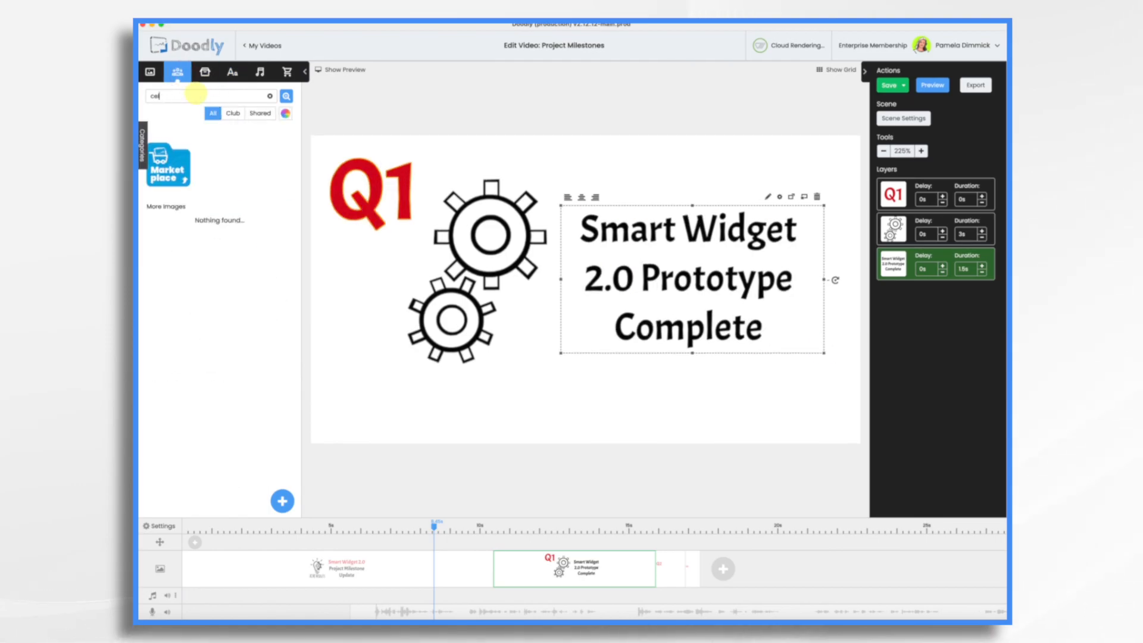
{"action": "type", "text": "ebrate"}
{"action": "key", "text": "BackSpace"}
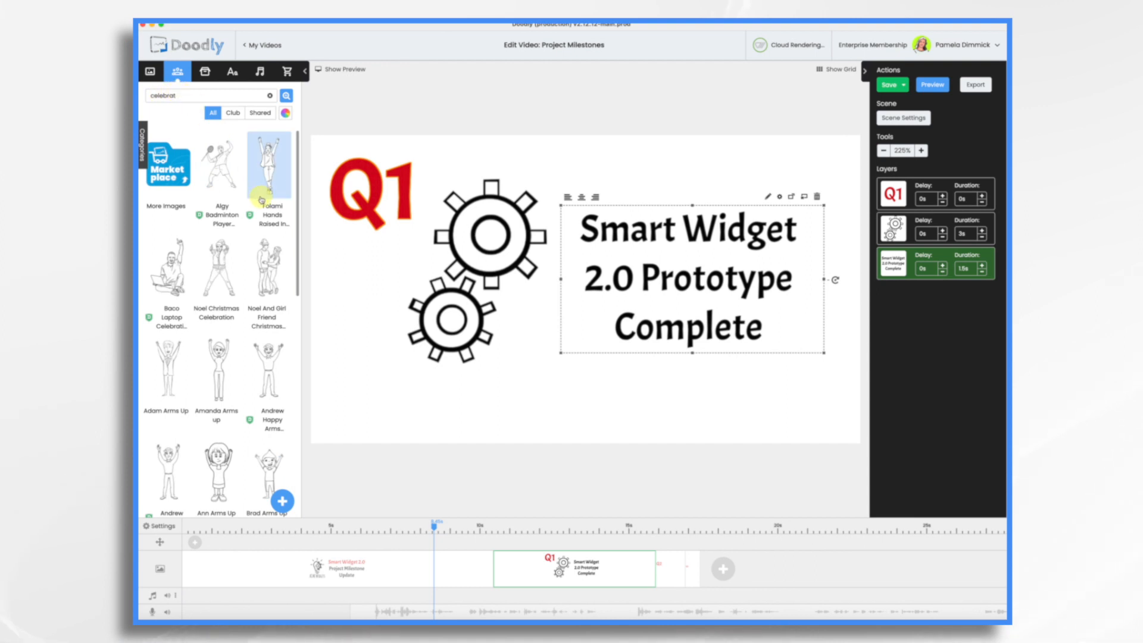
{"action": "left_click_drag", "start_coordinate": [272, 167], "coordinate": [544, 384]}
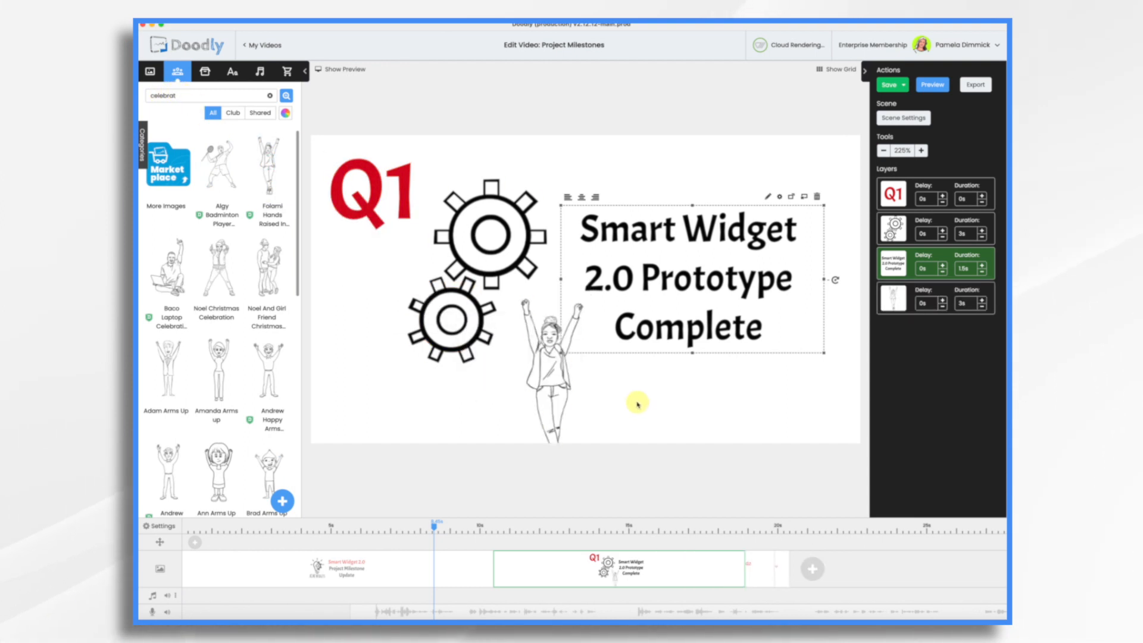
{"action": "left_click", "coordinate": [533, 379]}
{"action": "left_click_drag", "start_coordinate": [533, 379], "coordinate": [346, 344]}
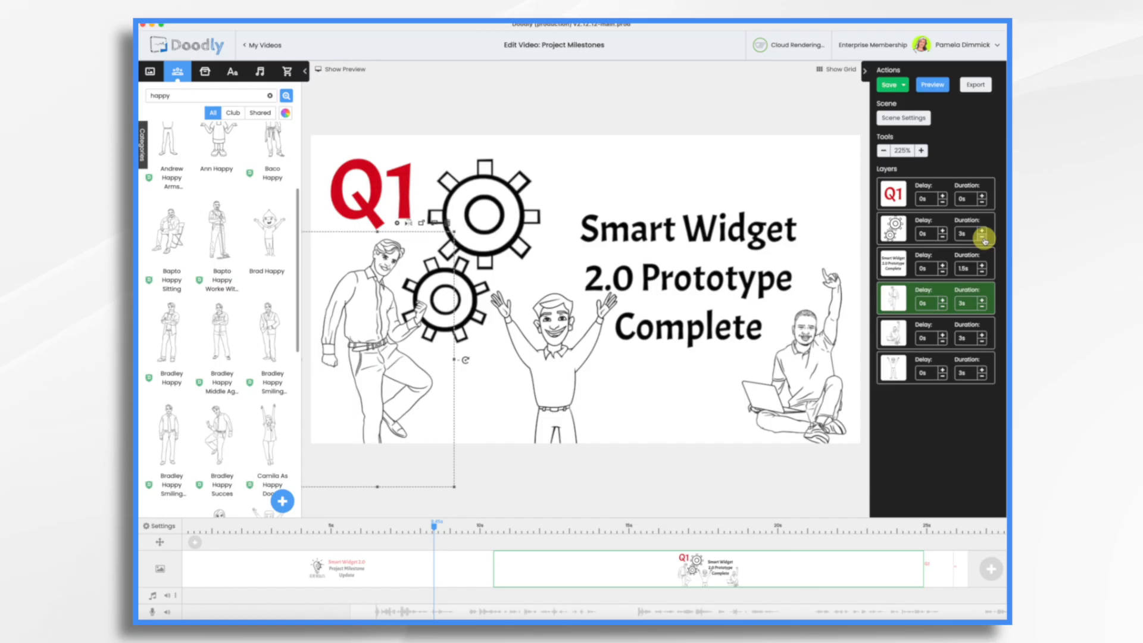
- Set the durations of the gear layer and the three character layers to 2 s and preview the Q1 scene
{"action": "left_click", "coordinate": [982, 238]}
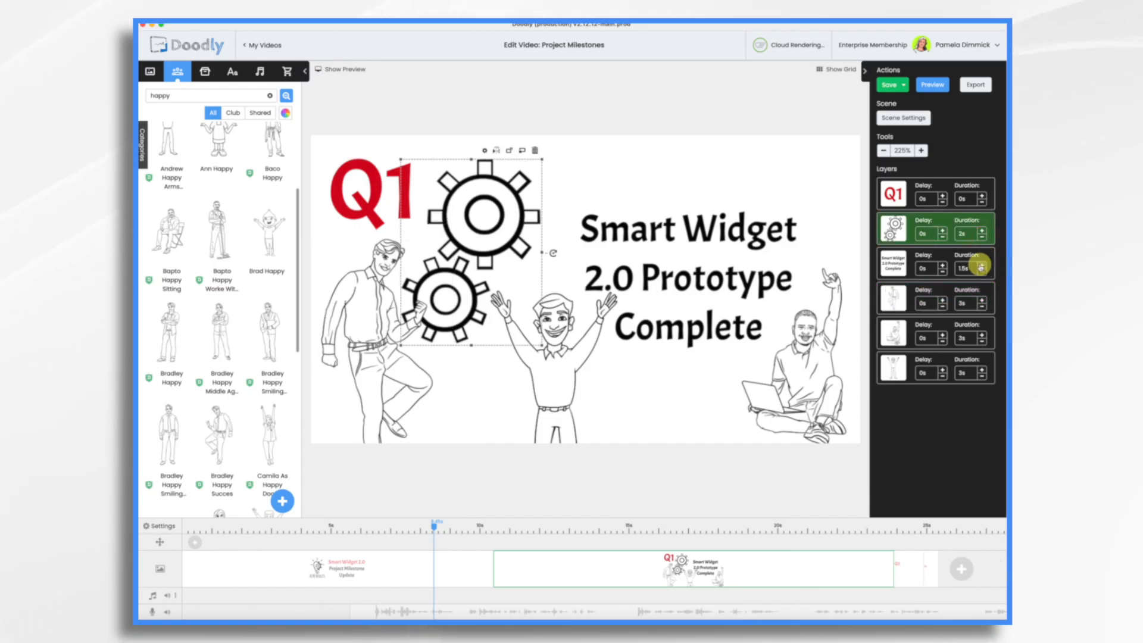
{"action": "left_click", "coordinate": [983, 307]}
{"action": "left_click", "coordinate": [982, 341]}
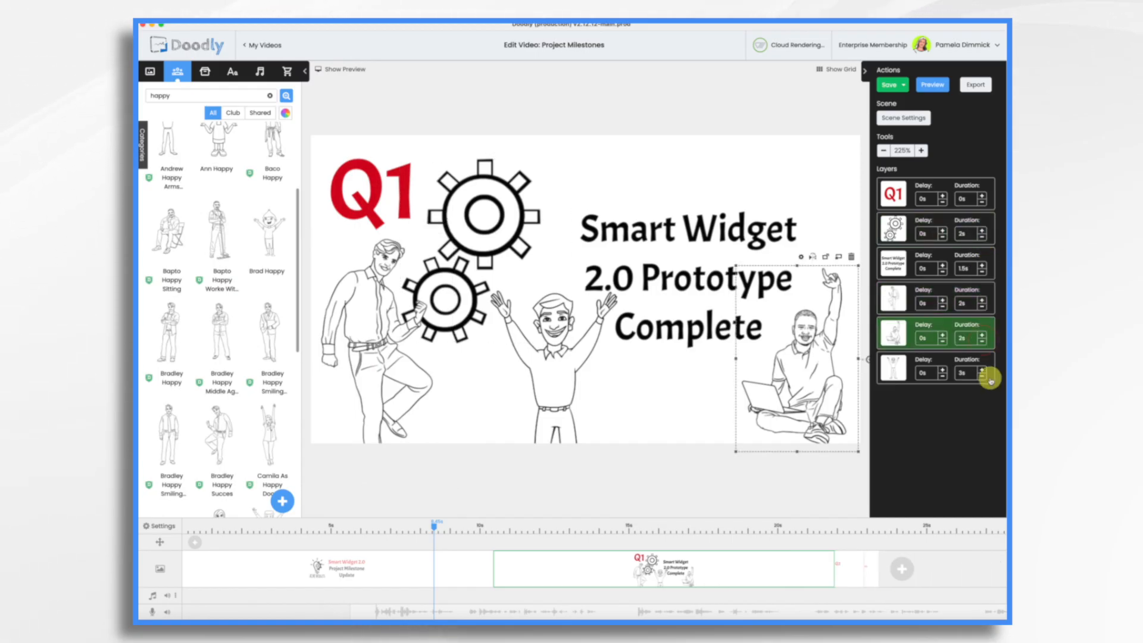
{"action": "left_click", "coordinate": [982, 377]}
{"action": "left_click", "coordinate": [392, 572]}
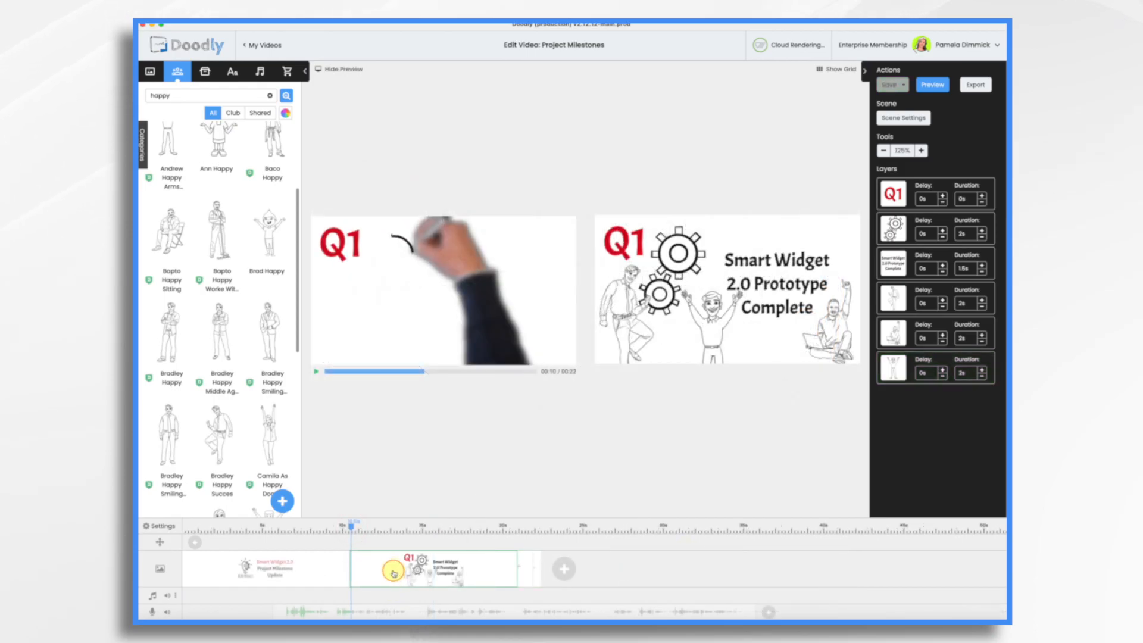
{"action": "left_click", "coordinate": [344, 70]}
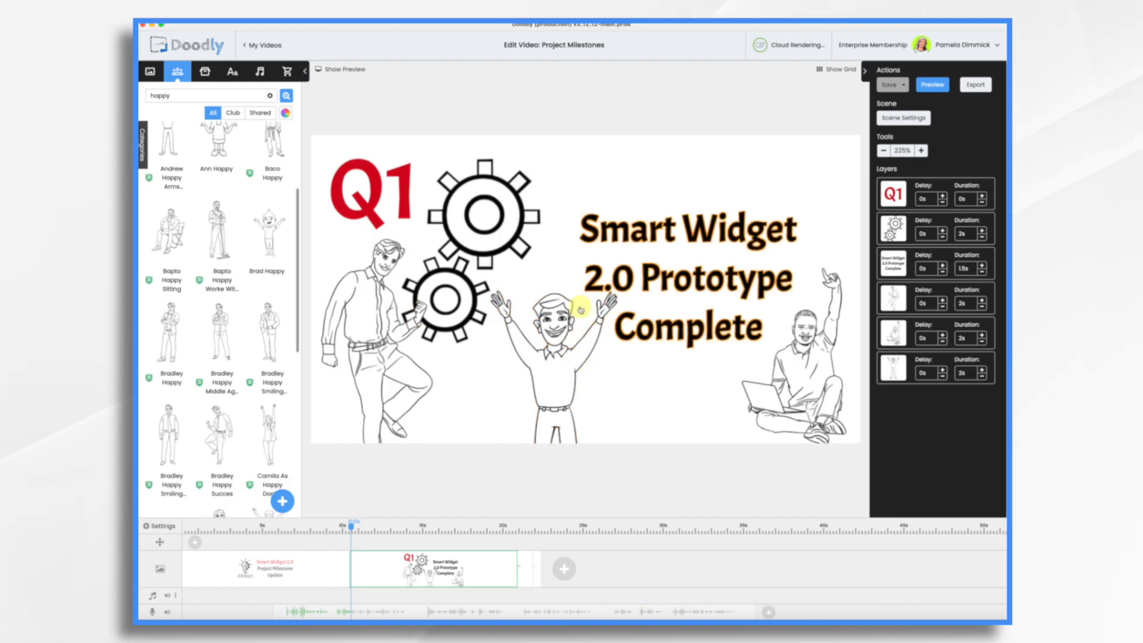
- Move the seated laptop character's layer directly after the "Q1" layer and set its duration to 0 s
{"action": "left_click", "coordinate": [822, 396]}
{"action": "left_click_drag", "start_coordinate": [895, 336], "coordinate": [900, 230]}
{"action": "left_click", "coordinate": [981, 236]}
{"action": "left_click", "coordinate": [981, 236]}
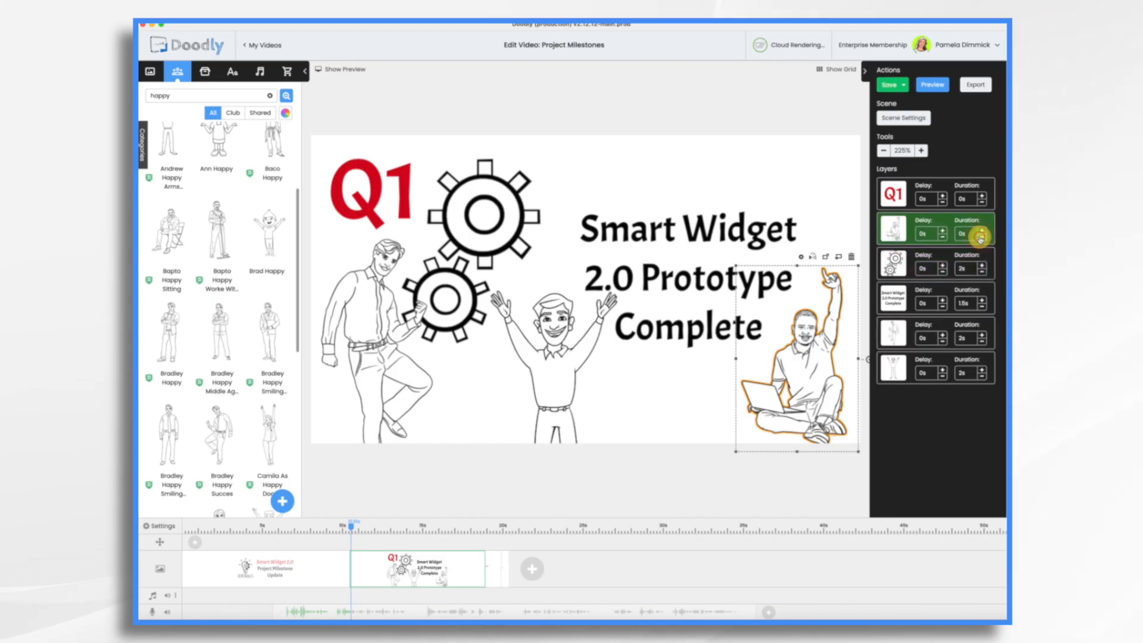
- Move the arms-raised character's layer directly after the laptop character and set its duration to 0 s
{"action": "left_click_drag", "start_coordinate": [898, 376], "coordinate": [895, 266]}
{"action": "left_click", "coordinate": [981, 273]}
{"action": "left_click", "coordinate": [981, 272]}
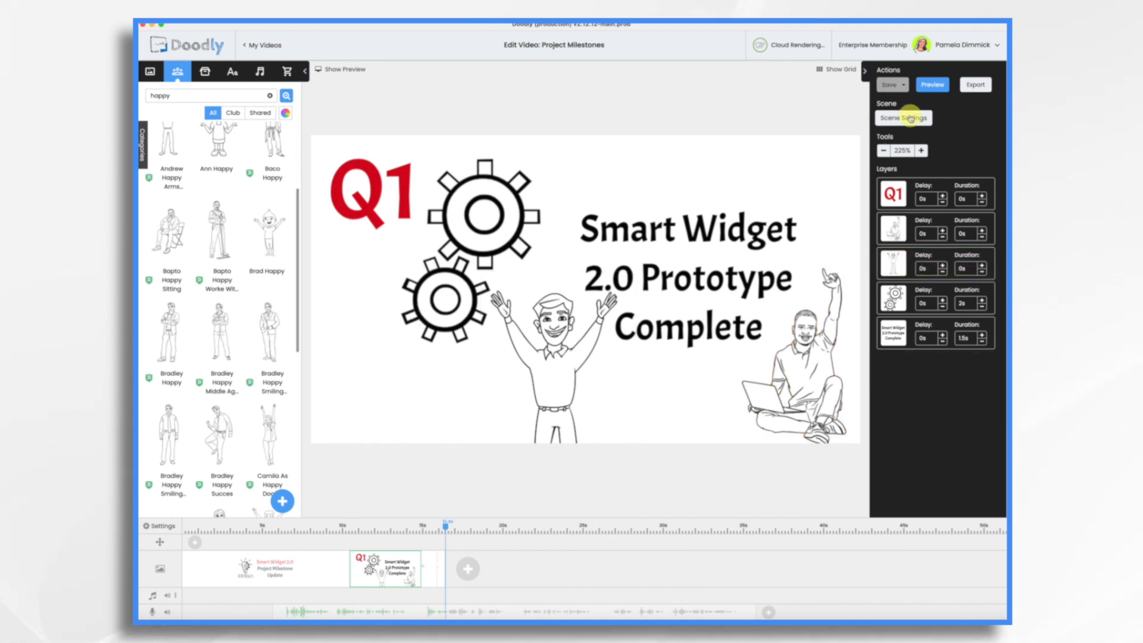
- Increase the extra time in the Q1 scene's settings and apply the change
{"action": "left_click", "coordinate": [909, 119]}
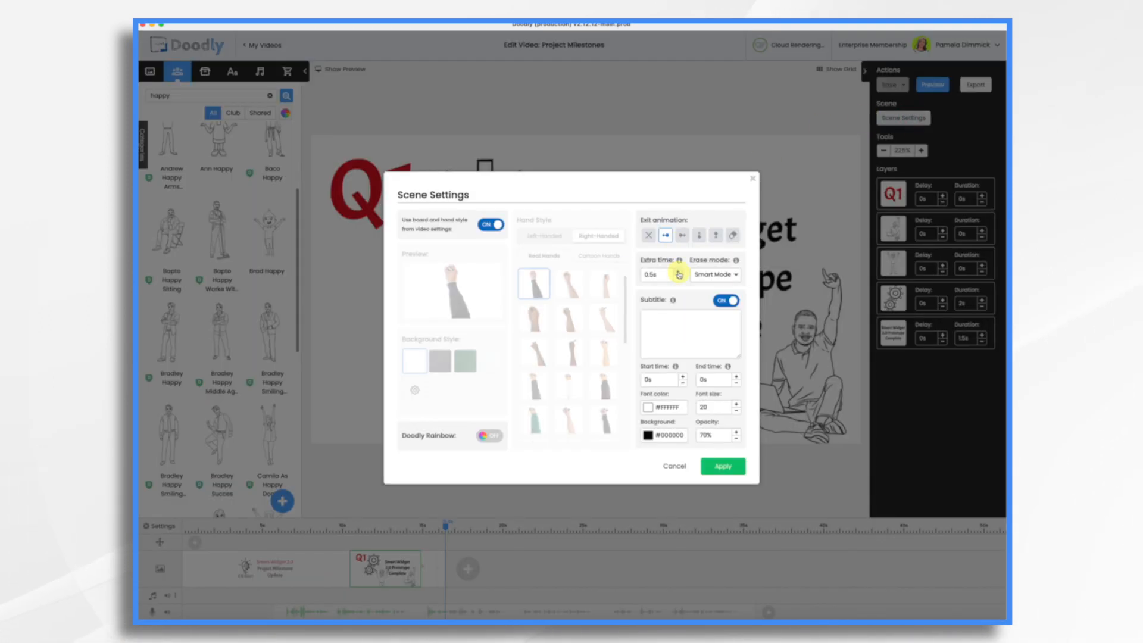
{"action": "left_click", "coordinate": [726, 468]}
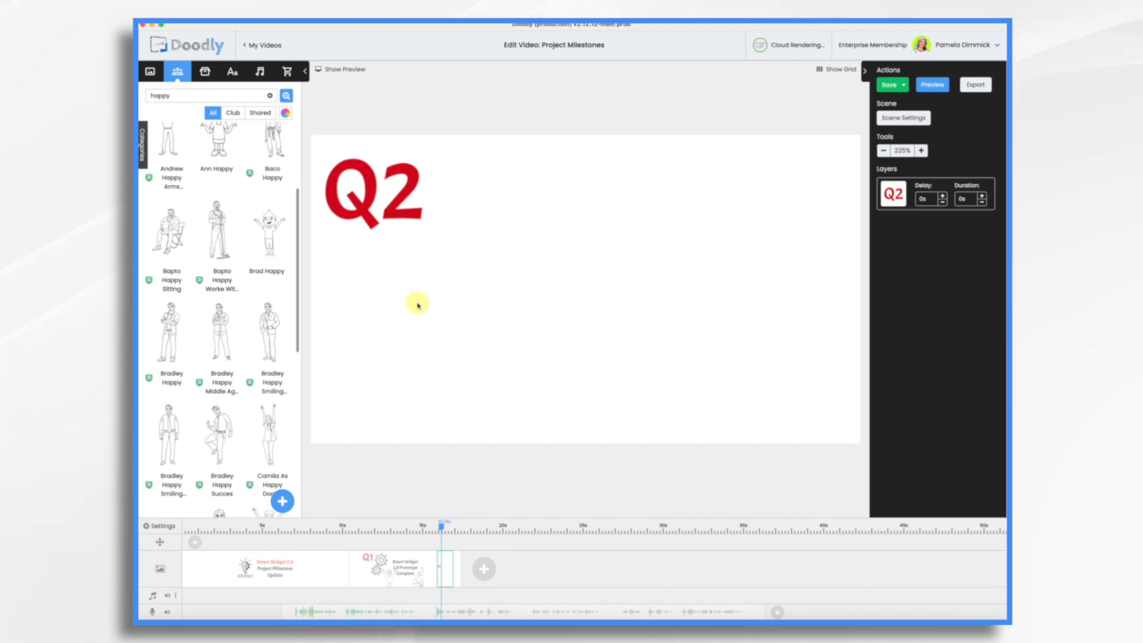
- Add a "Testing Complete" heading, a testing monitor illustration and a gear to the Q2 scene, and set the monitor's reveal mode to Fade
{"action": "left_click", "coordinate": [231, 73]}
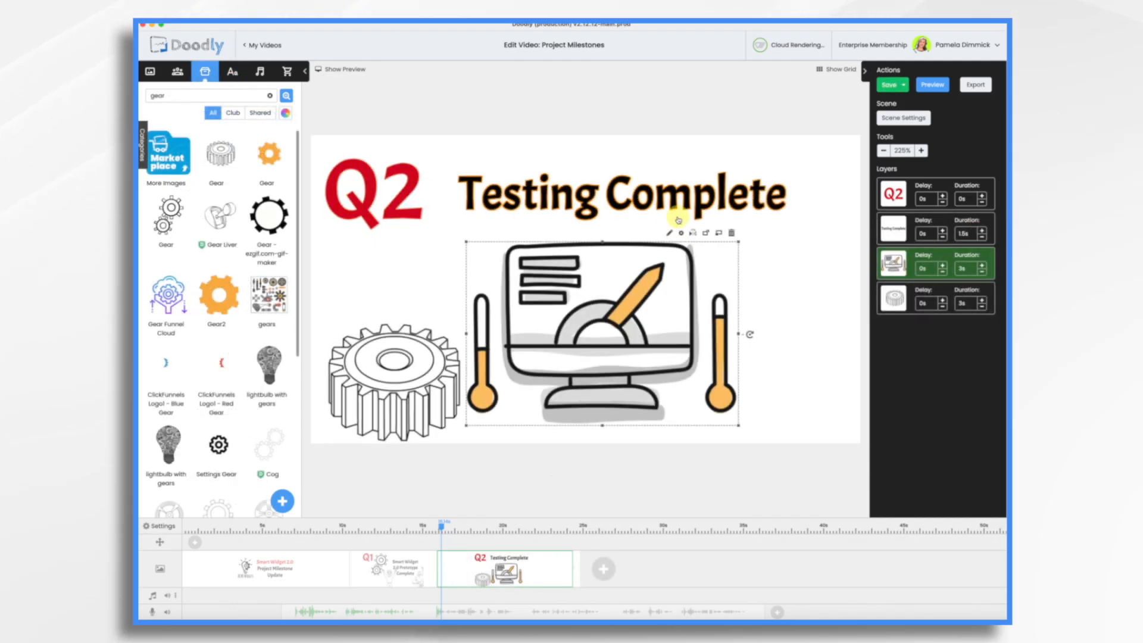
{"action": "left_click", "coordinate": [669, 232]}
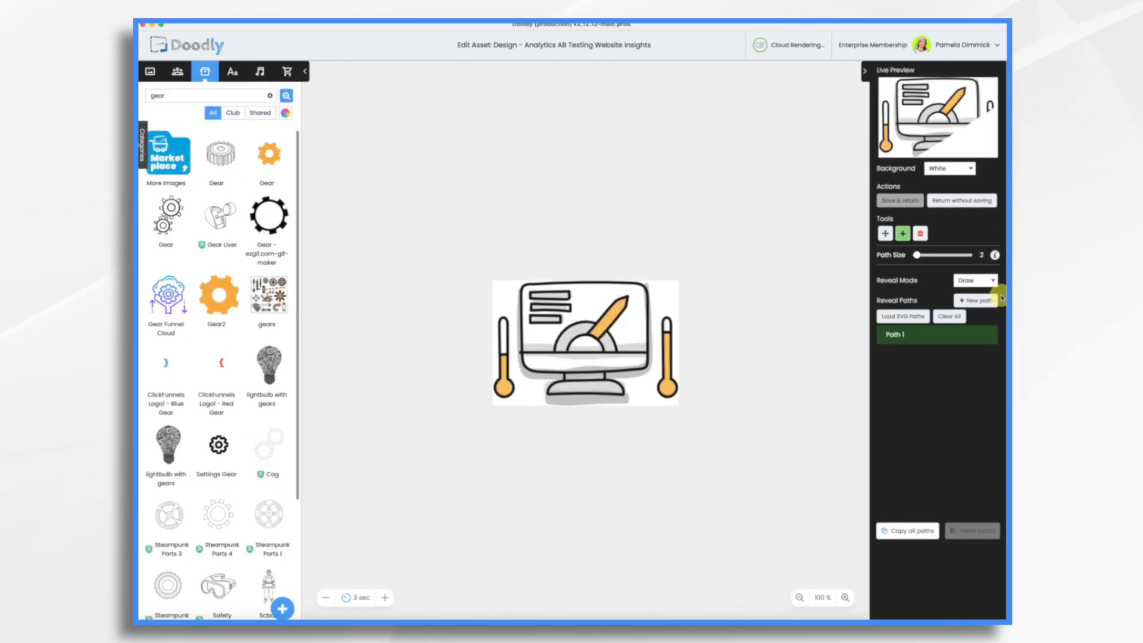
{"action": "left_click", "coordinate": [989, 281]}
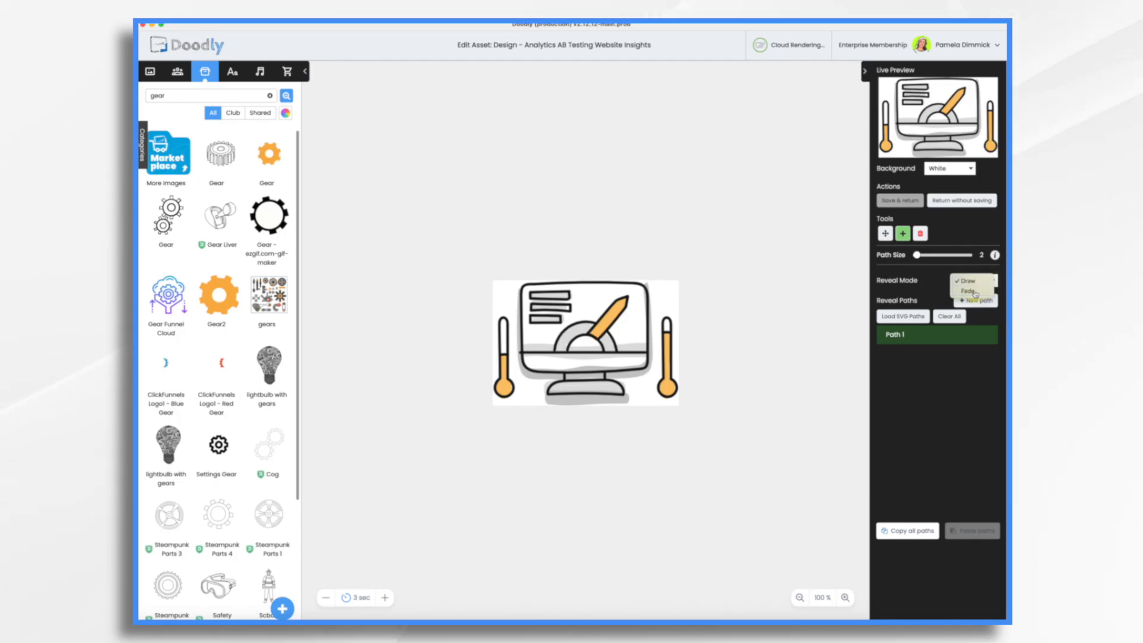
{"action": "left_click", "coordinate": [970, 291]}
{"action": "left_click", "coordinate": [904, 200]}
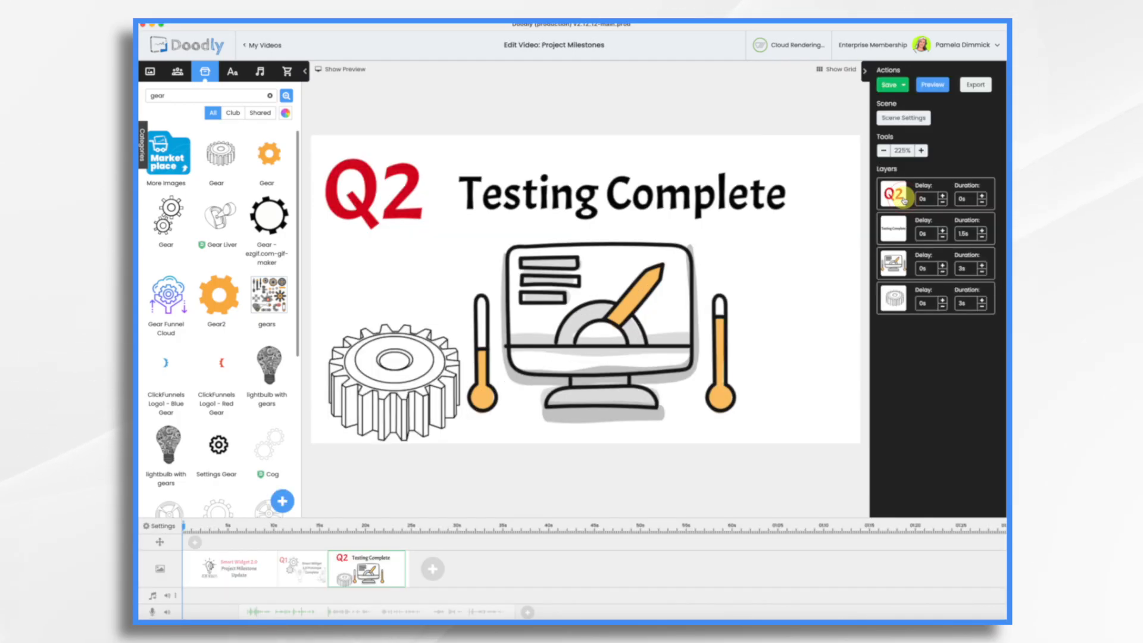
- Set the monitor layer's duration to 0.5 s and the "Testing Complete" layer's duration to 2 s
{"action": "left_click", "coordinate": [902, 299]}
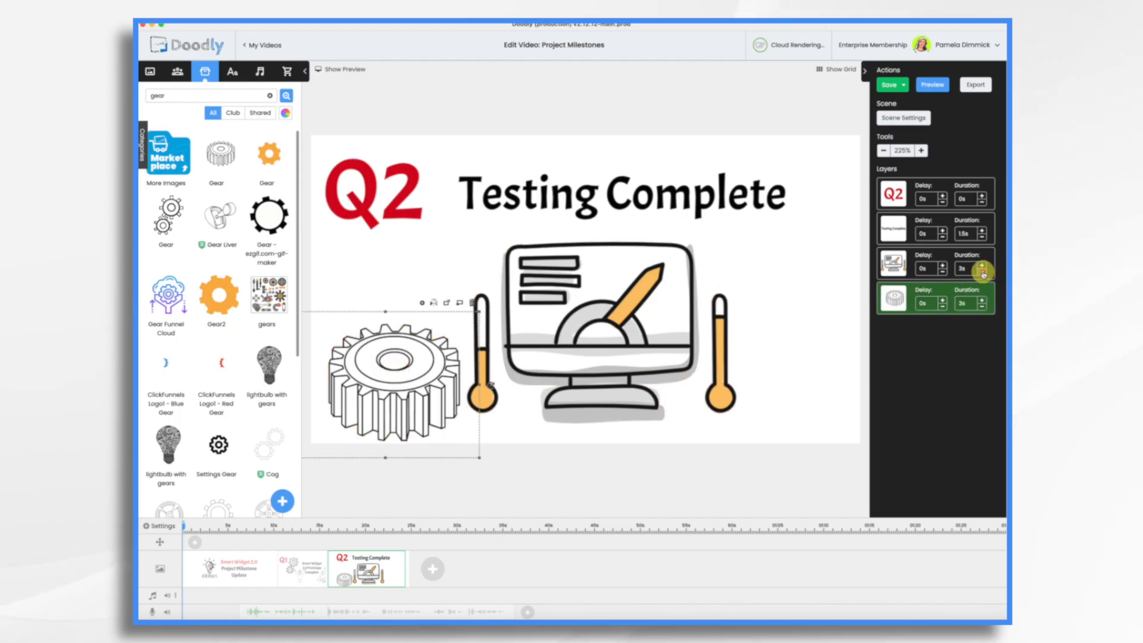
{"action": "left_click", "coordinate": [983, 273]}
{"action": "left_click", "coordinate": [983, 273]}
{"action": "left_click", "coordinate": [982, 273]}
{"action": "left_click", "coordinate": [982, 273]}
{"action": "left_click", "coordinate": [982, 273]}
{"action": "left_click", "coordinate": [981, 231]}
- Set the Q2 scene's extra time to 1 s and apply the scene settings
{"action": "left_click", "coordinate": [904, 117]}
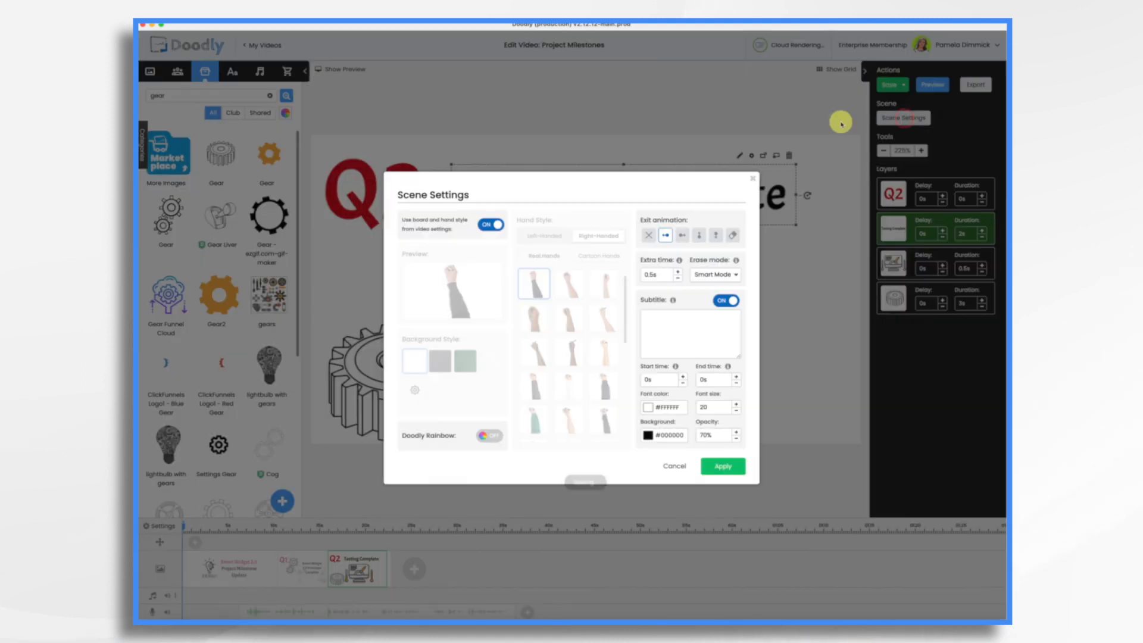
{"action": "left_click", "coordinate": [681, 272]}
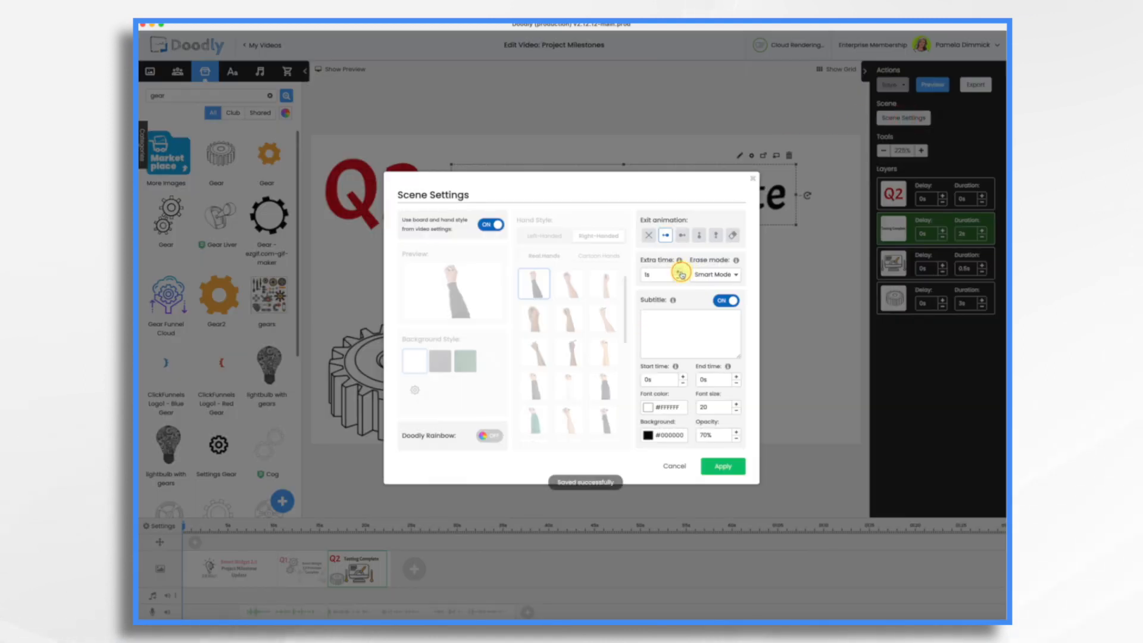
{"action": "left_click", "coordinate": [722, 467]}
- Preview the video from around the start of the Q2 scene, and close the preview
{"action": "left_click", "coordinate": [344, 70]}
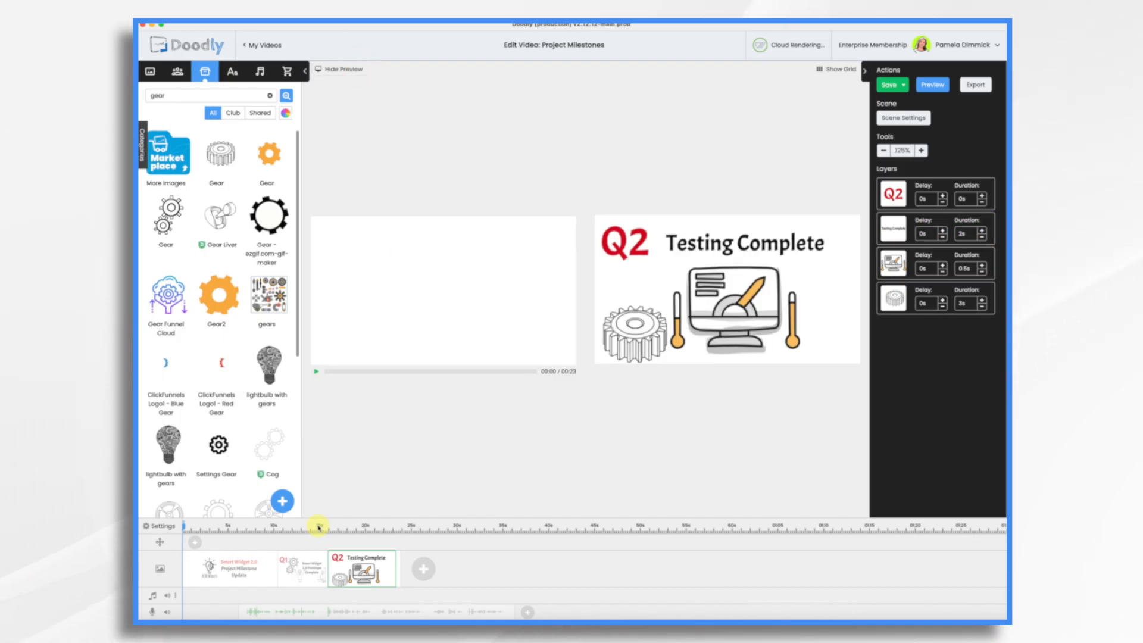
{"action": "left_click", "coordinate": [318, 526]}
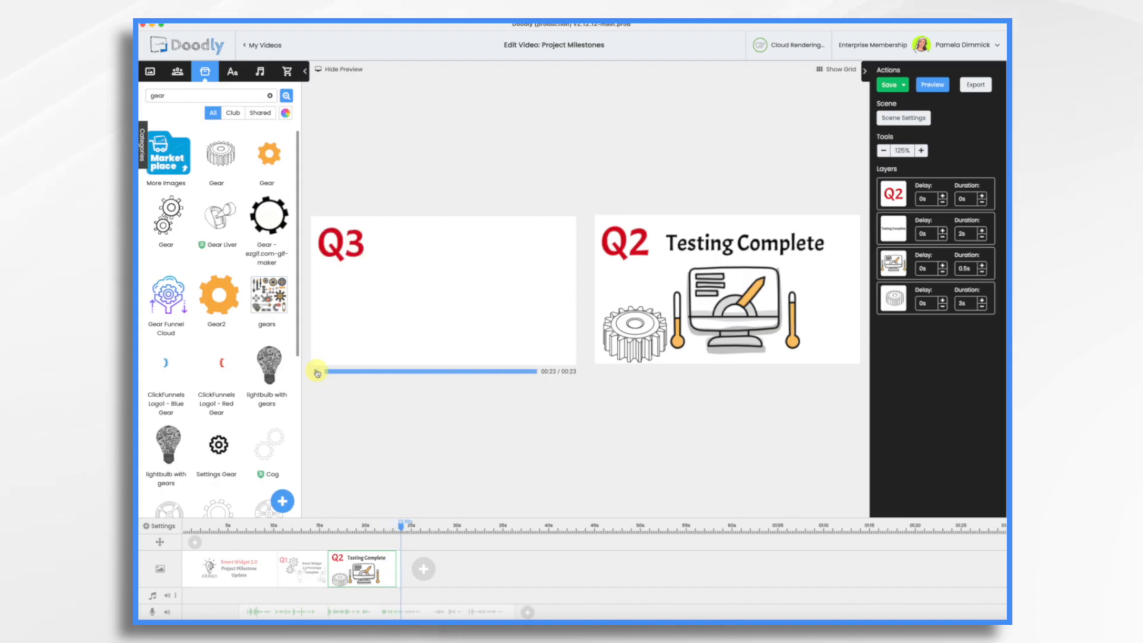
{"action": "left_click", "coordinate": [344, 70]}
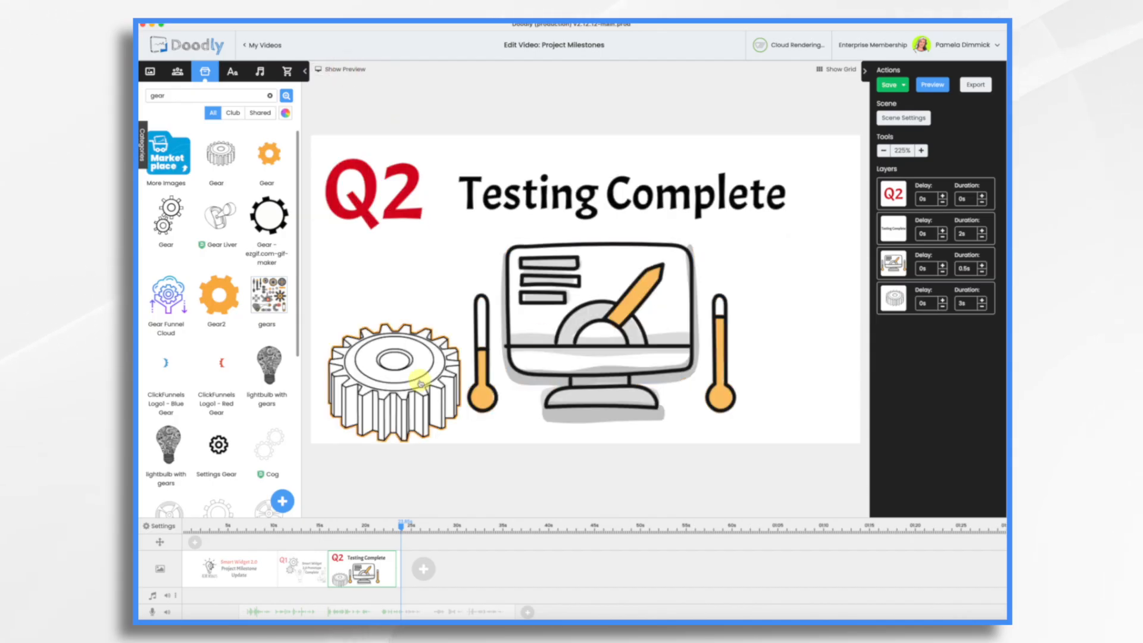
- Delete the gear illustration from the Q2 scene
{"action": "left_click", "coordinate": [405, 372]}
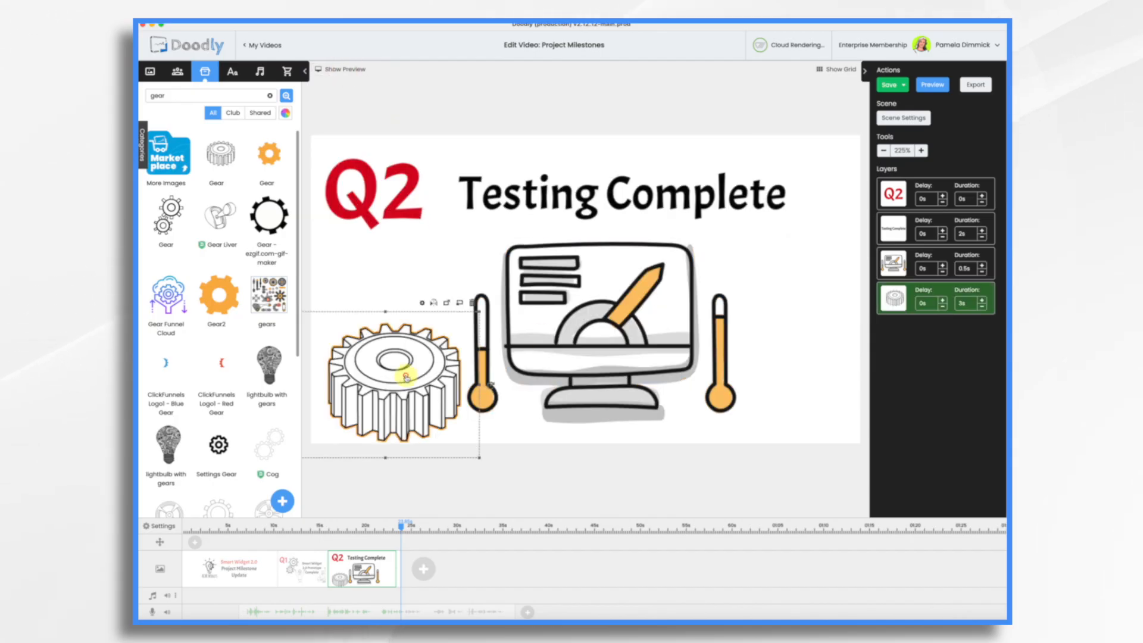
{"action": "left_click", "coordinate": [471, 302]}
{"action": "left_click", "coordinate": [656, 347]}
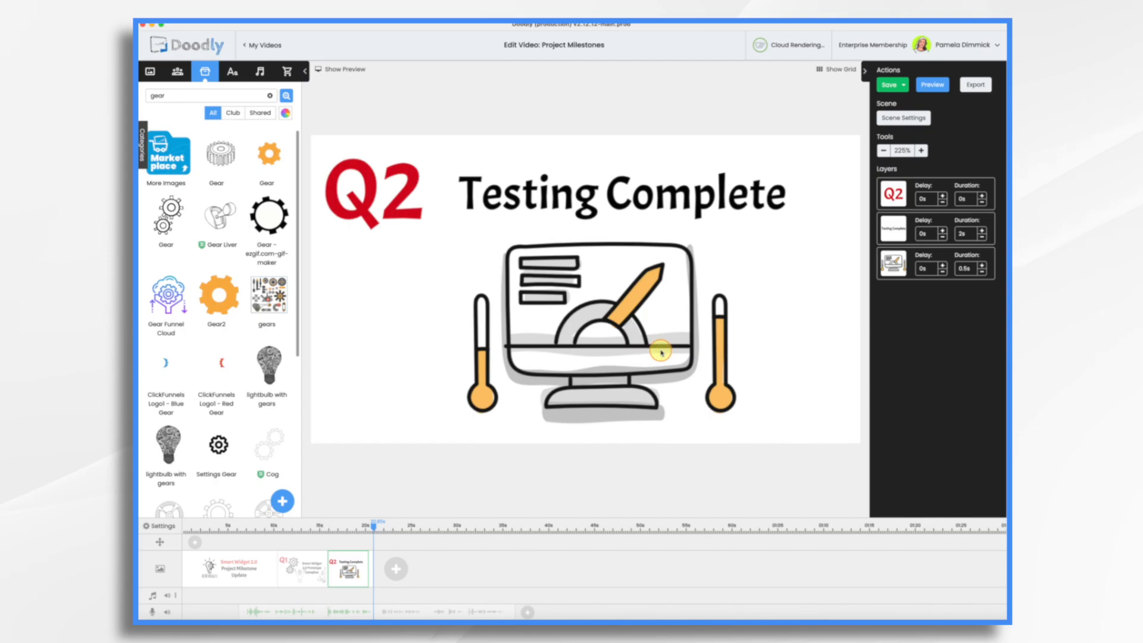
- Add the text "A+" in Caveat-Bold to the Q2 scene and arrange it beside the monitor illustration
{"action": "left_click", "coordinate": [232, 73]}
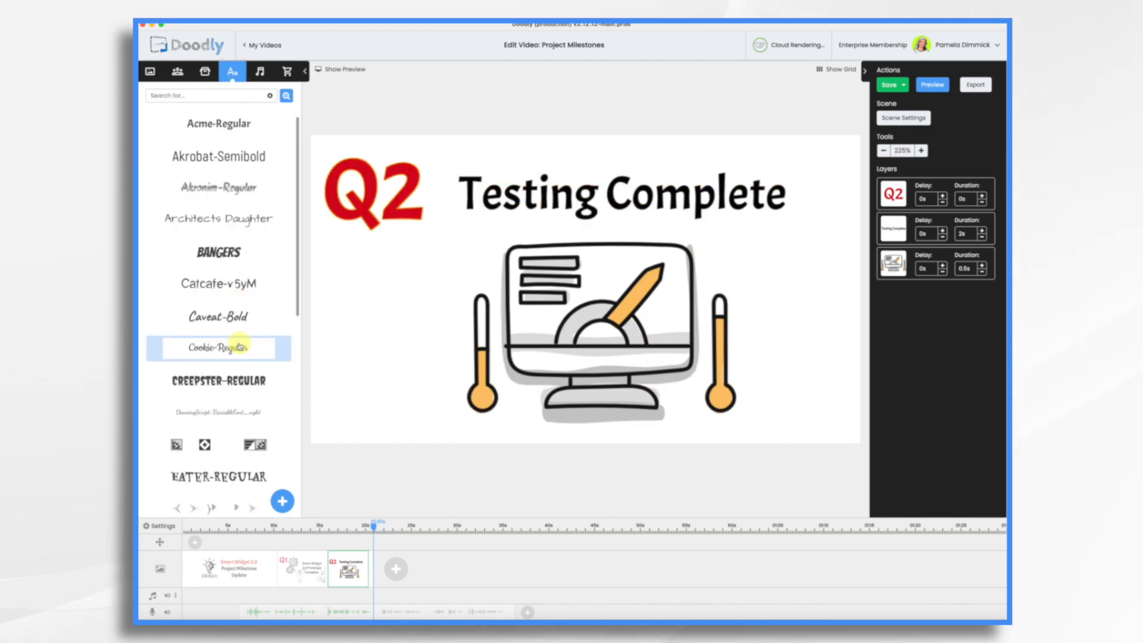
{"action": "scroll", "coordinate": [239, 346], "scroll_direction": "down", "scroll_amount": 1}
{"action": "left_click_drag", "start_coordinate": [237, 307], "coordinate": [485, 326]}
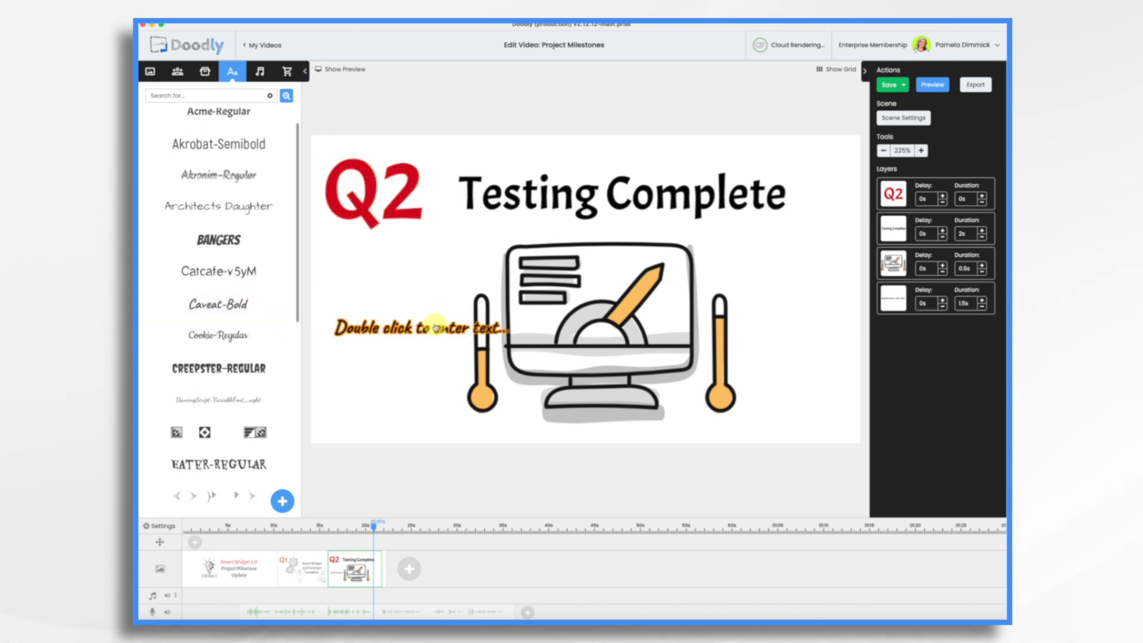
{"action": "double_click", "coordinate": [423, 327]}
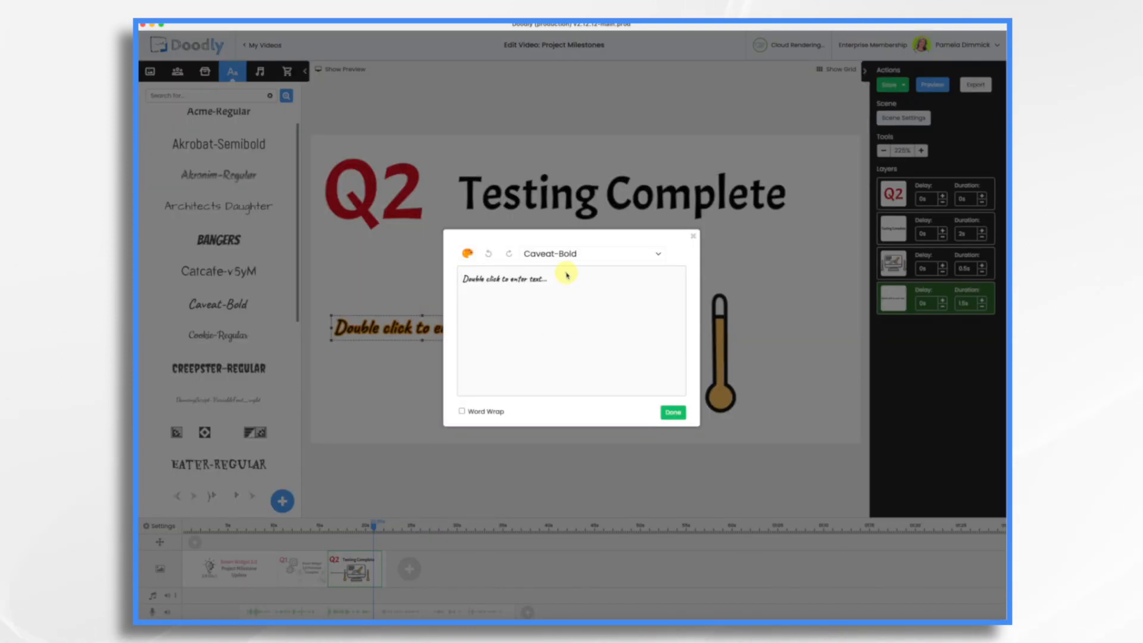
{"action": "key", "text": "super+a"}
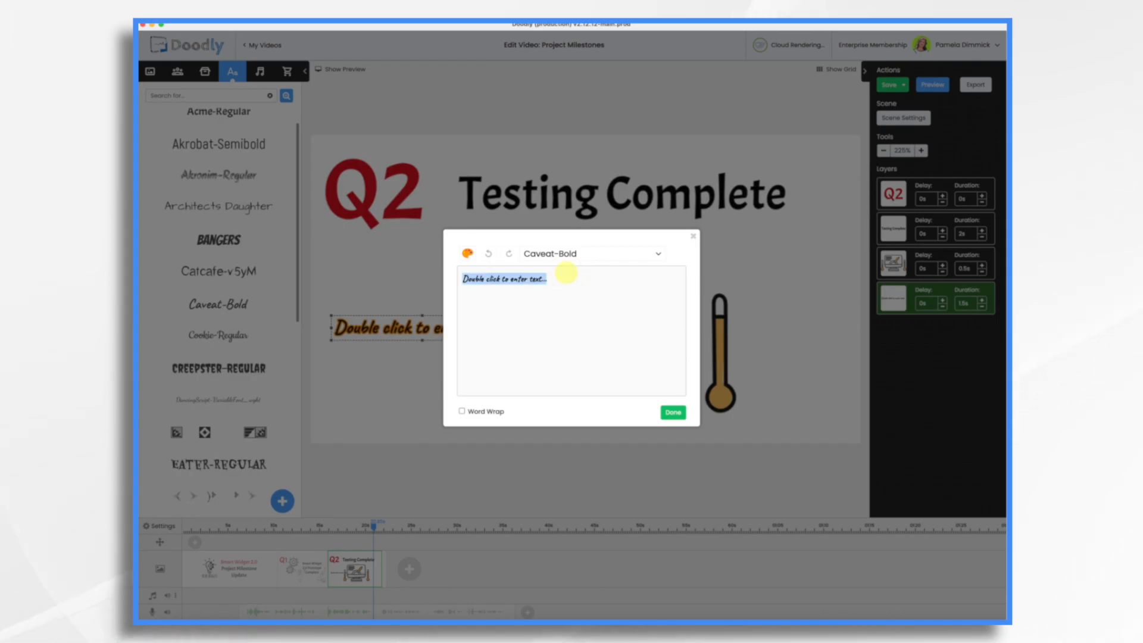
{"action": "type", "text": "A+"}
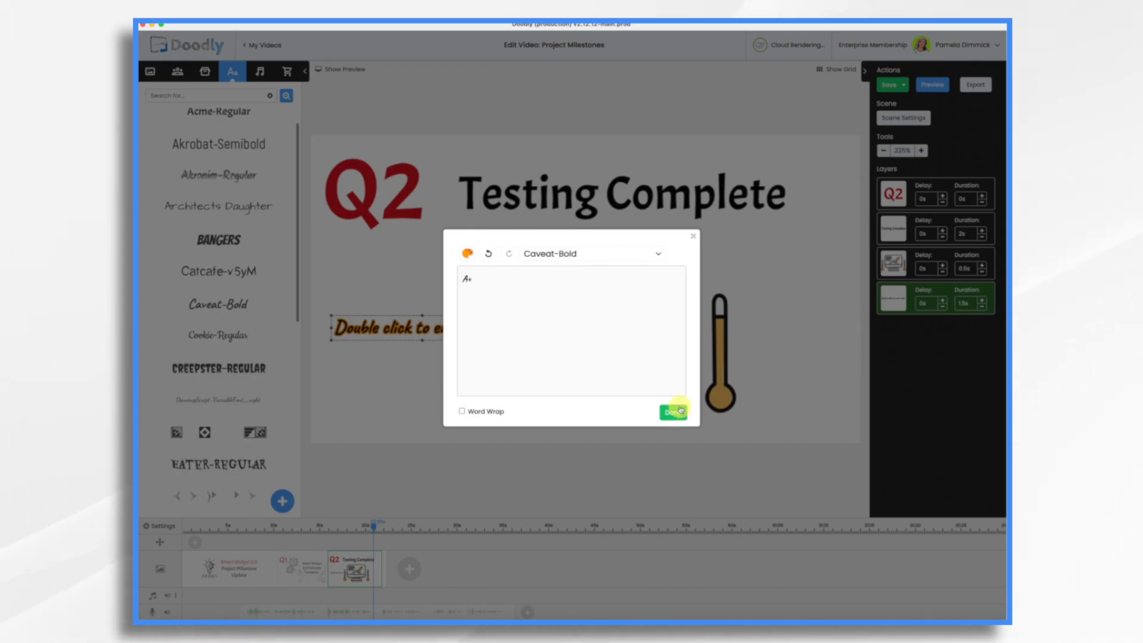
{"action": "left_click", "coordinate": [673, 412]}
{"action": "left_click_drag", "start_coordinate": [409, 340], "coordinate": [312, 416]}
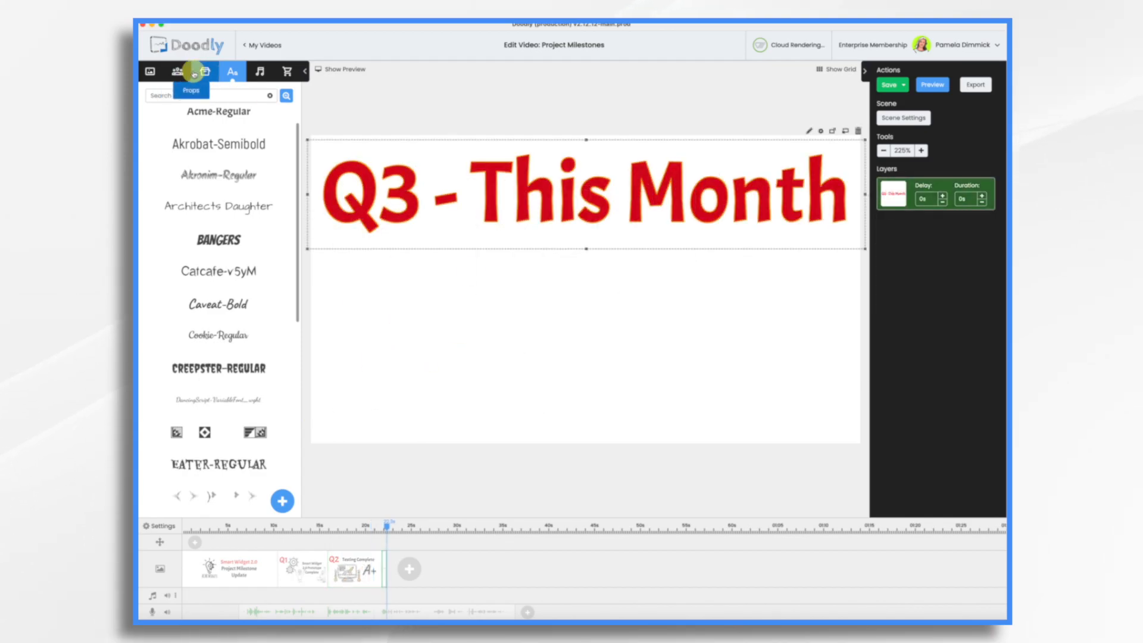
- Search the props for "factor" and add a line-drawn factory as the backdrop of the "Q3 - This Month" scene
{"action": "left_click", "coordinate": [201, 72]}
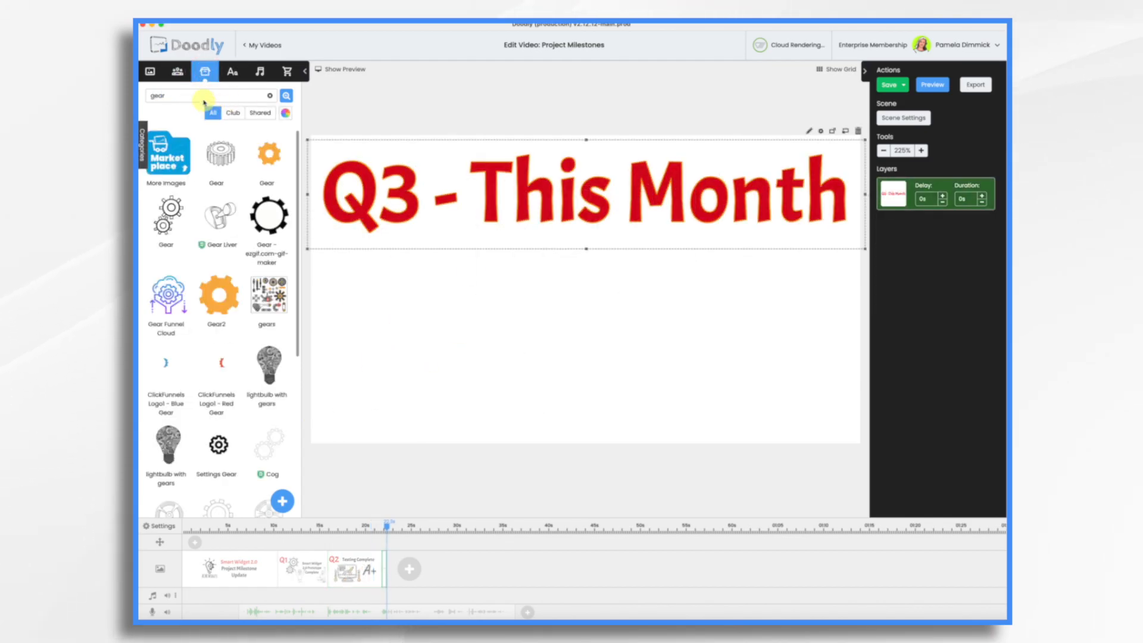
{"action": "key", "text": "BackSpace"}
{"action": "key", "text": "BackSpace"}
{"action": "key", "text": "BackSpace"}
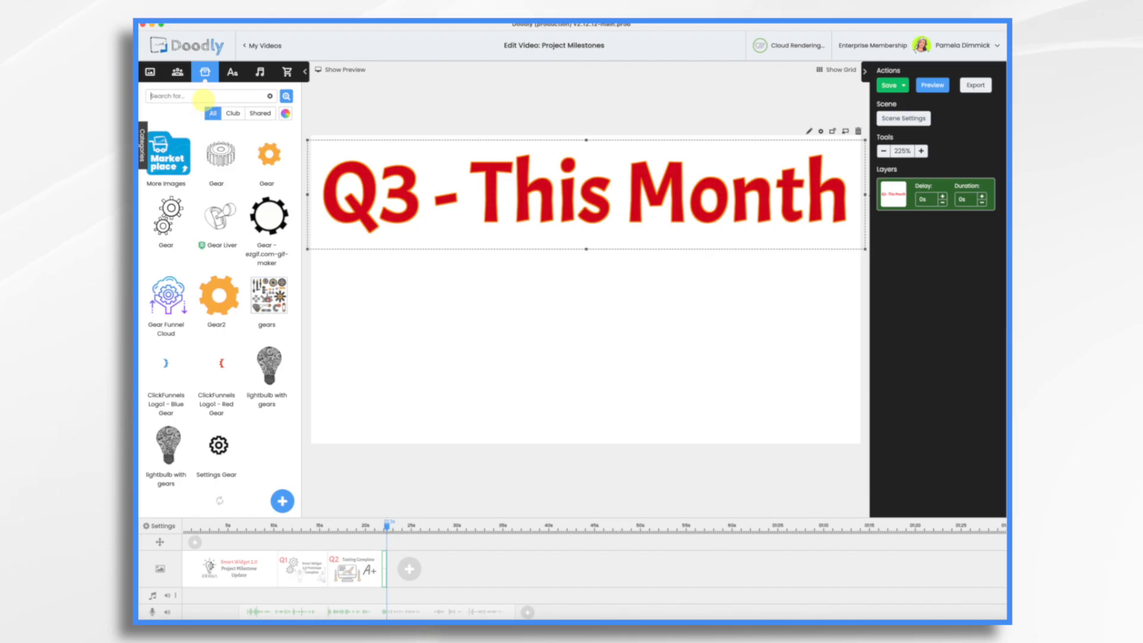
{"action": "type", "text": "factor"}
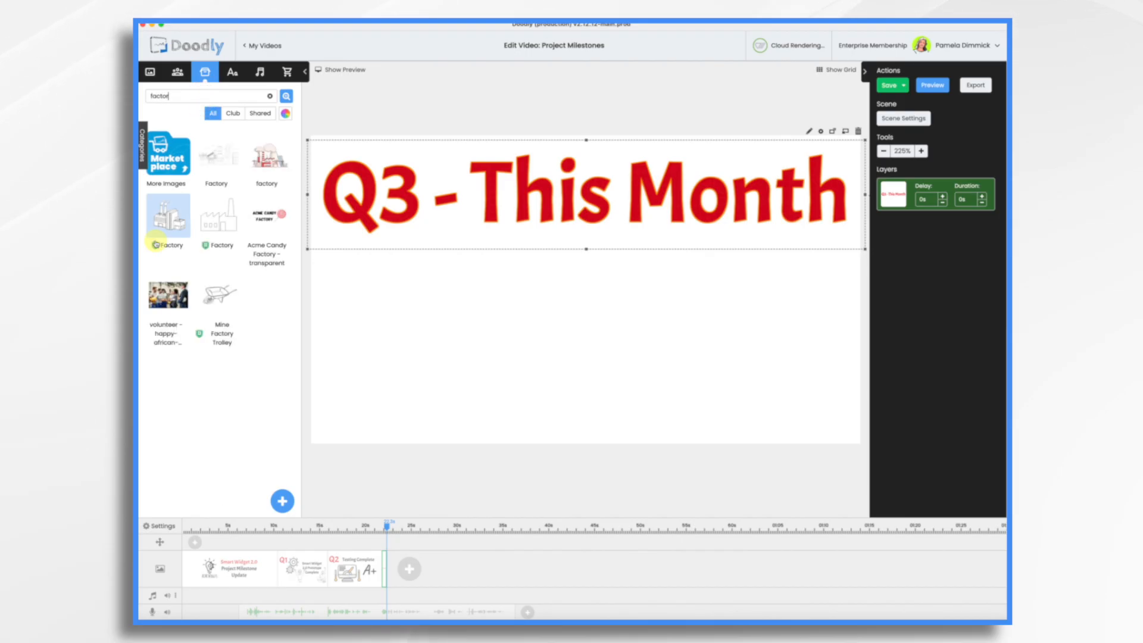
{"action": "mouse_move", "coordinate": [256, 177]}
{"action": "left_mouse_down"}
{"action": "mouse_move", "coordinate": [462, 370]}
{"action": "mouse_move", "coordinate": [500, 359]}
{"action": "left_mouse_up"}
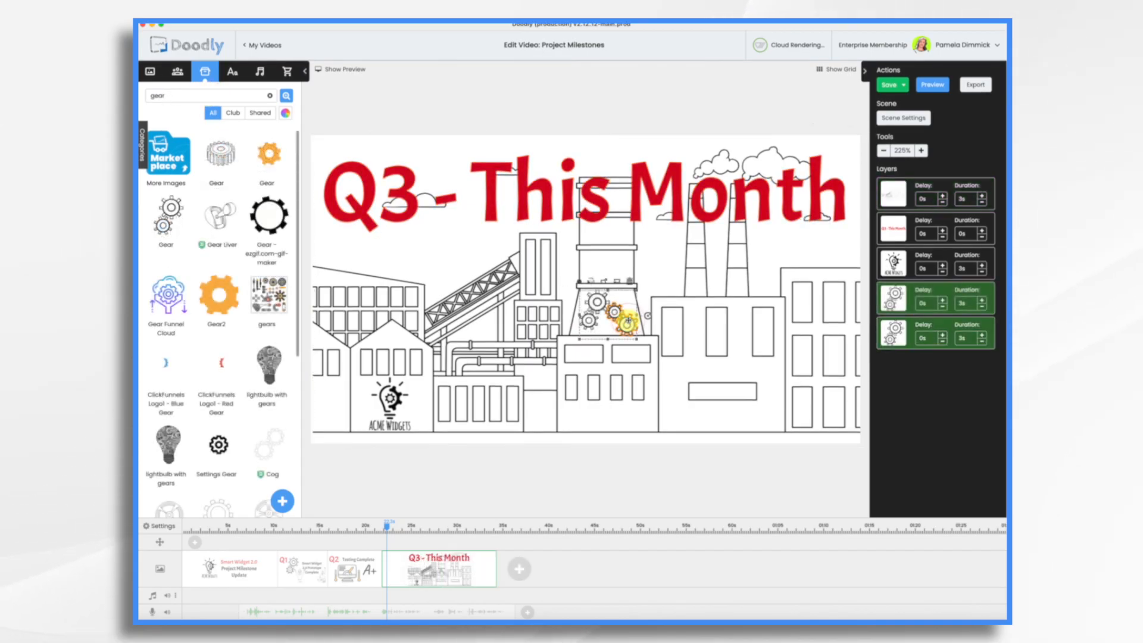
- Set the duration of both selected gear layers on the factory to 0 s in their shared asset settings
{"action": "right_click", "coordinate": [628, 321]}
{"action": "left_click", "coordinate": [628, 320]}
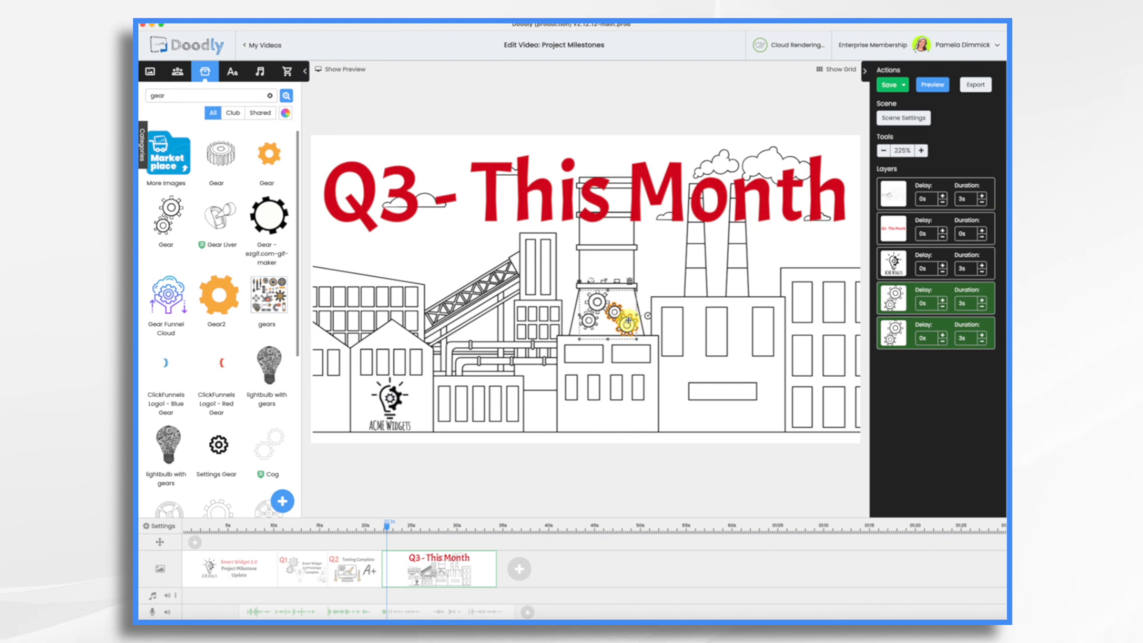
{"action": "right_click", "coordinate": [628, 321]}
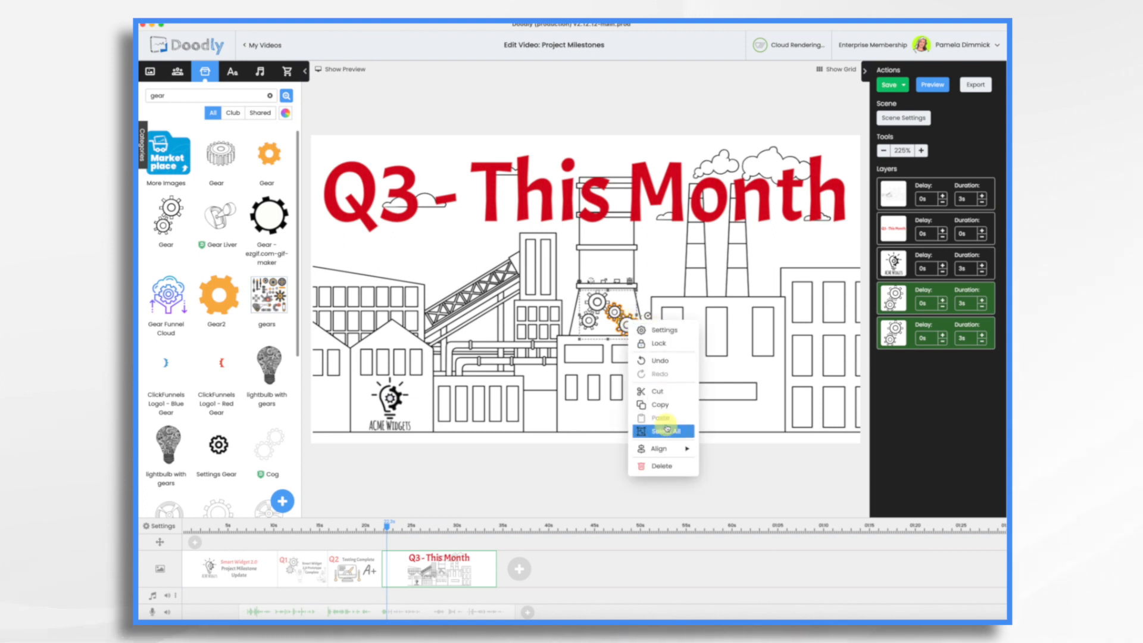
{"action": "left_click", "coordinate": [664, 330]}
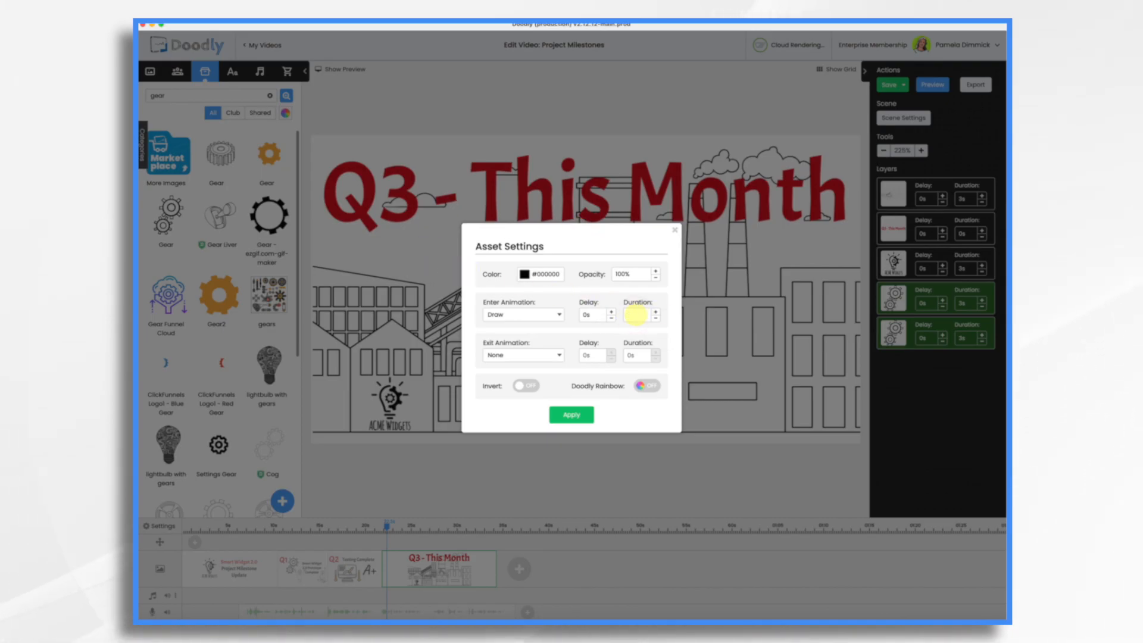
{"action": "left_click", "coordinate": [576, 416]}
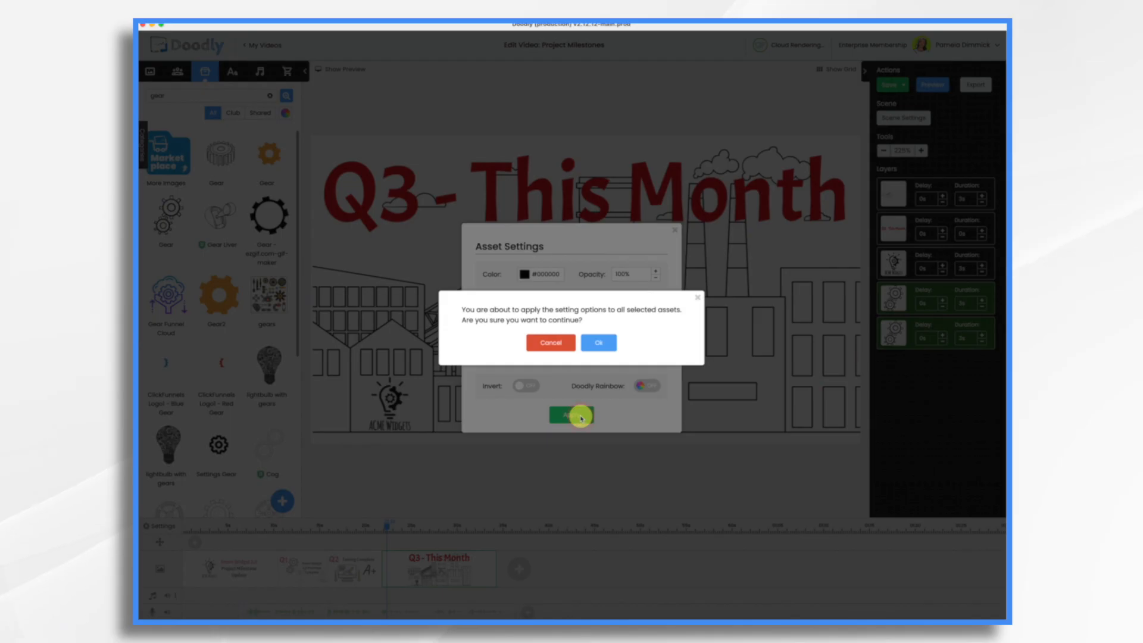
{"action": "left_click", "coordinate": [606, 343]}
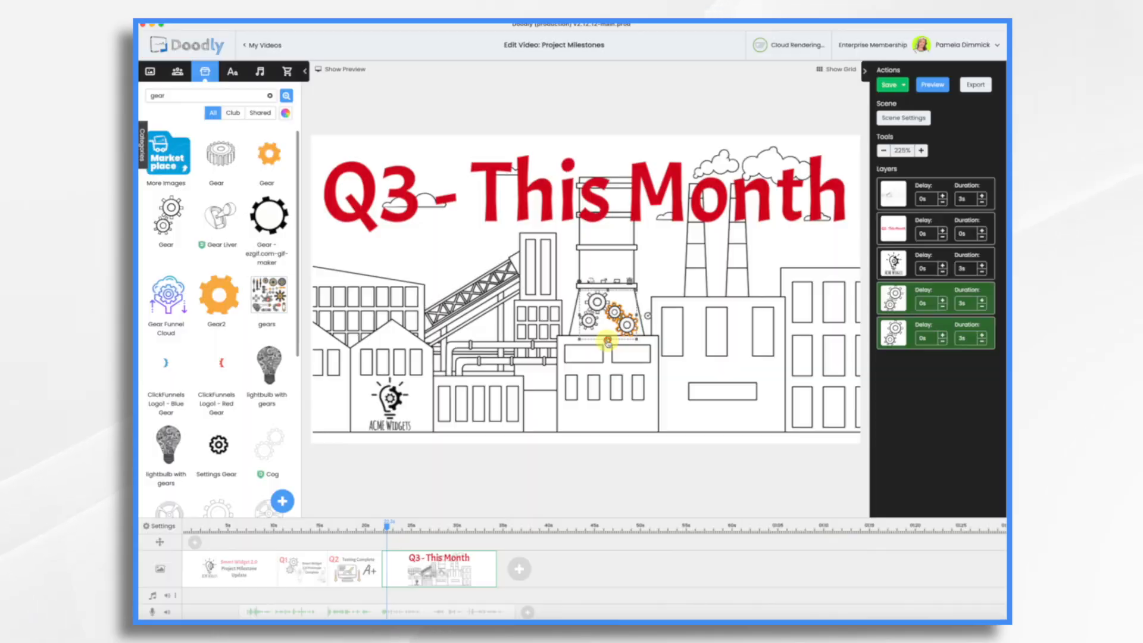
- Set the Acme Widgets logo layer's duration to 0 s
{"action": "left_click", "coordinate": [964, 271]}
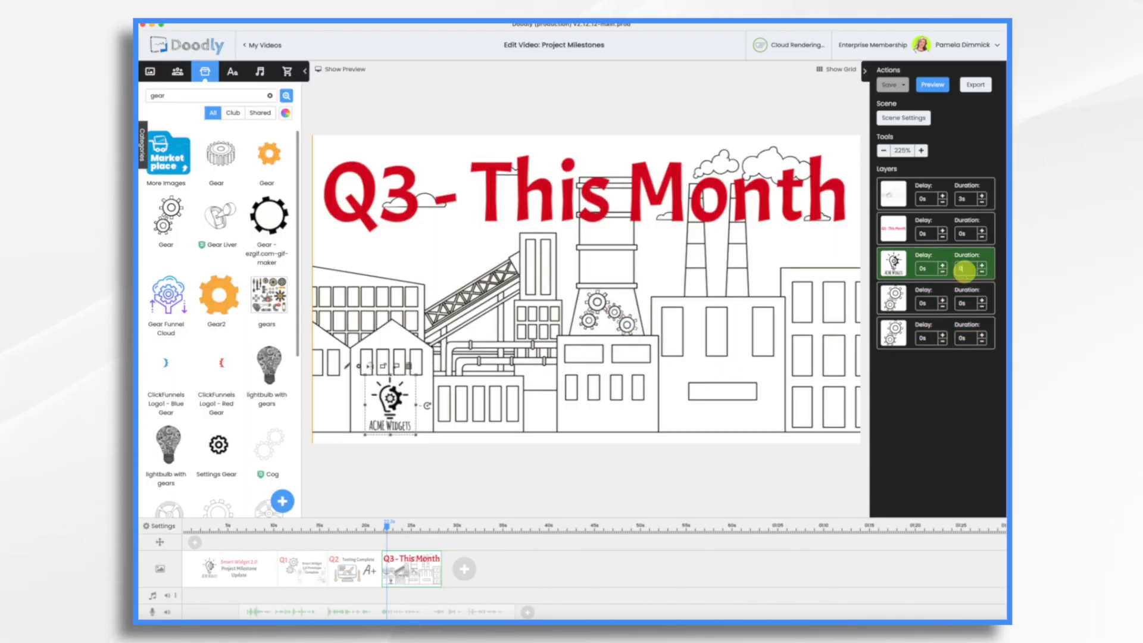
{"action": "type", "text": "0"}
{"action": "key", "text": "Return"}
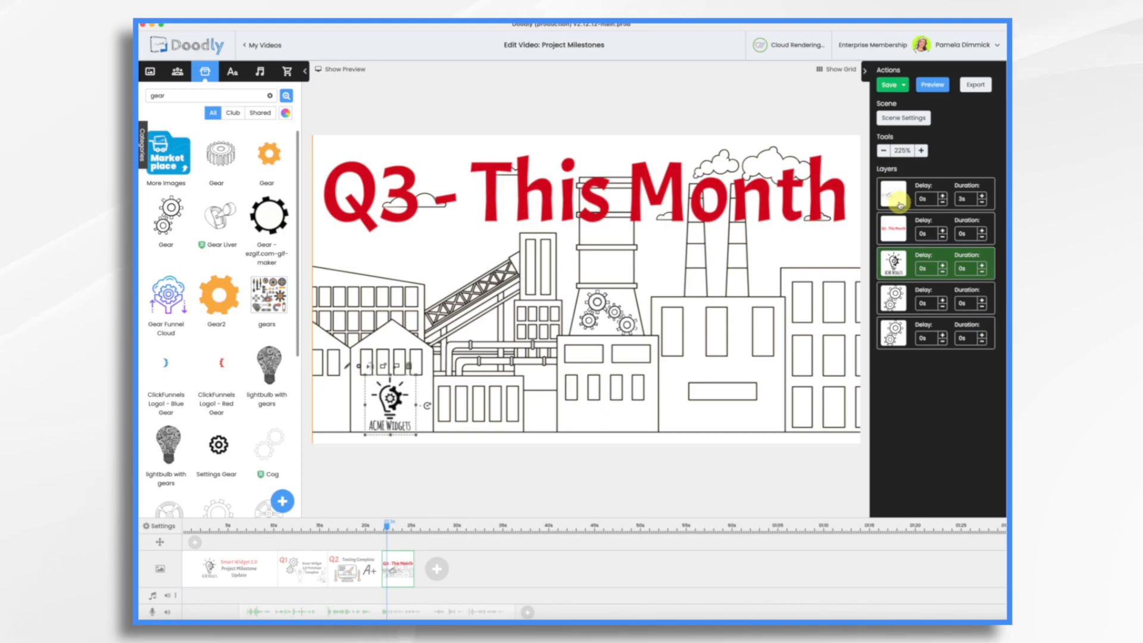
- Set the factory layer's duration to 0 s and the Acme Widgets logo layer's duration to 3 s
{"action": "left_click", "coordinate": [964, 198]}
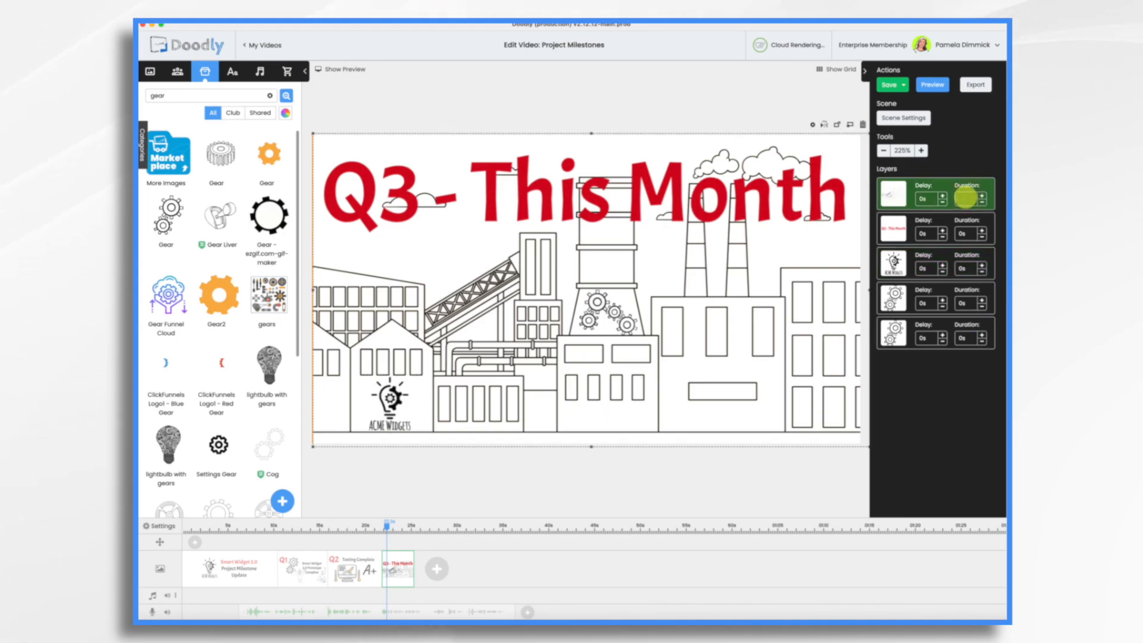
{"action": "left_click", "coordinate": [613, 307]}
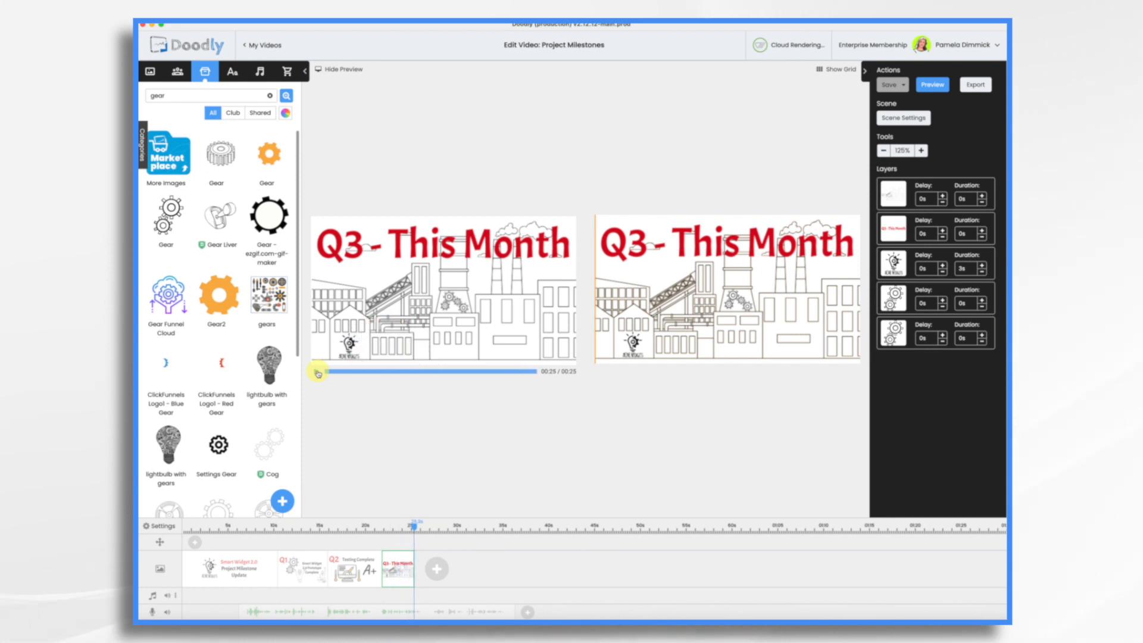
- Move the Acme Widgets logo layer to the end of the Q3 scene's layer order, after both gear layers
{"action": "left_click", "coordinate": [895, 262]}
{"action": "left_click_drag", "start_coordinate": [900, 265], "coordinate": [898, 336]}
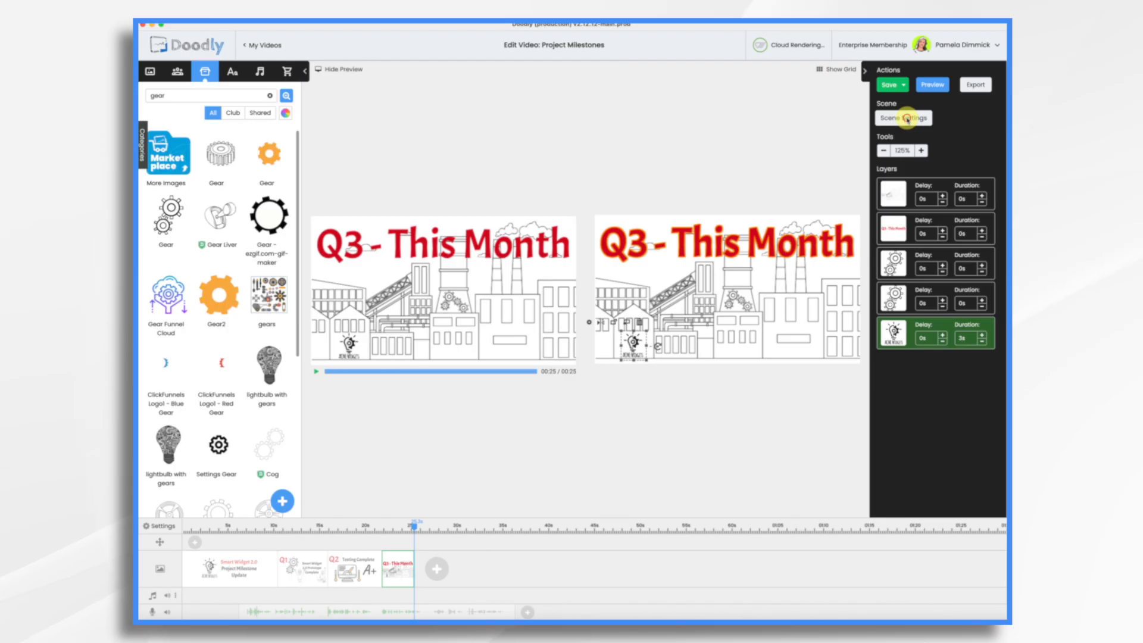
- Set the Q3 scene's erase mode to Off and play the preview
{"action": "left_click", "coordinate": [907, 119]}
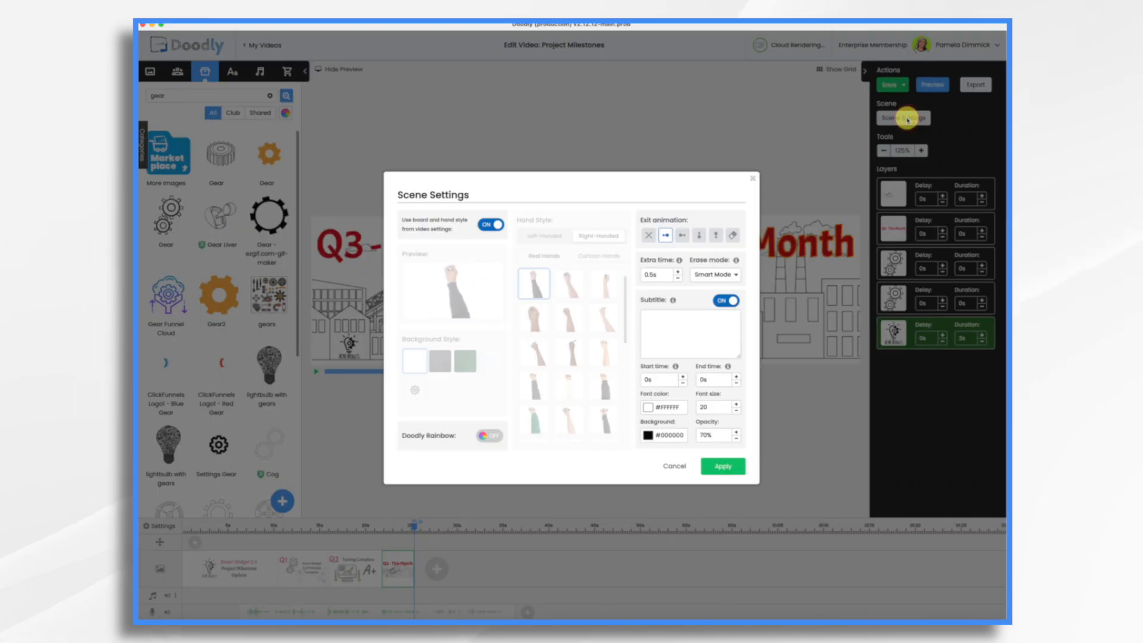
{"action": "left_click", "coordinate": [719, 277]}
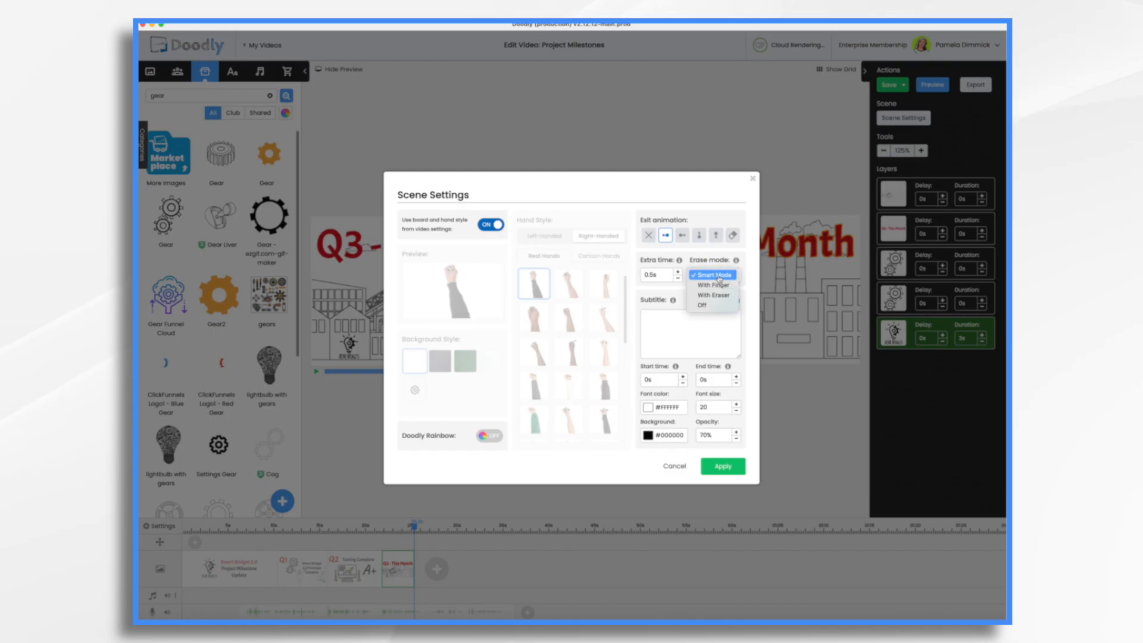
{"action": "left_click", "coordinate": [702, 306]}
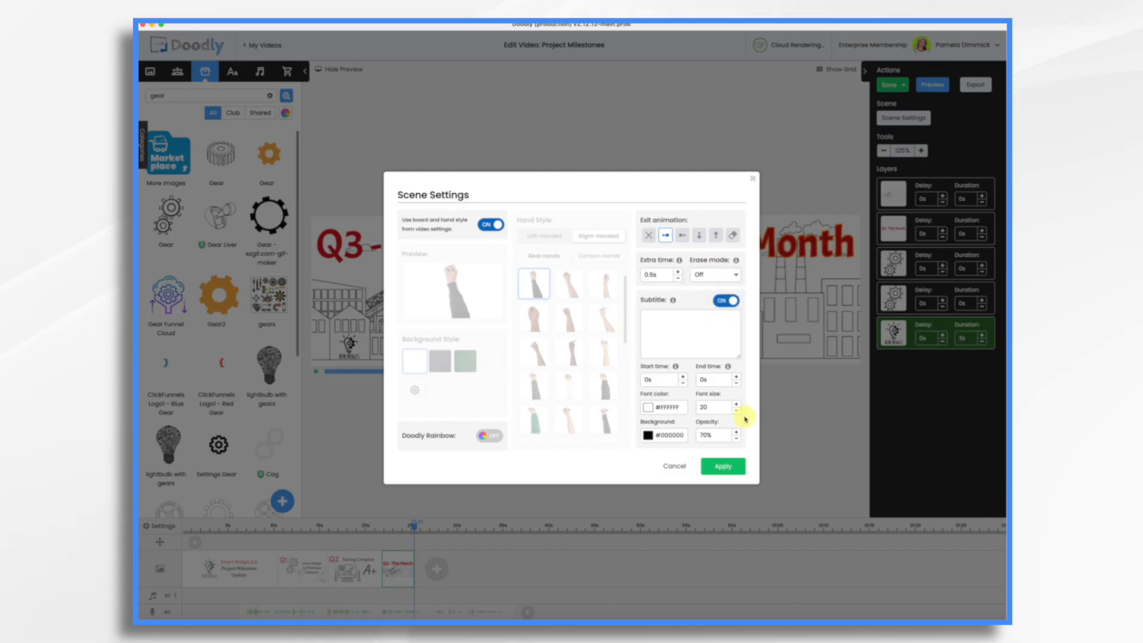
{"action": "left_click", "coordinate": [733, 467]}
{"action": "left_click", "coordinate": [316, 371]}
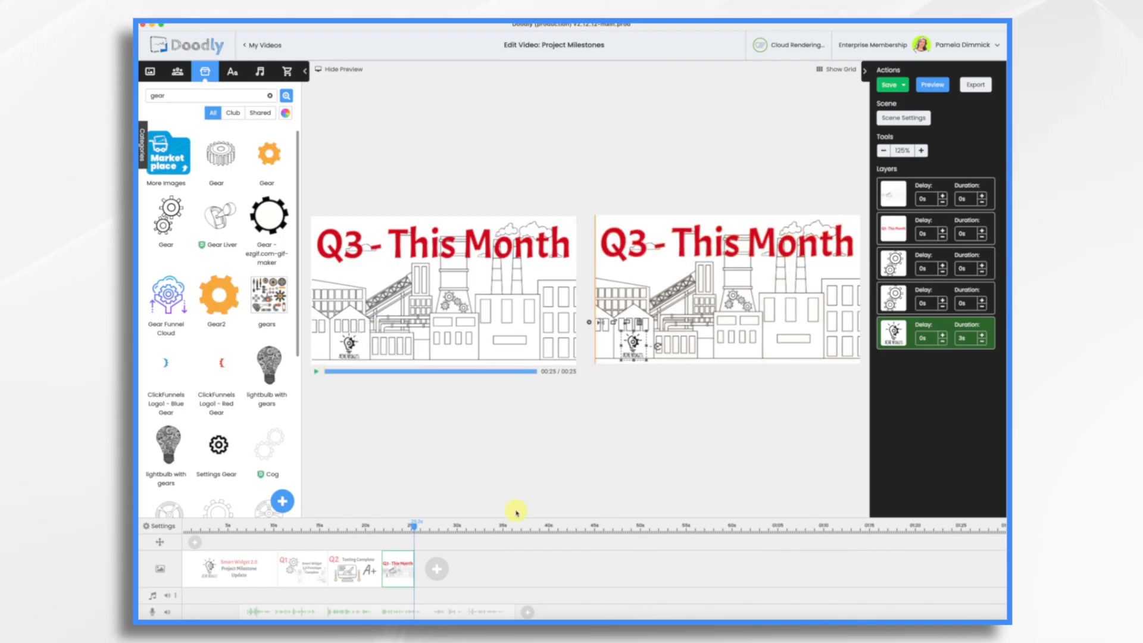
- Add a new scene after Q3 and paste a copy of the "Q3 - This Month" title into it
{"action": "left_click", "coordinate": [440, 571]}
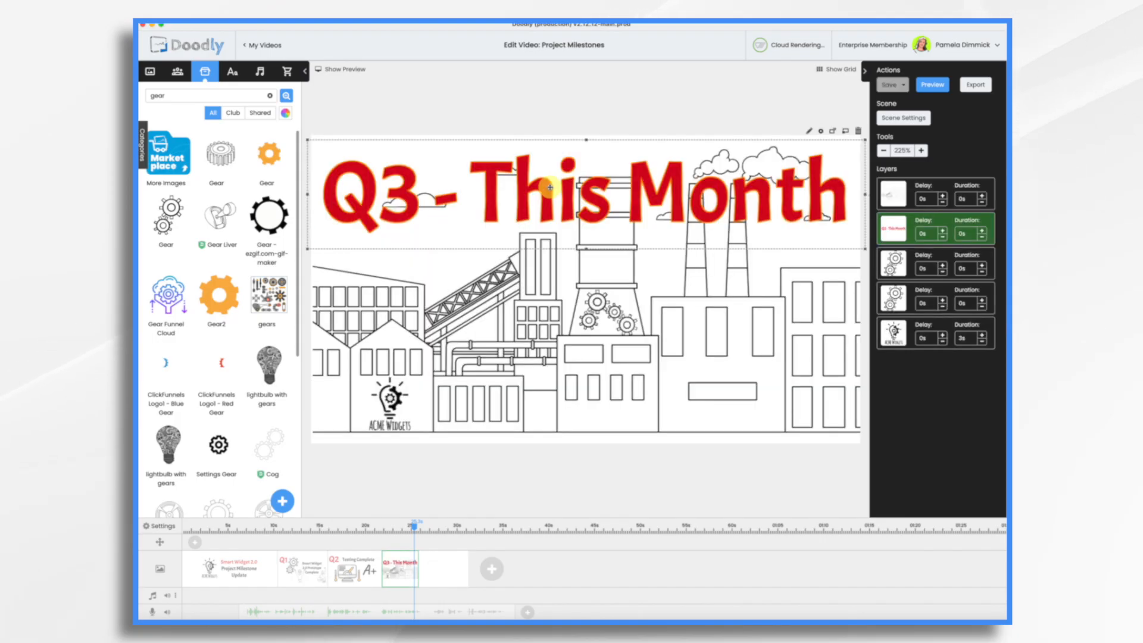
{"action": "left_click", "coordinate": [447, 571]}
{"action": "key", "text": "super+v"}
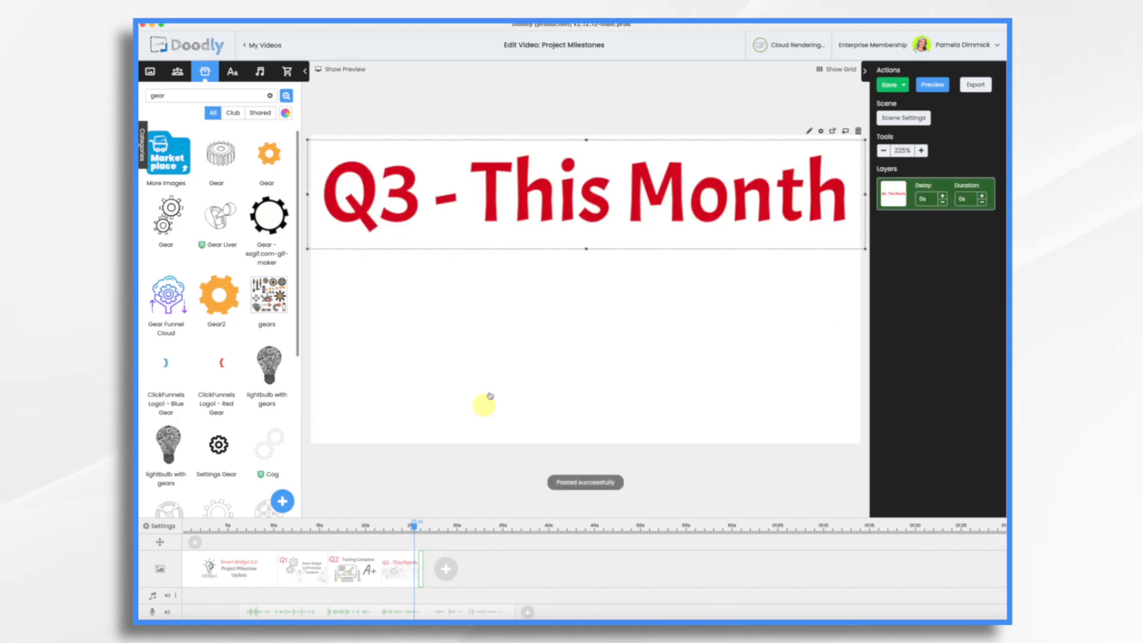
- Change the pasted title to "Launching This Summer" and shrink it to fit across the new scene
{"action": "double_click", "coordinate": [486, 224]}
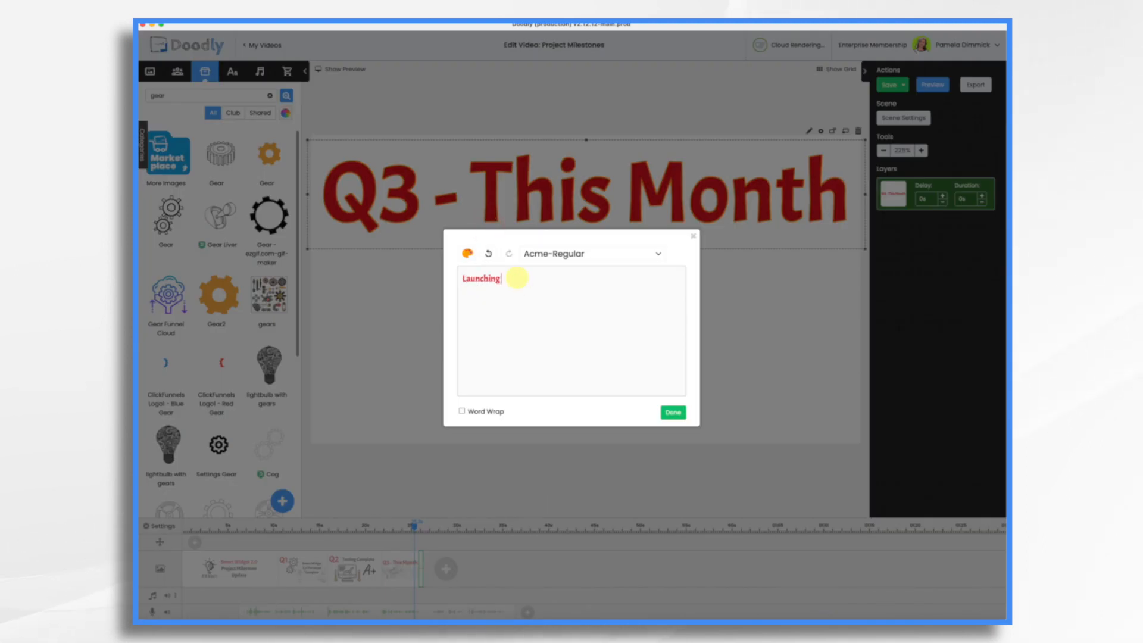
{"action": "left_click", "coordinate": [673, 412]}
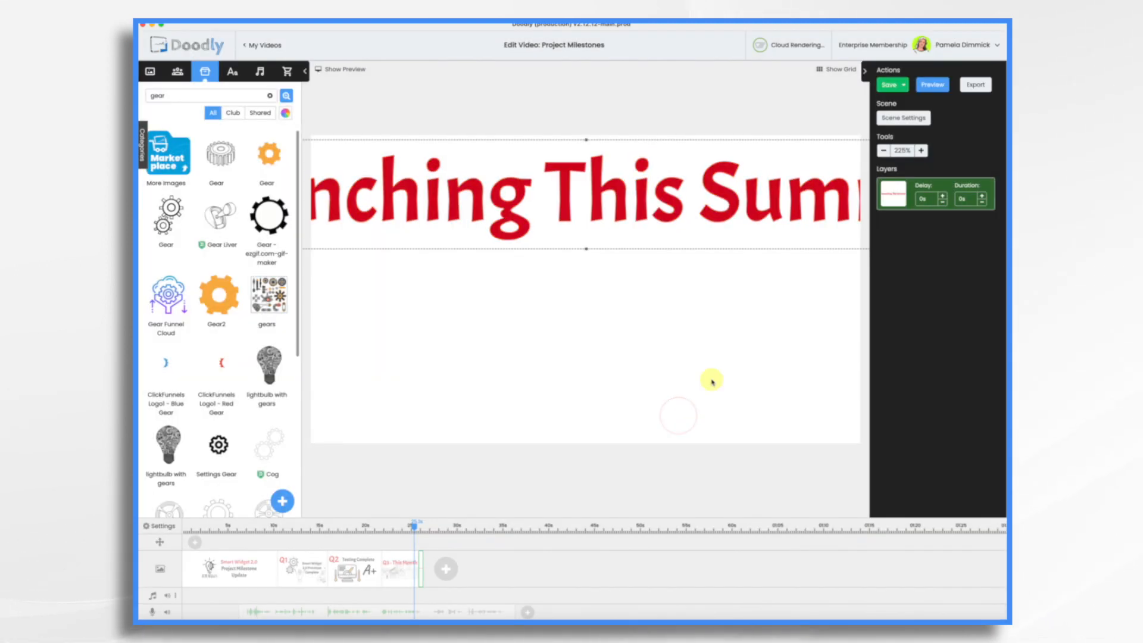
{"action": "left_click_drag", "start_coordinate": [587, 249], "coordinate": [589, 206]}
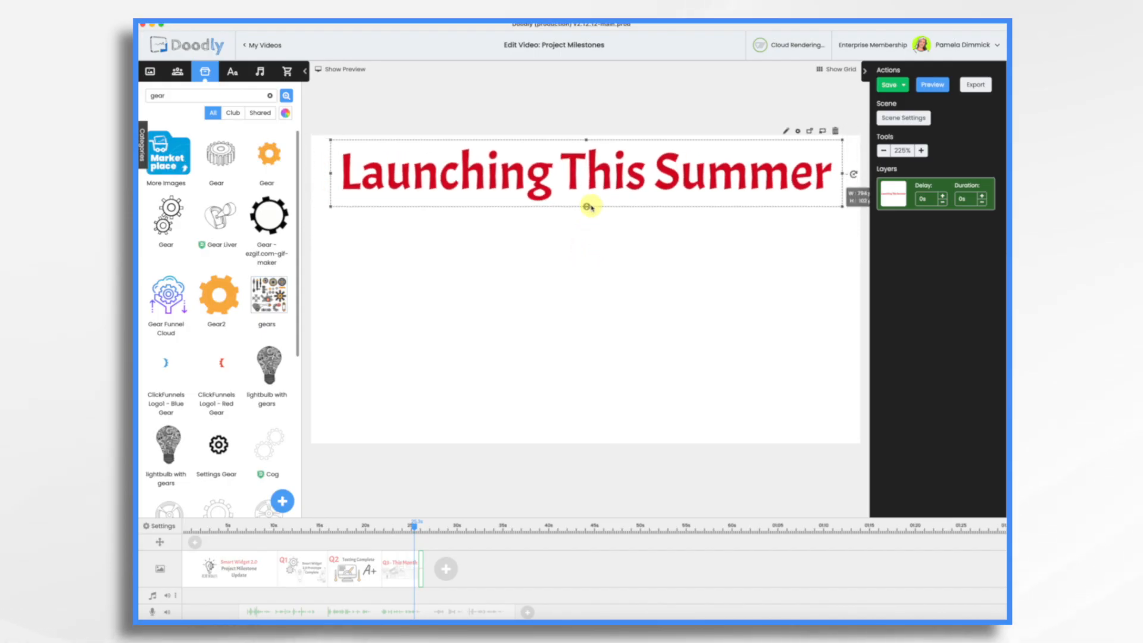
- Find the "beach" characters and place Pablo resting in a beach chair under the title, enlarged to fill the scene's lower left
{"action": "left_click", "coordinate": [177, 72]}
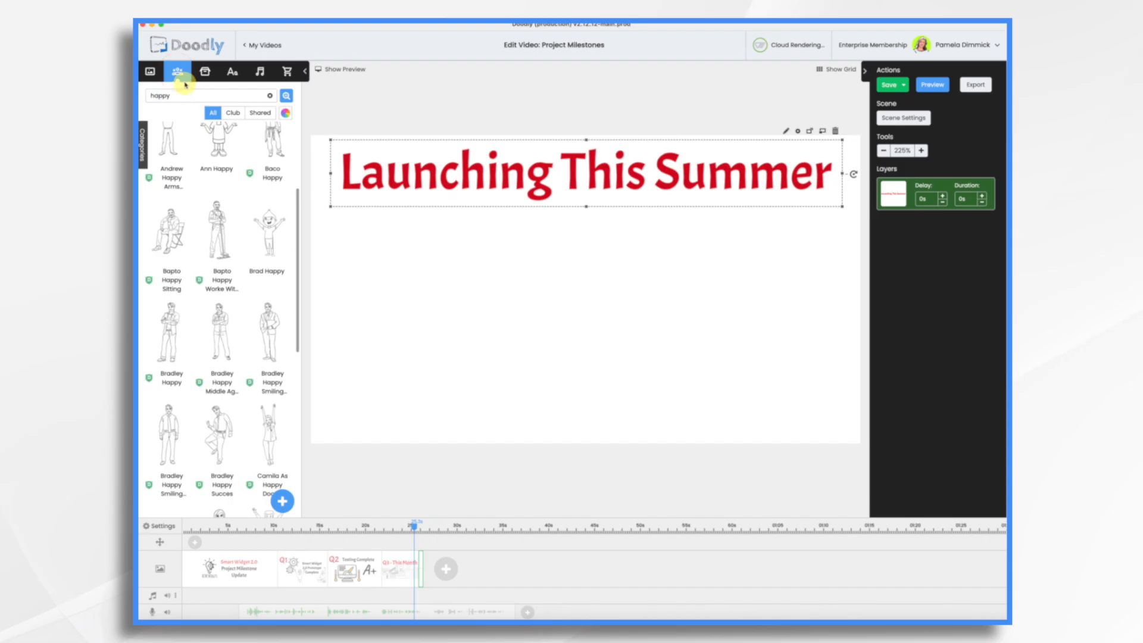
{"action": "left_click_drag", "start_coordinate": [218, 268], "coordinate": [386, 368]}
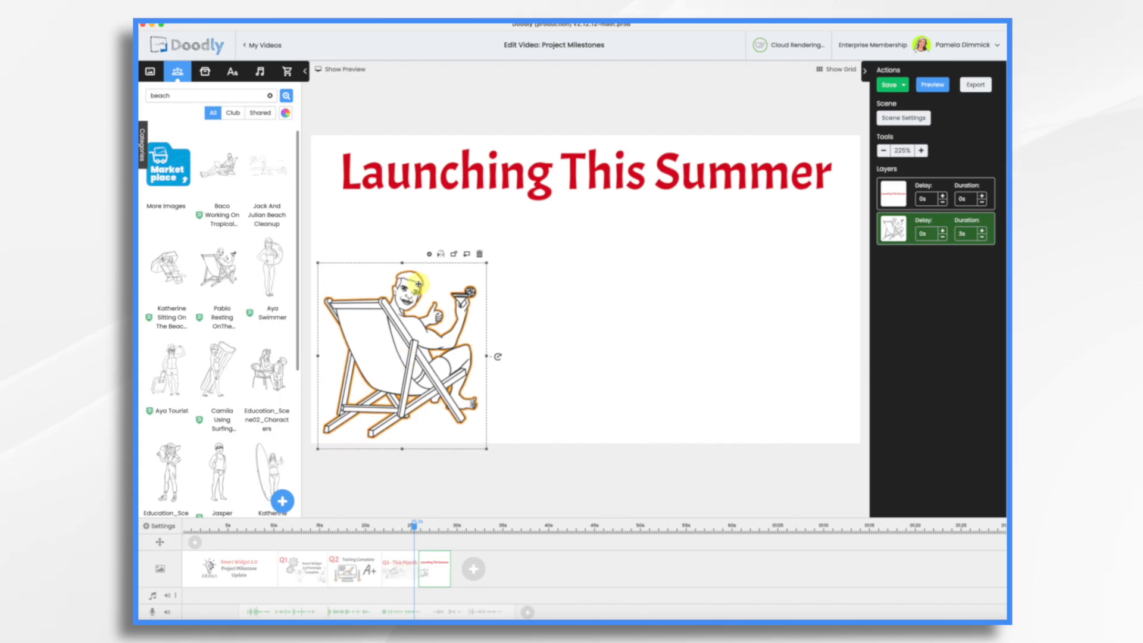
{"action": "mouse_move", "coordinate": [403, 255]}
{"action": "left_mouse_down"}
{"action": "mouse_move", "coordinate": [403, 208]}
{"action": "mouse_move", "coordinate": [408, 247]}
{"action": "left_mouse_up"}
{"action": "left_click", "coordinate": [641, 339]}
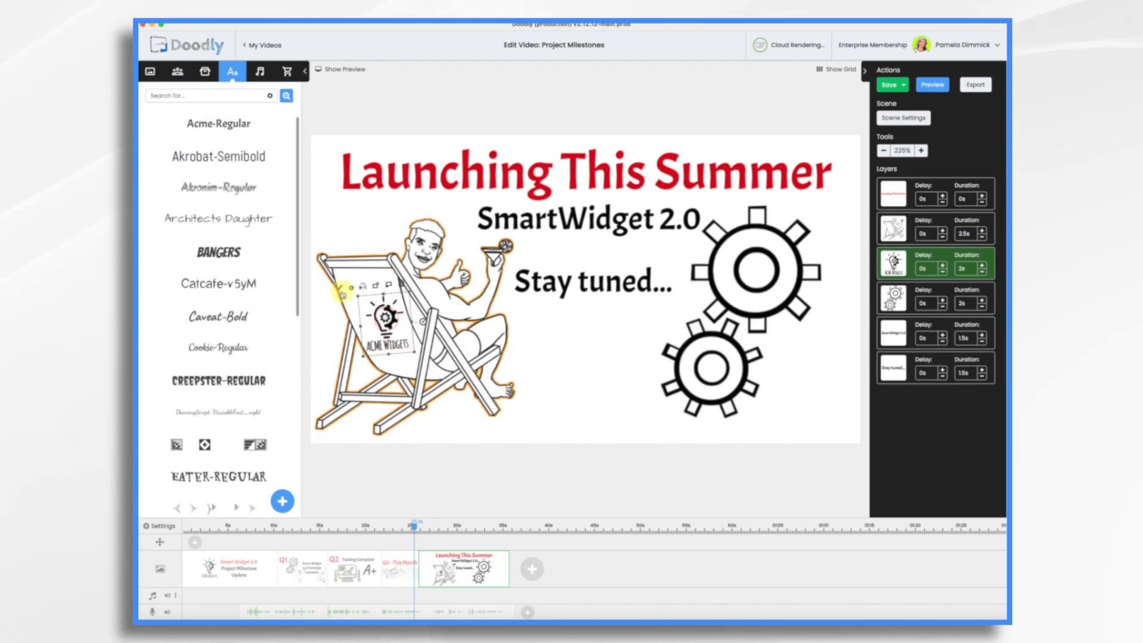
- Set the reveal mode of the Acme Widgets logo on the beach chair to Fade and save the asset
{"action": "left_click", "coordinate": [342, 290]}
{"action": "left_click", "coordinate": [972, 292]}
{"action": "left_click", "coordinate": [968, 302]}
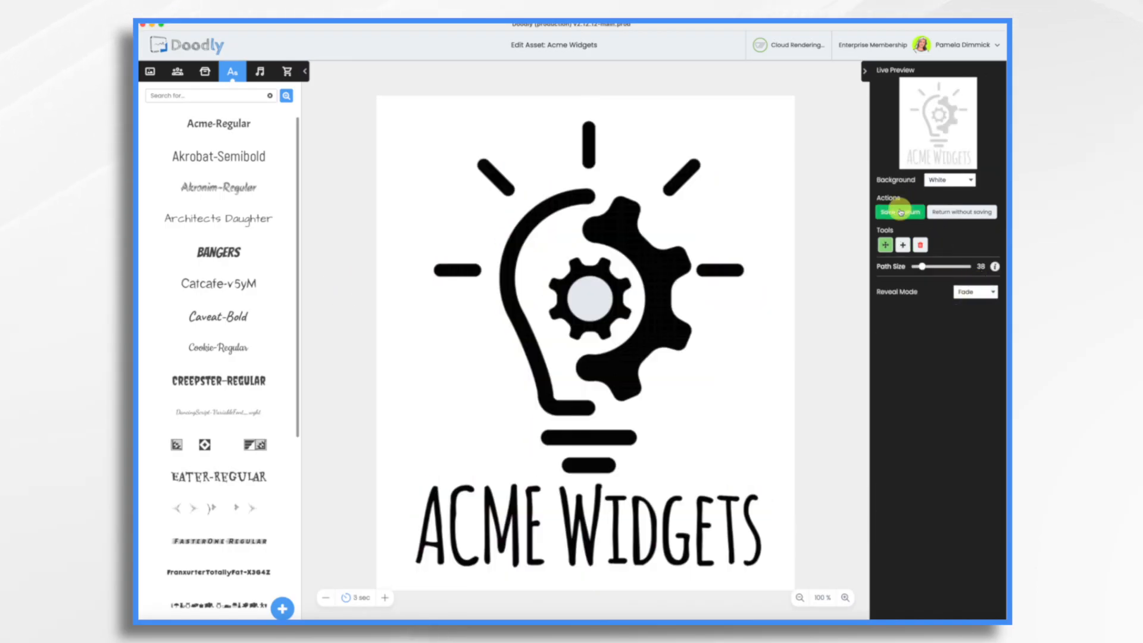
{"action": "left_click", "coordinate": [900, 211]}
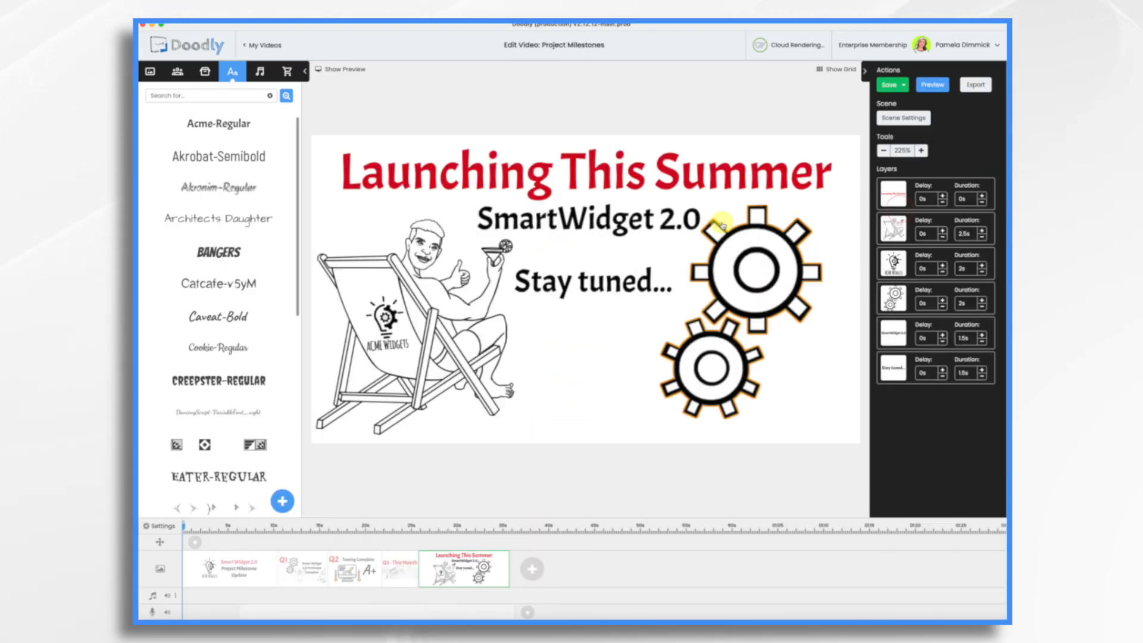
- Set the logo's duration to 0.5 s, and order "SmartWidget 2.0" right after the title and "Stay tuned..." just before the gears
{"action": "left_click", "coordinate": [982, 275]}
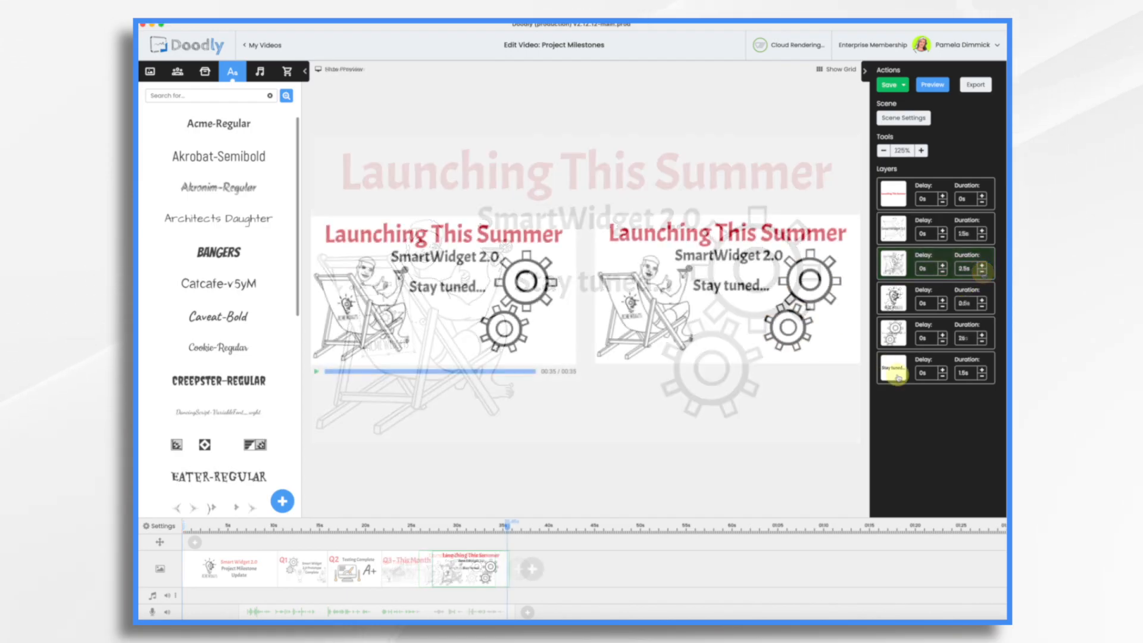
{"action": "left_click_drag", "start_coordinate": [897, 377], "coordinate": [902, 357]}
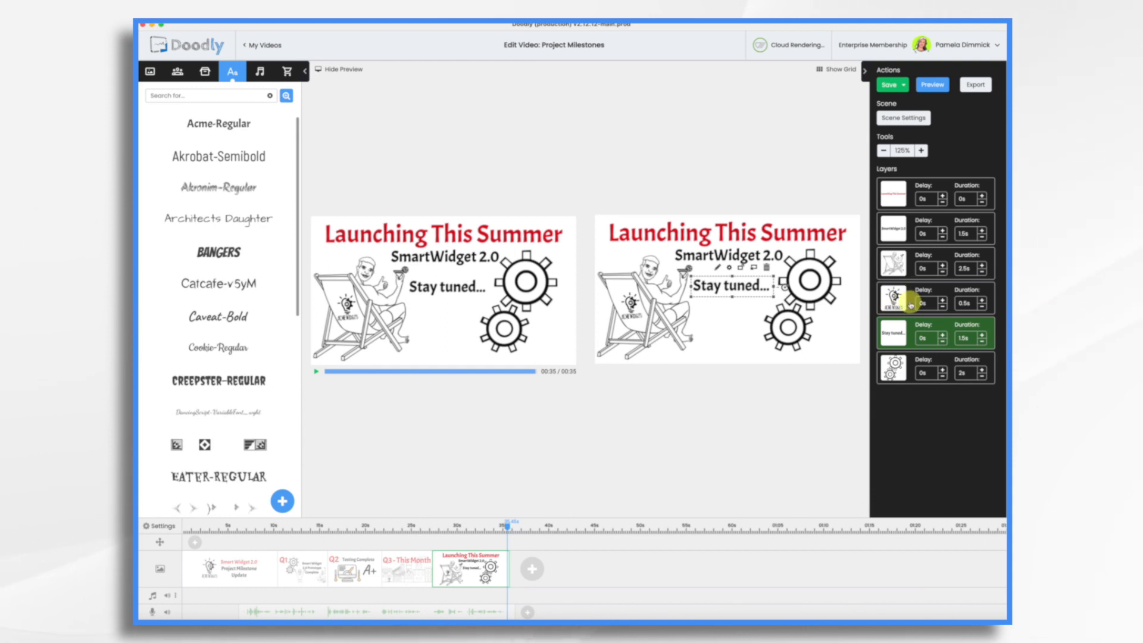
- Set the Launching This Summer scene's erase mode to Off and increase its extra time
{"action": "left_click", "coordinate": [910, 119]}
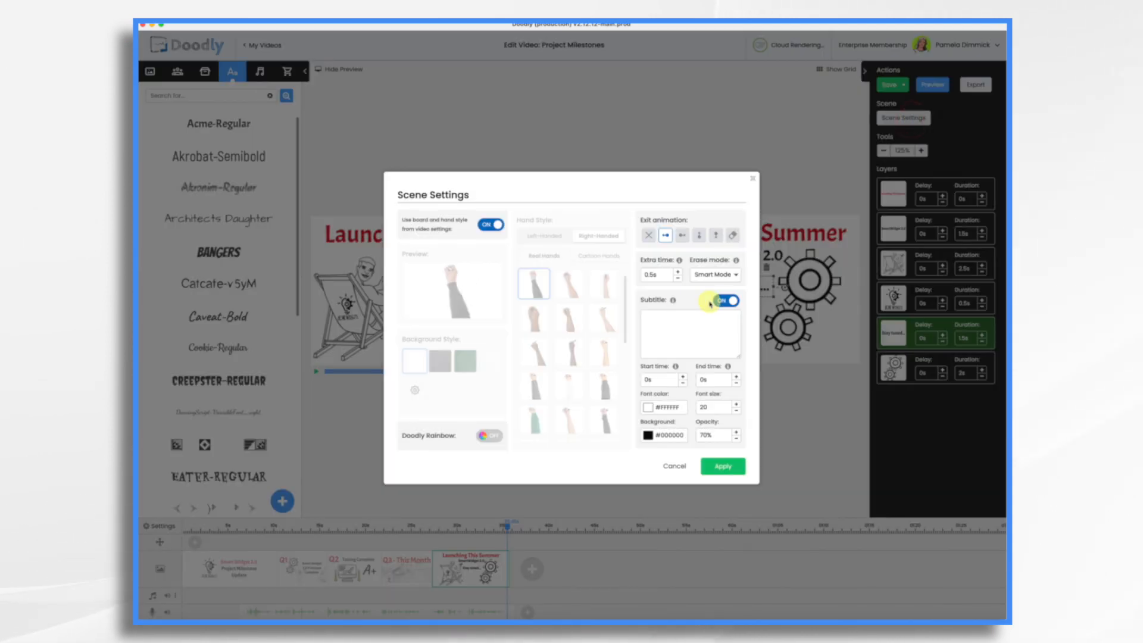
{"action": "left_click", "coordinate": [722, 274]}
{"action": "left_click", "coordinate": [709, 306]}
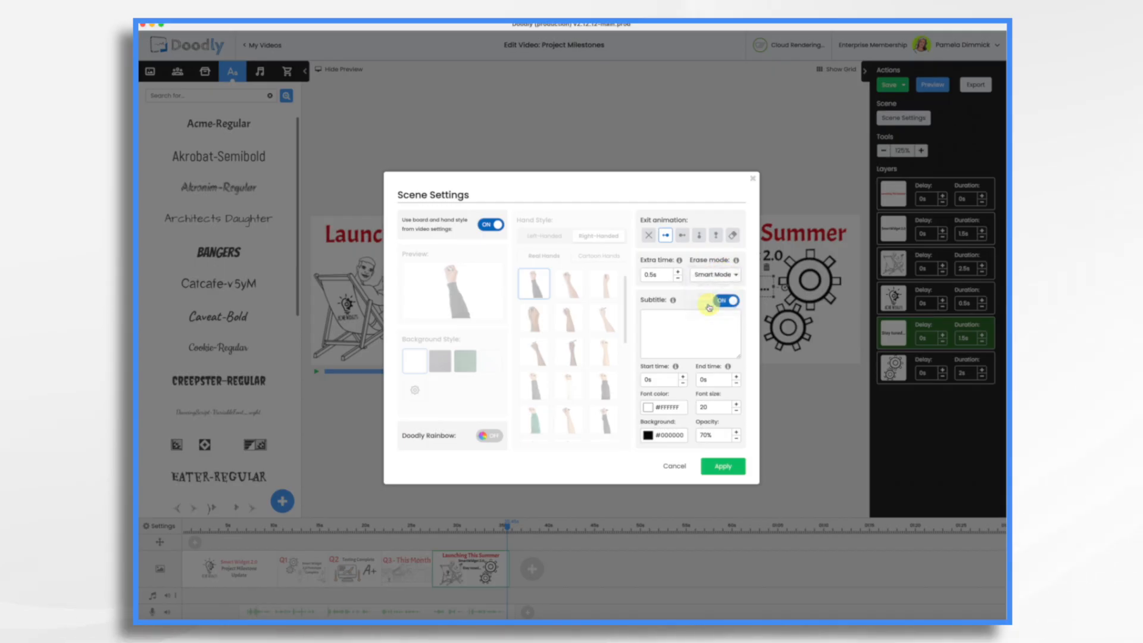
{"action": "left_click", "coordinate": [729, 473]}
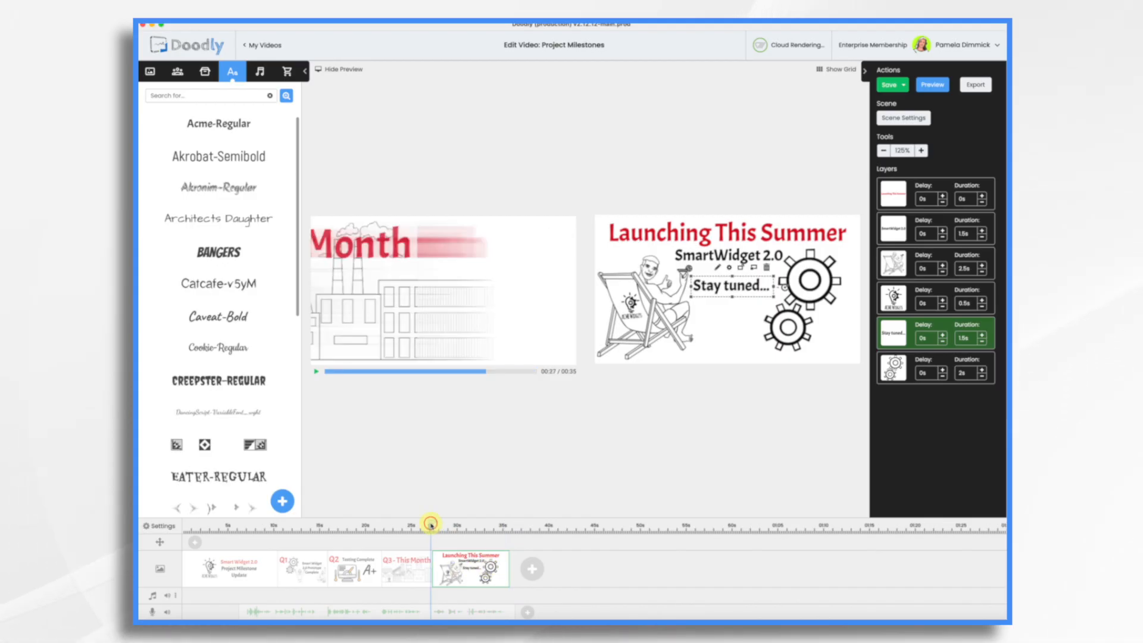
{"action": "left_click", "coordinate": [908, 117]}
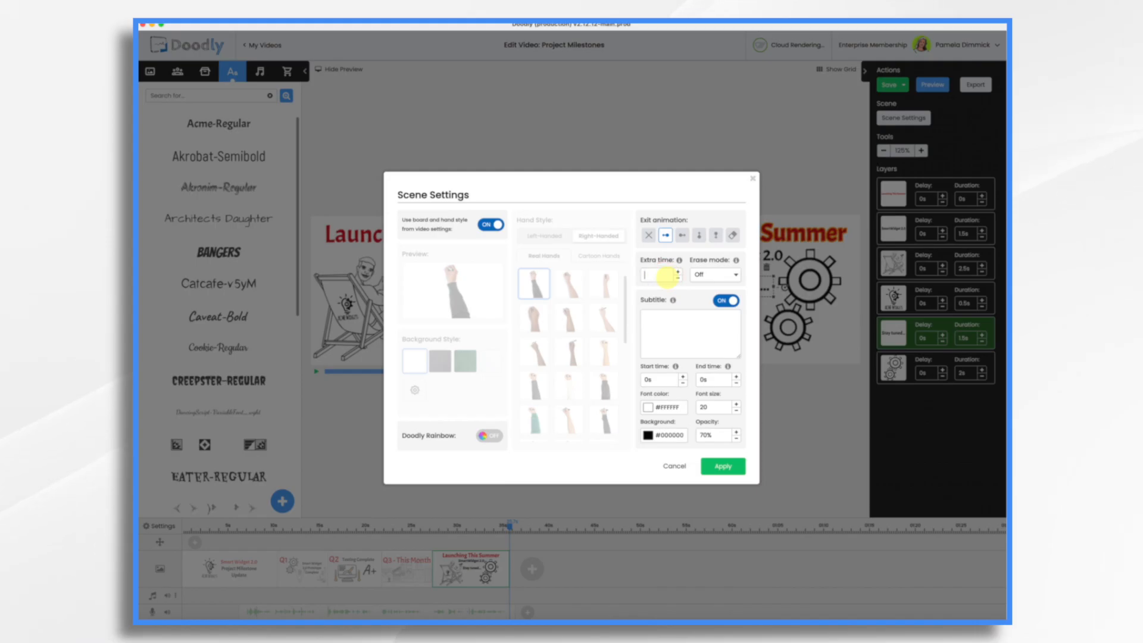
{"action": "left_click", "coordinate": [723, 467]}
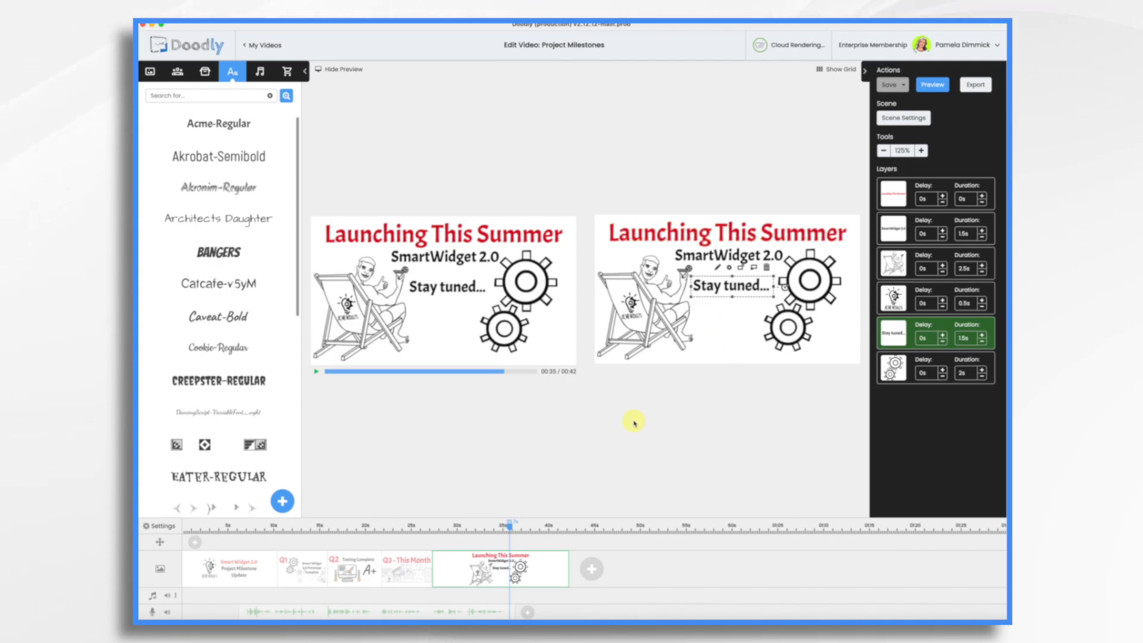
- Find the "Epically" song in the sound library and add it to the start of the background music track
{"action": "left_click", "coordinate": [260, 71]}
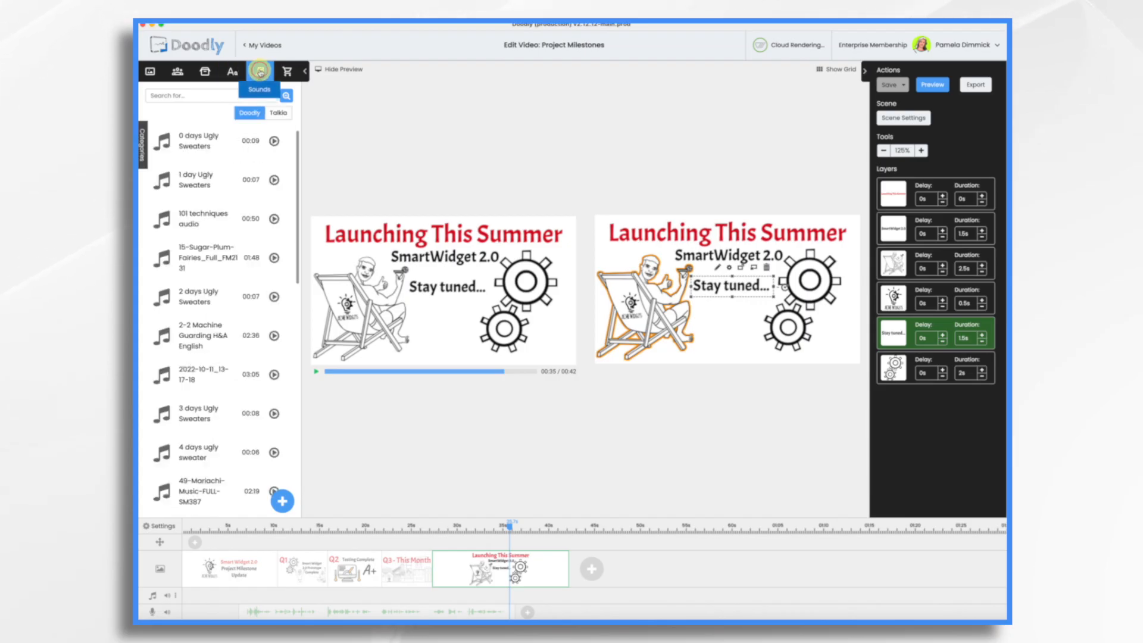
{"action": "left_click", "coordinate": [144, 145]}
{"action": "left_click", "coordinate": [151, 173]}
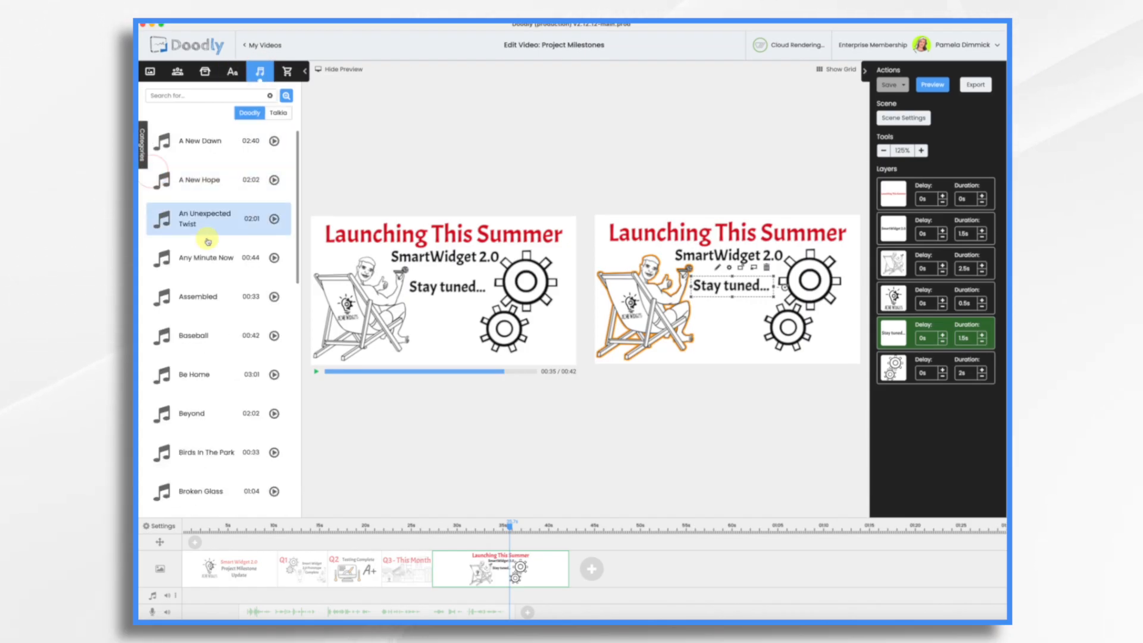
{"action": "scroll", "coordinate": [199, 340], "scroll_direction": "down", "scroll_amount": 3}
{"action": "scroll", "coordinate": [202, 343], "scroll_direction": "down", "scroll_amount": 3}
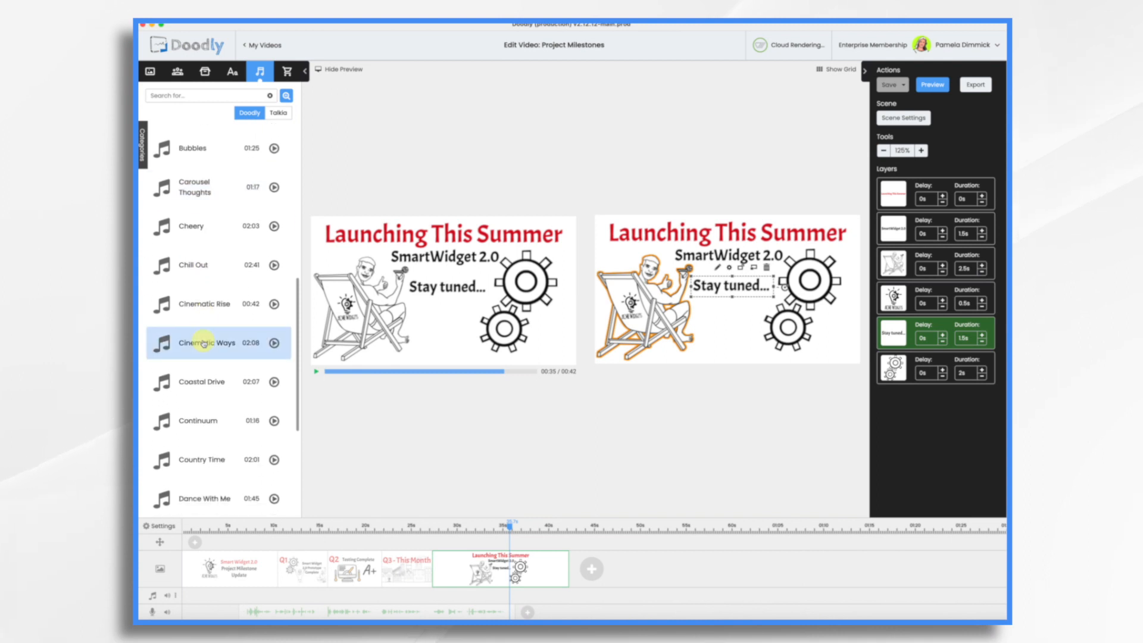
{"action": "scroll", "coordinate": [205, 395], "scroll_direction": "down", "scroll_amount": 6}
{"action": "left_click_drag", "start_coordinate": [205, 401], "coordinate": [238, 595]}
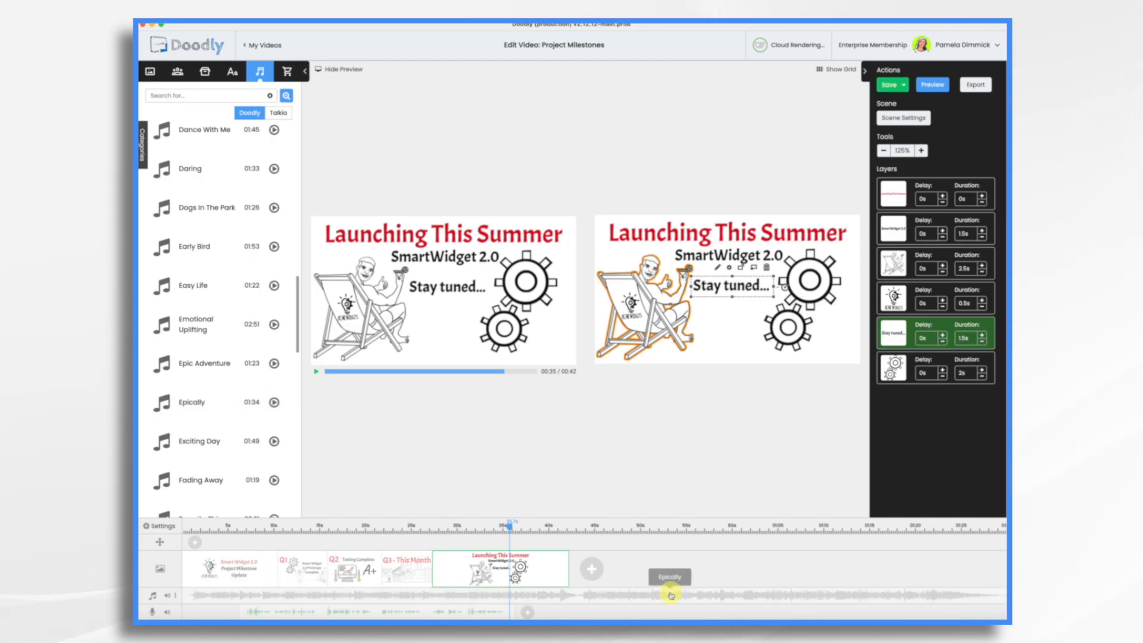
- Trim the end of the "Epically" music clip to match the end of the Launching This Summer scene
{"action": "scroll", "coordinate": [671, 595], "scroll_direction": "right", "scroll_amount": 3}
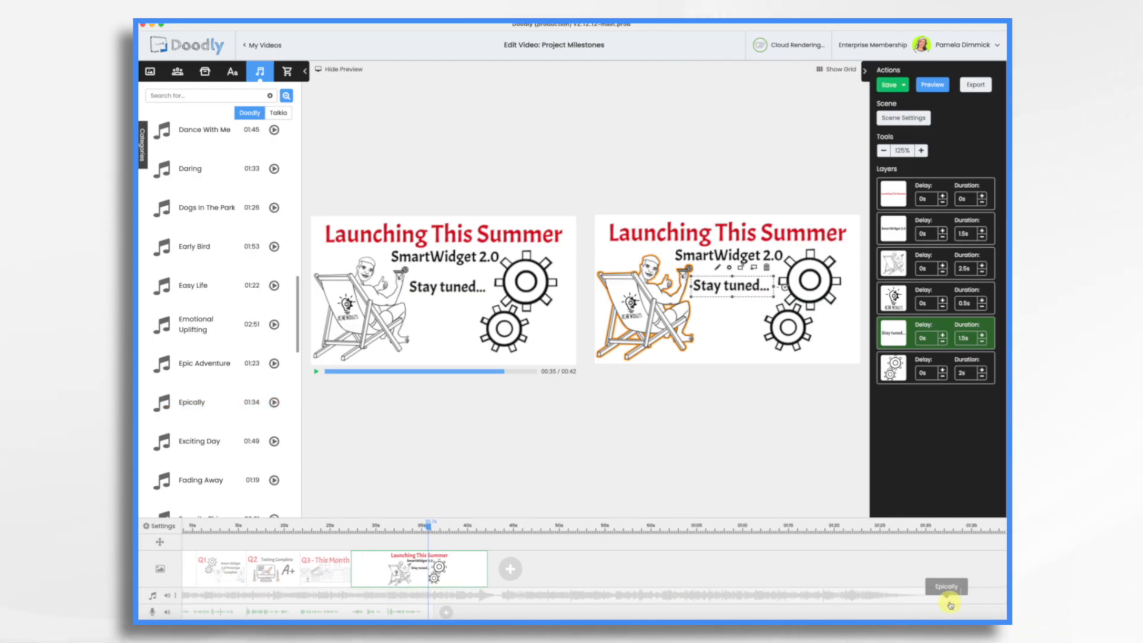
{"action": "left_click_drag", "start_coordinate": [961, 598], "coordinate": [493, 595]}
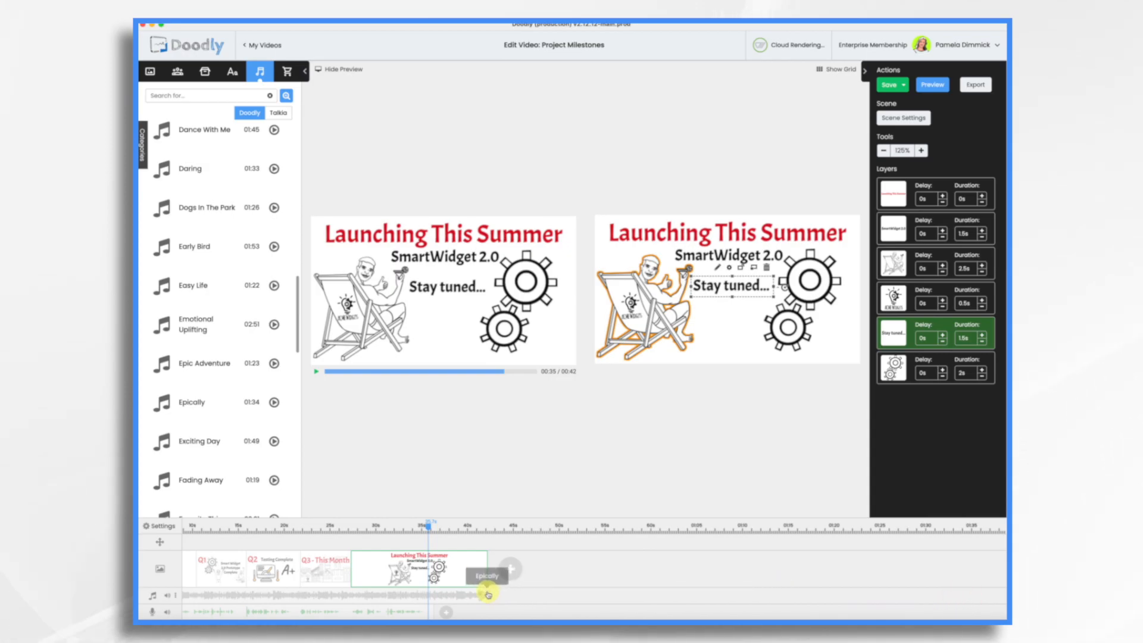
{"action": "scroll", "coordinate": [488, 594], "scroll_direction": "left", "scroll_amount": 2}
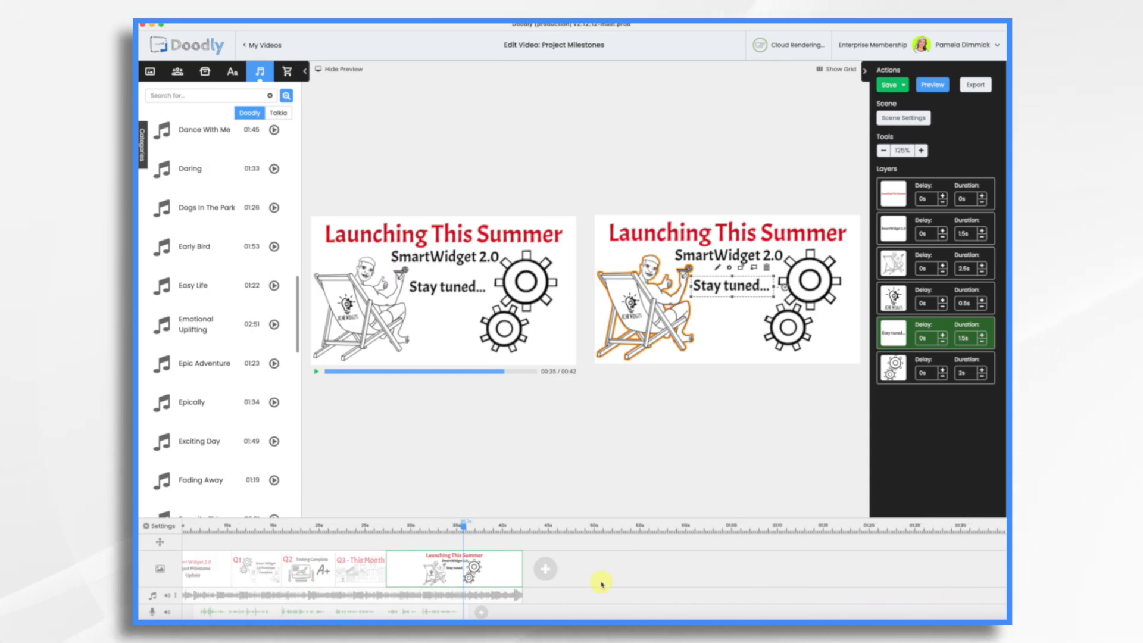
- Add a fade-out to the "Epically" music clip and extend it back to about the playhead
{"action": "right_click", "coordinate": [505, 599]}
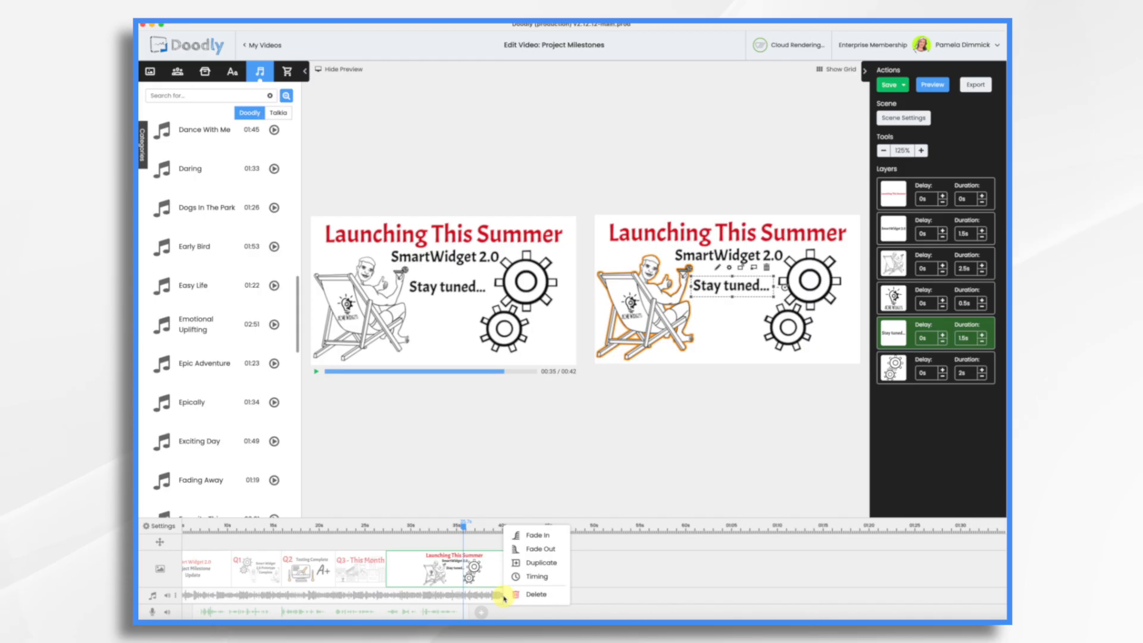
{"action": "left_click", "coordinate": [532, 548]}
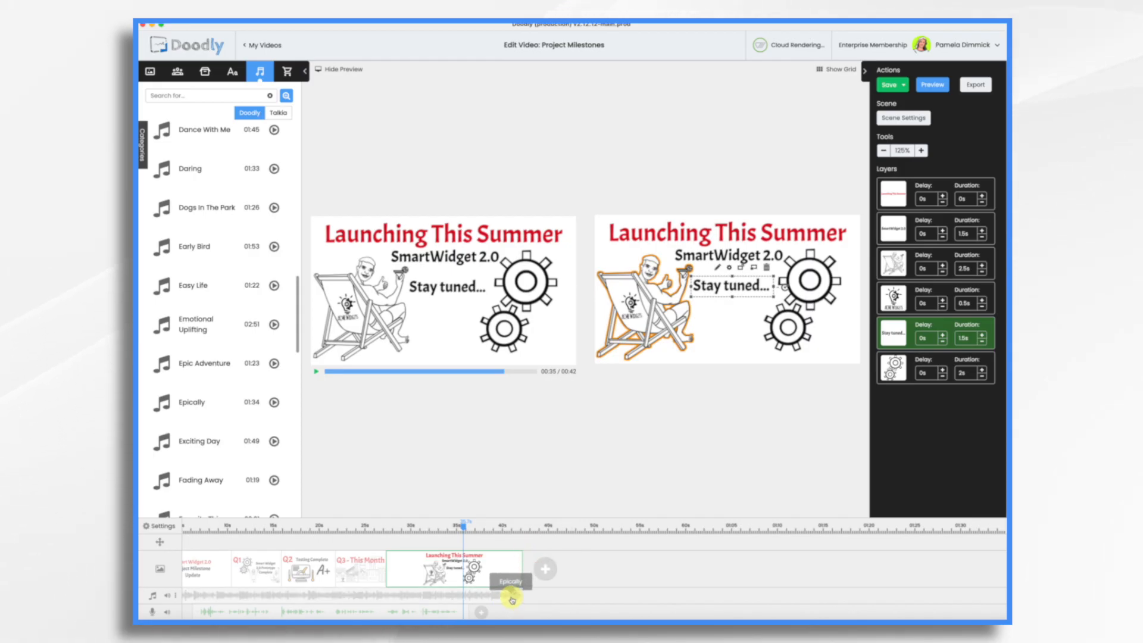
{"action": "left_click_drag", "start_coordinate": [512, 602], "coordinate": [468, 597]}
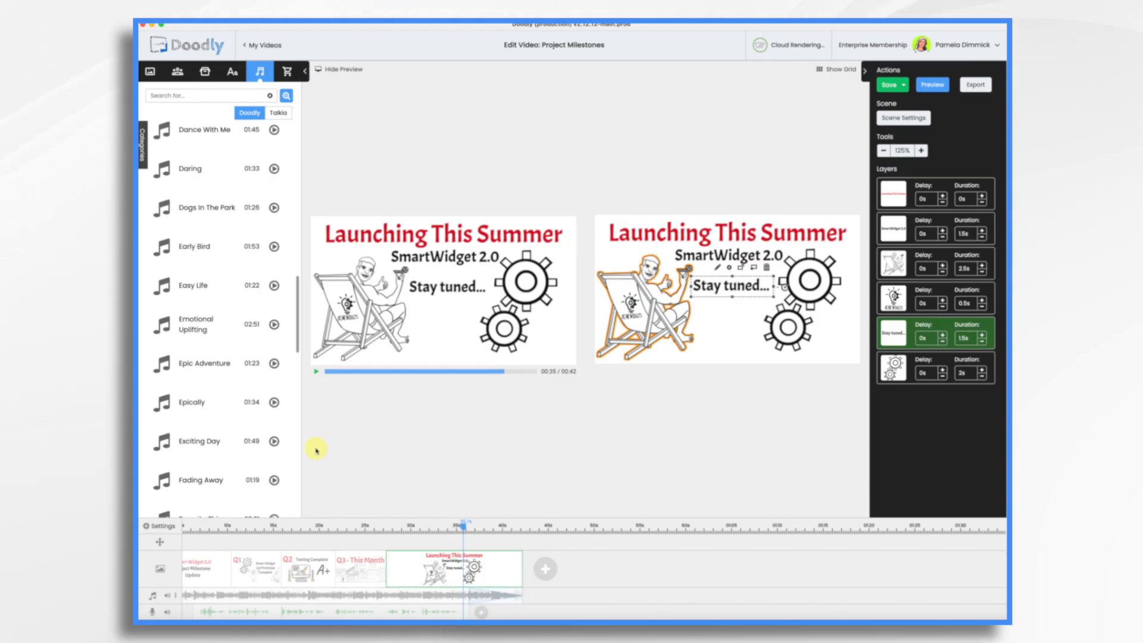
- Lower the volume of the background music track to near its minimum level
{"action": "left_click", "coordinate": [167, 597]}
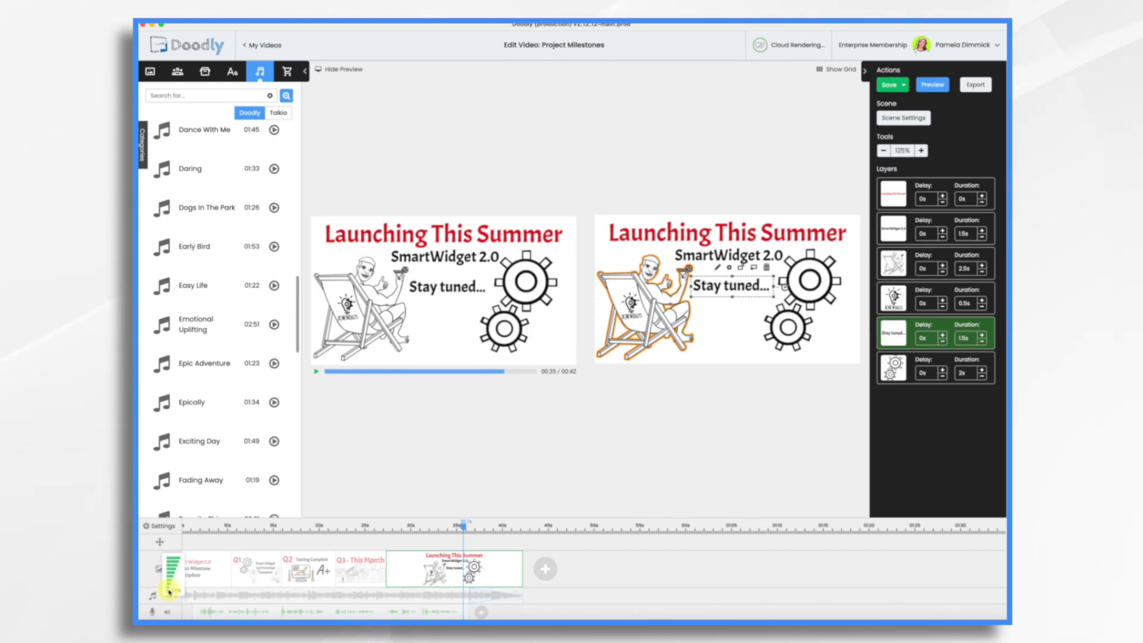
{"action": "left_click", "coordinate": [169, 592]}
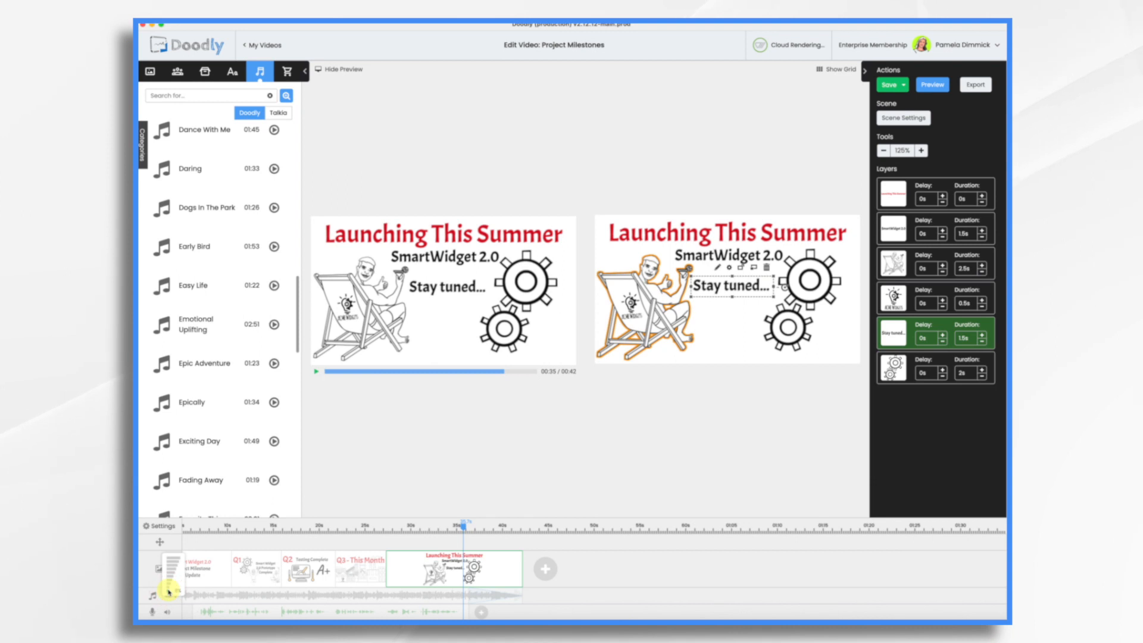